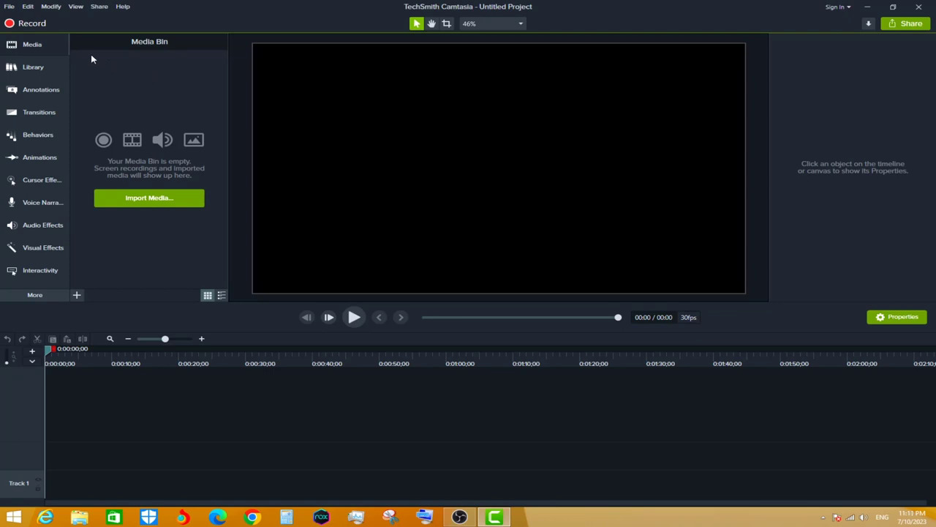
# Browse the File menu and start a media import, then cancel the file picker
pyautogui.click(10, 7)
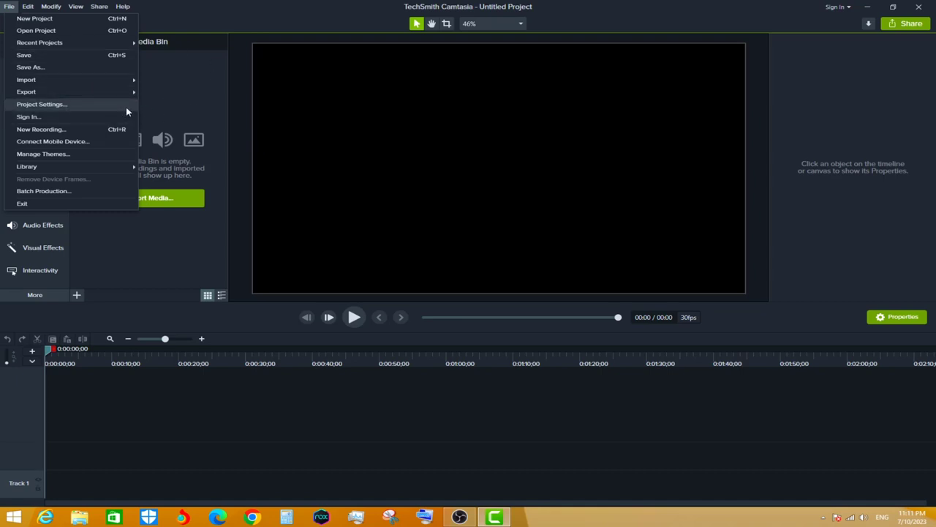
pyautogui.click(205, 98)
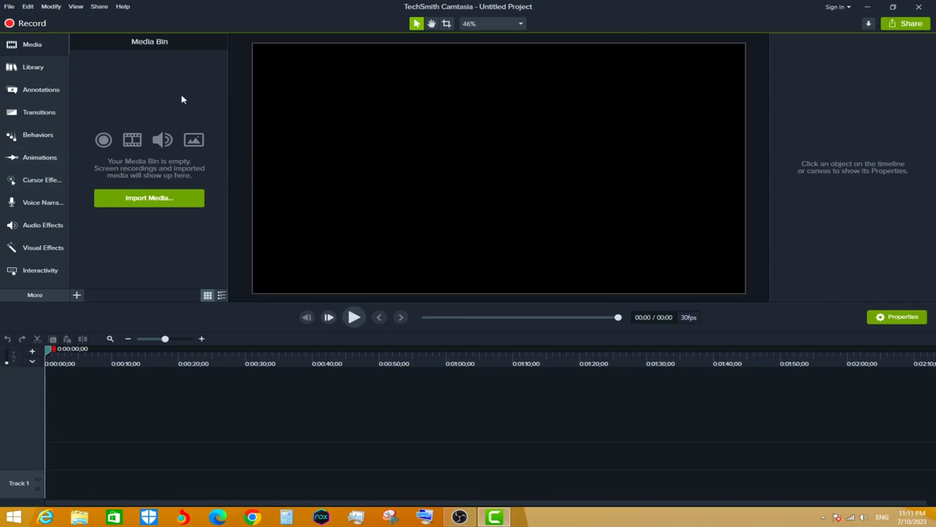
pyautogui.click(171, 206)
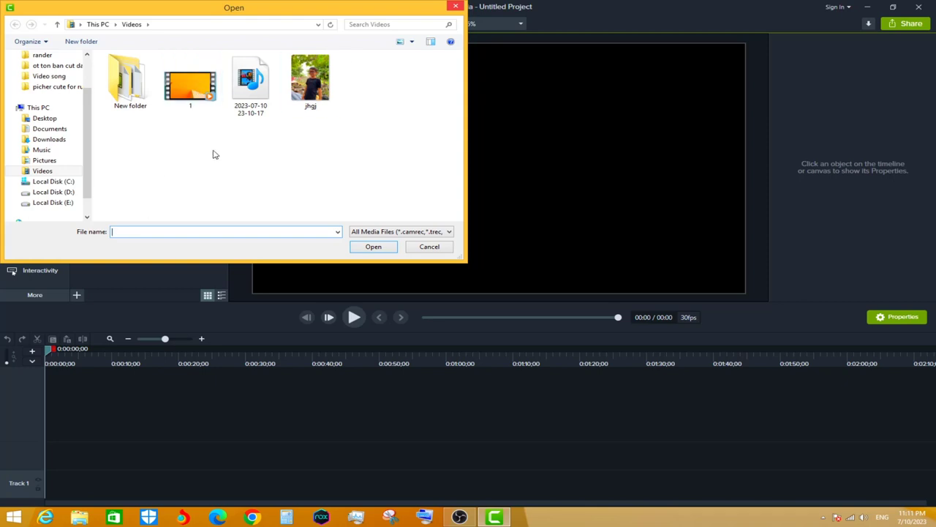
pyautogui.click(455, 7)
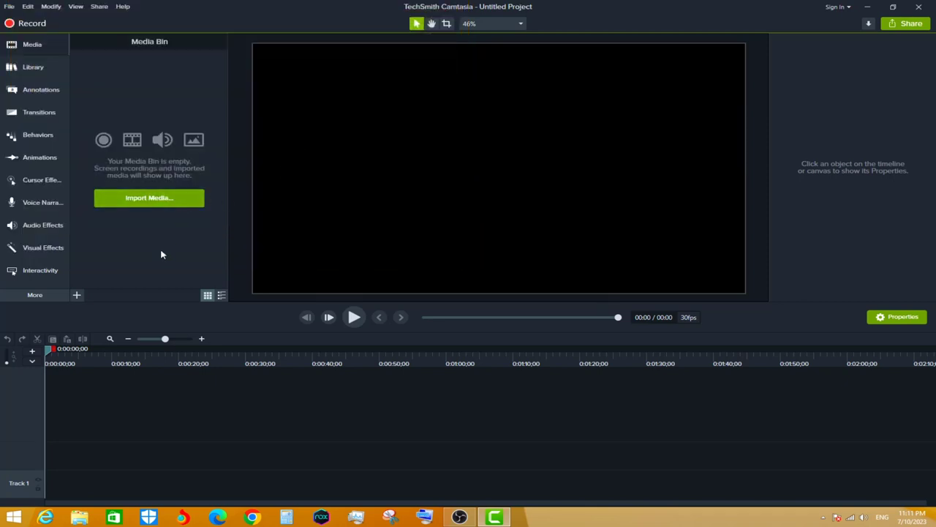
# Drag 1.mp4 and jhgj.jpg from the Videos folder into the media bin, then close Explorer
pyautogui.click(79, 518)
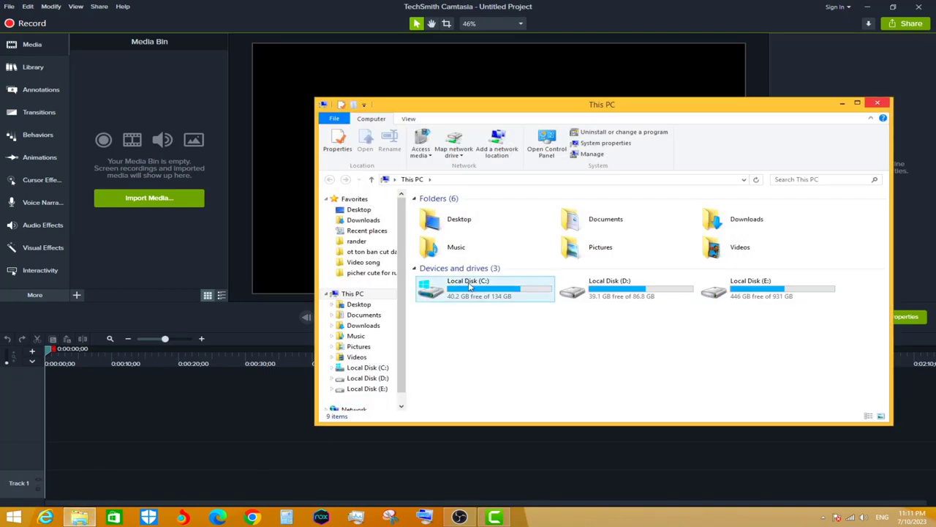
pyautogui.scroll(-1, 402, 355)
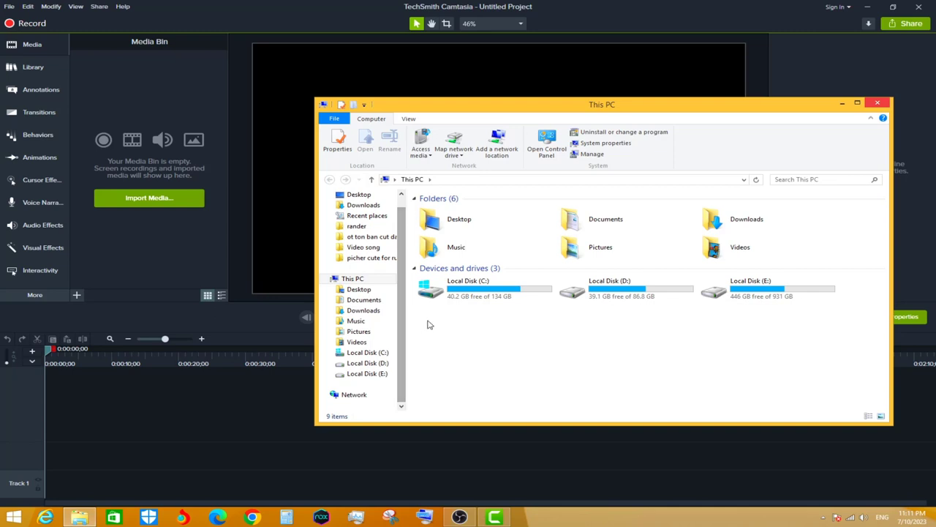
pyautogui.click(382, 342)
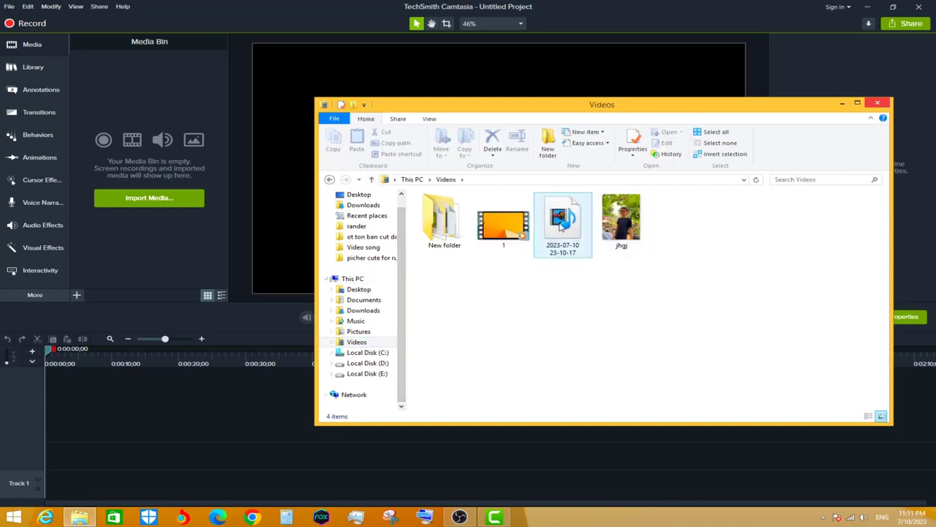
pyautogui.click(578, 250)
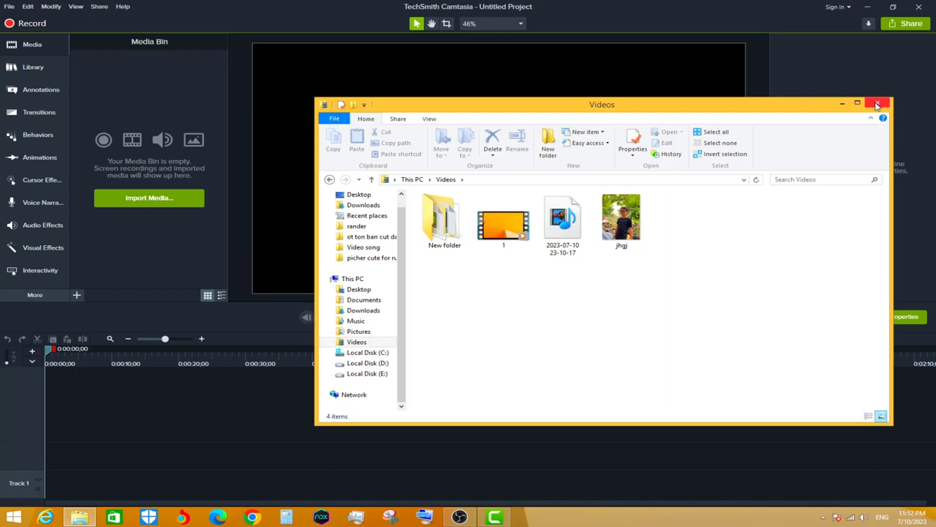
pyautogui.click(503, 223)
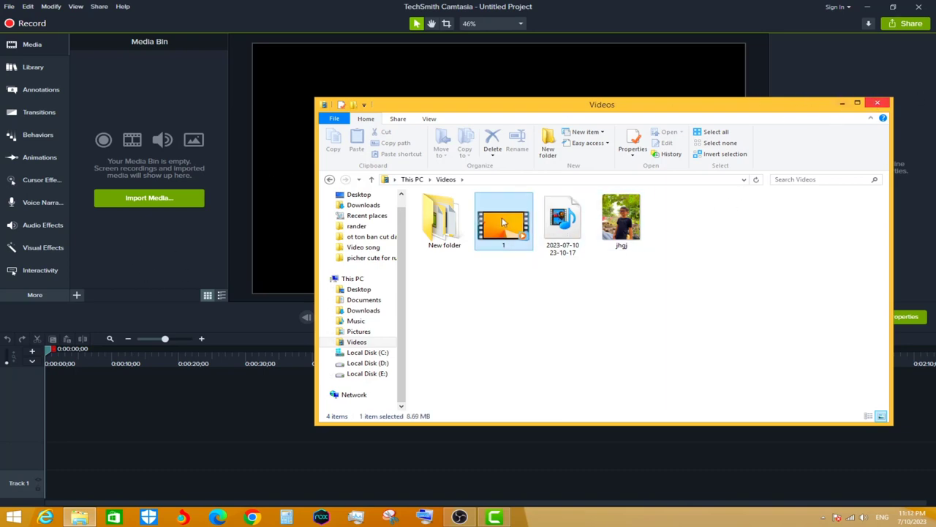
pyautogui.keyDown('ctrl'); pyautogui.click(611, 227); pyautogui.keyUp('ctrl')
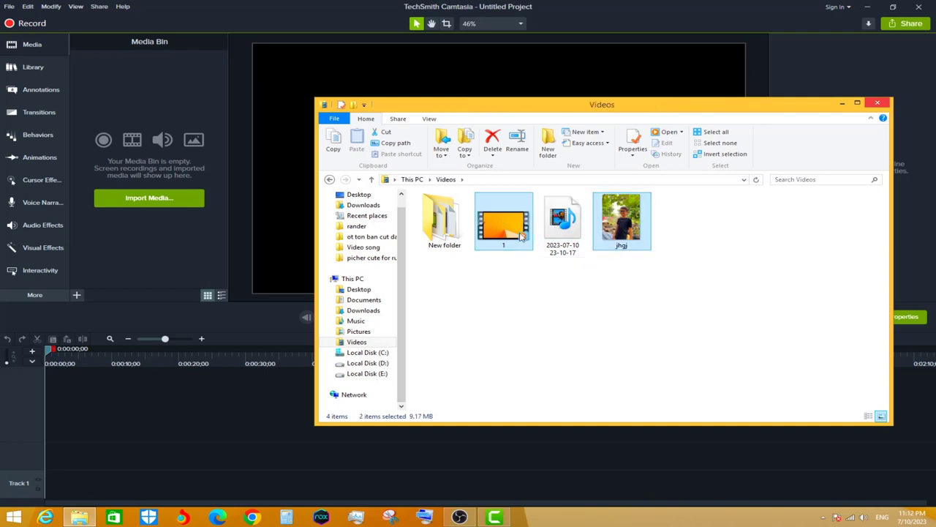
pyautogui.moveTo(147, 109); pyautogui.dragTo(168, 106)
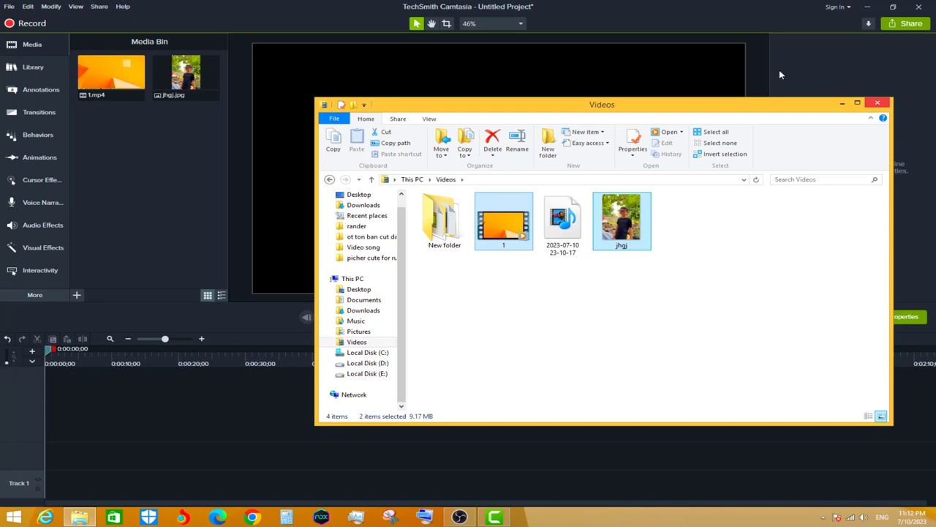
pyautogui.click(877, 104)
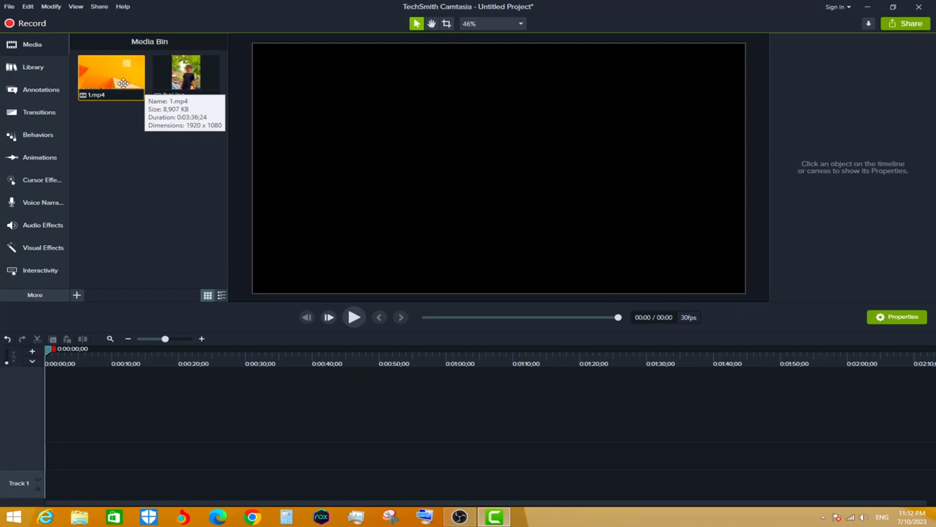
# Expand and collapse the Library's Icons folder, then return to the Media bin
pyautogui.click(33, 71)
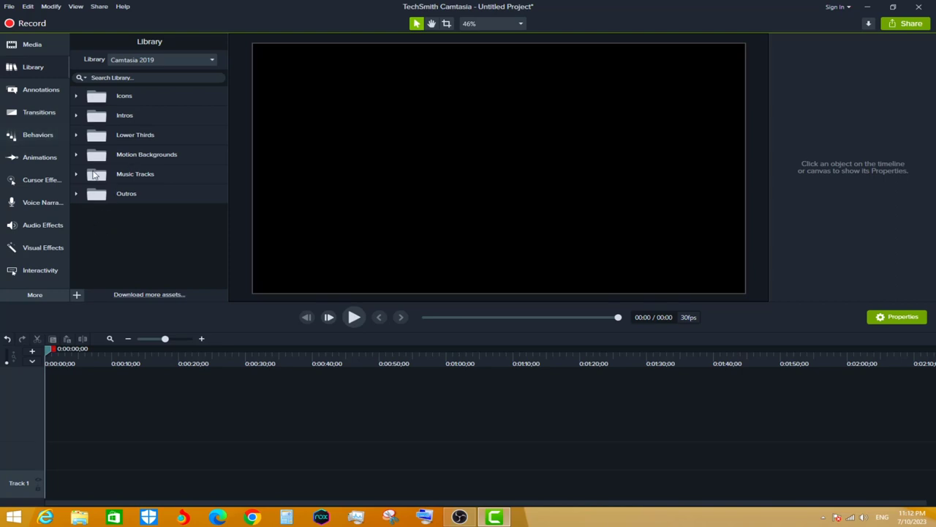
pyautogui.click(76, 97)
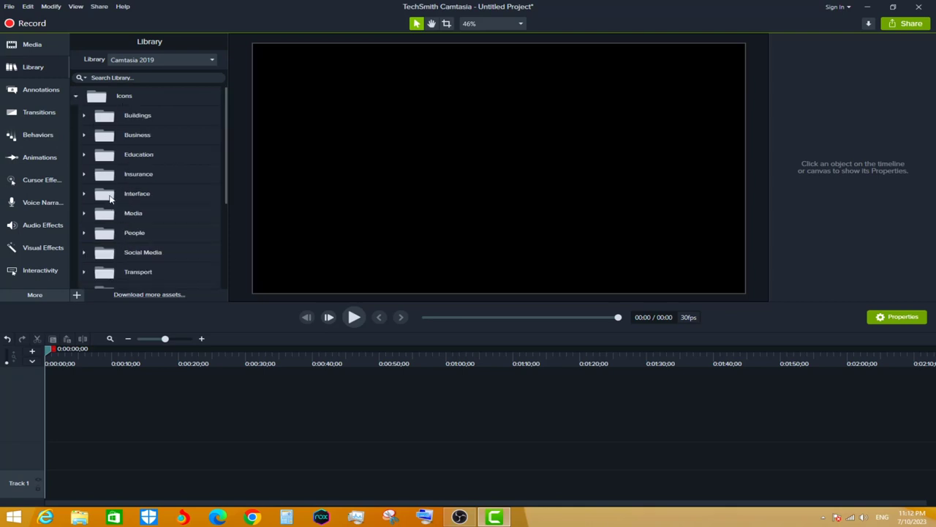
pyautogui.click(76, 96)
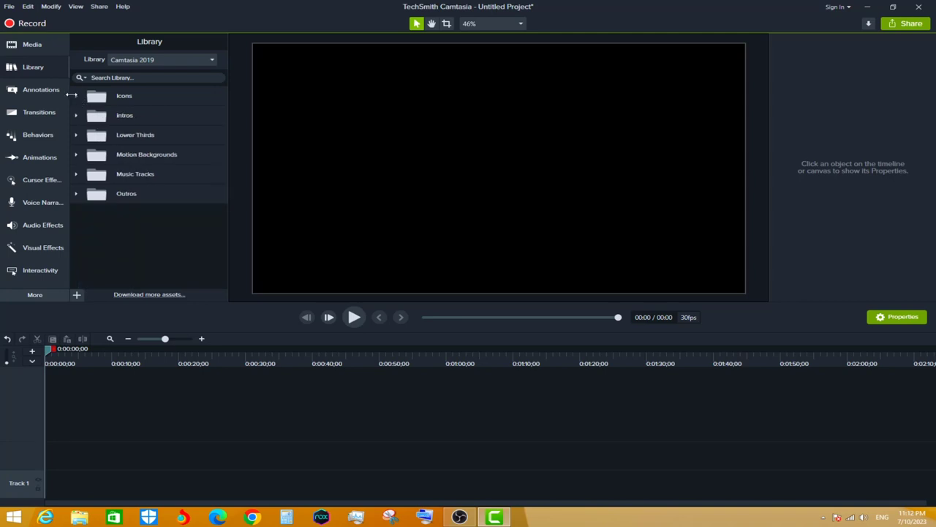
pyautogui.click(32, 44)
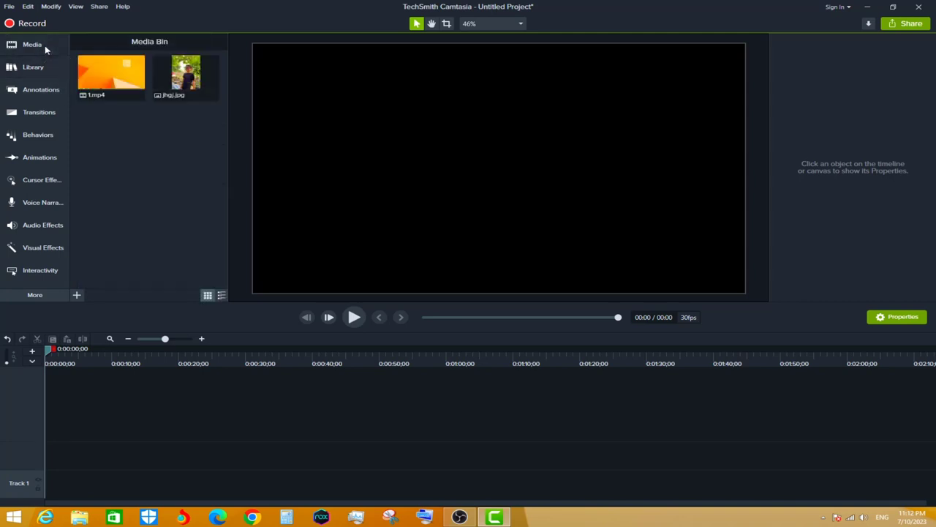
# Place the 1.mp4 video on Track 1 of the timeline
pyautogui.moveTo(110, 79)
pyautogui.mouseDown()
pyautogui.moveTo(117, 92)
pyautogui.moveTo(44, 499)
pyautogui.mouseUp()
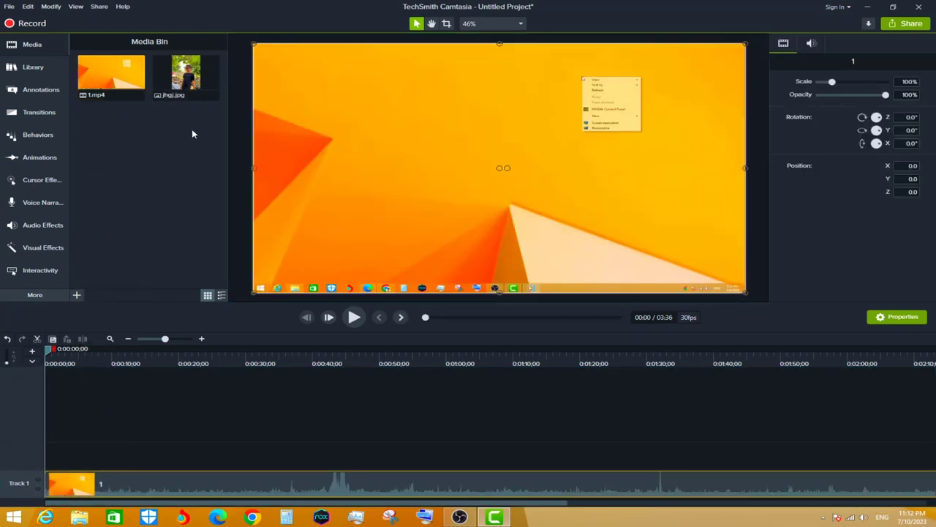
pyautogui.moveTo(189, 72)
pyautogui.moveTo(101, 476)
# Add Apartment-01 from Library Icons > Buildings onto a new track above the video
pyautogui.click(46, 70)
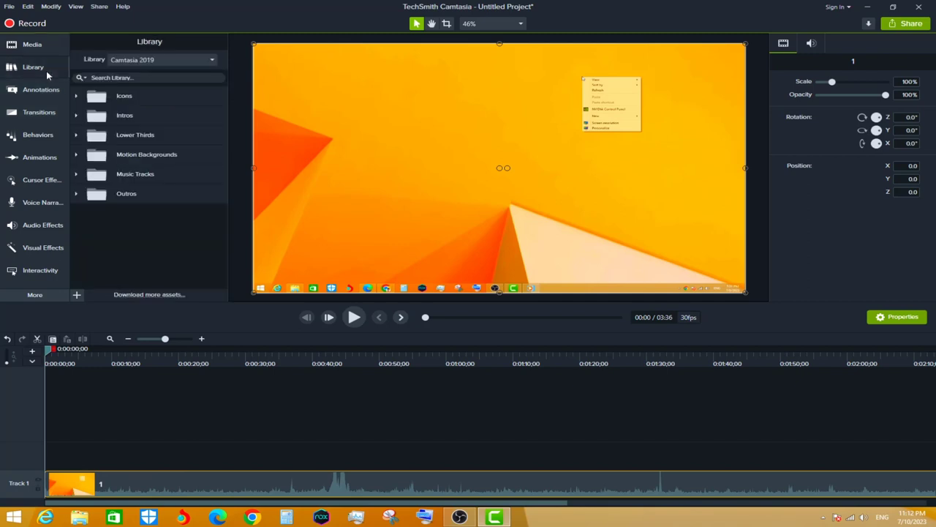
pyautogui.click(75, 98)
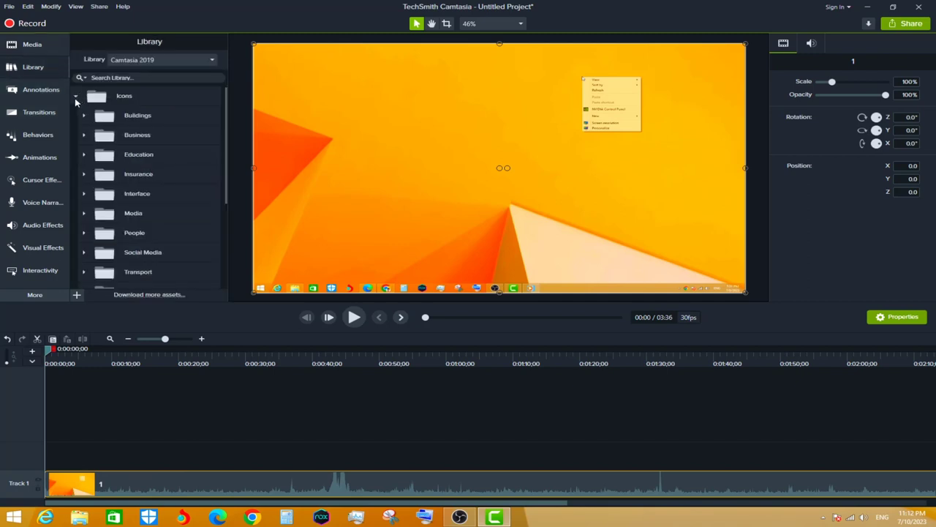
pyautogui.click(83, 116)
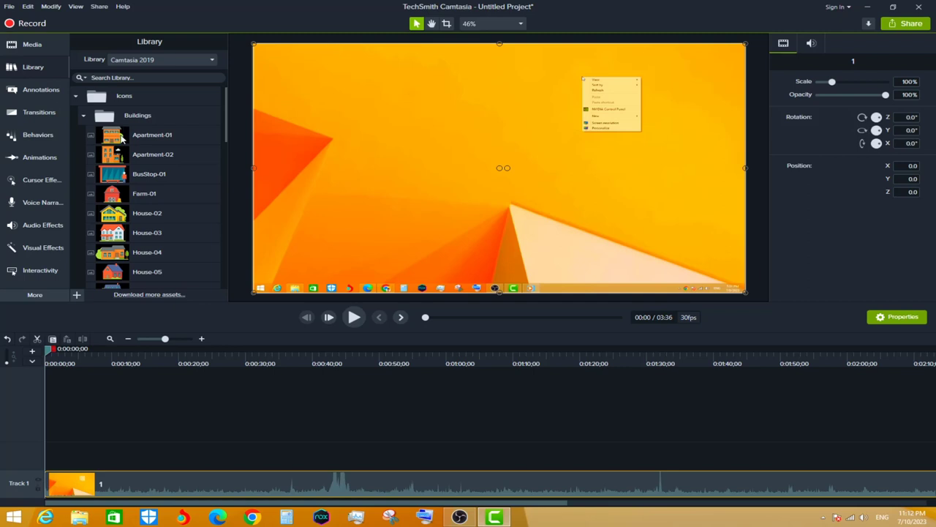
pyautogui.scroll(-3, 128, 170)
pyautogui.scroll(3, 128, 174)
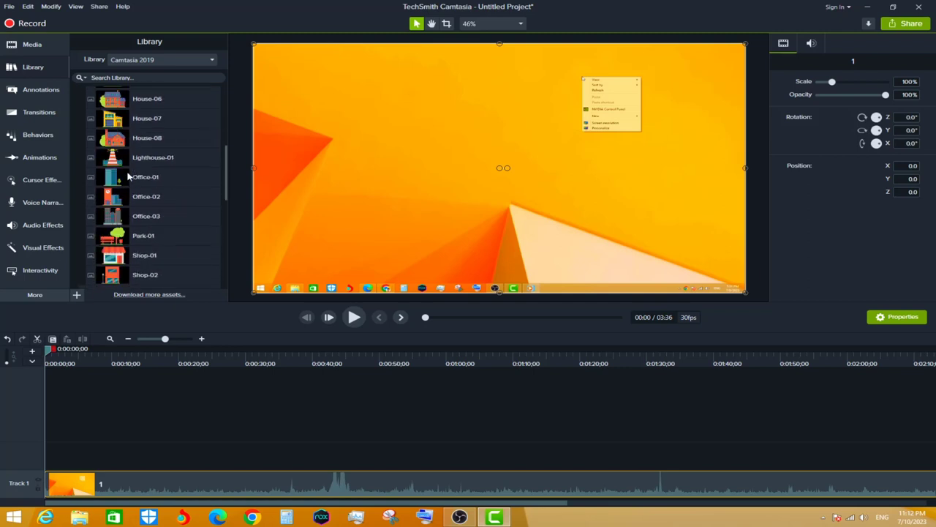
pyautogui.scroll(2, 128, 169)
pyautogui.moveTo(117, 138)
pyautogui.mouseDown()
pyautogui.moveTo(104, 456)
pyautogui.moveTo(83, 456)
pyautogui.mouseUp()
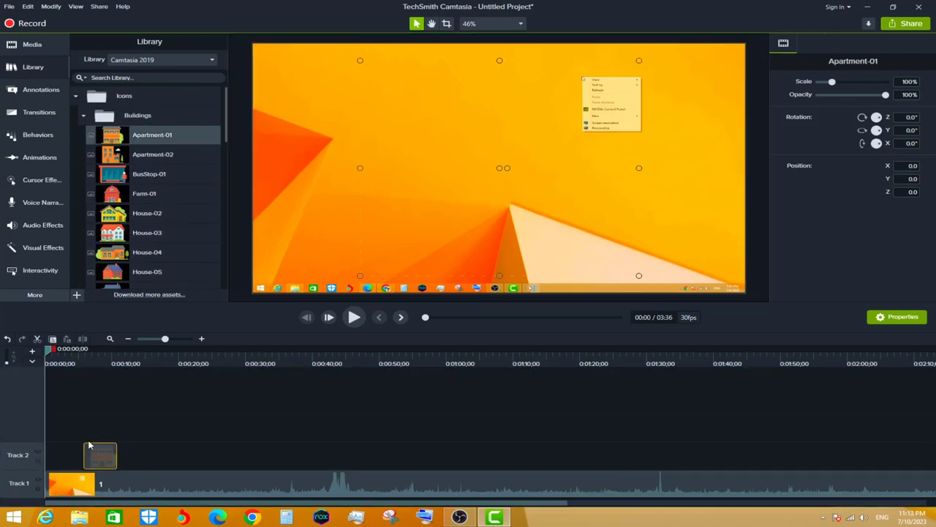
# Position Apartment-01 near the start of Track 2, preview it, and select the Track 1 video
pyautogui.click(89, 356)
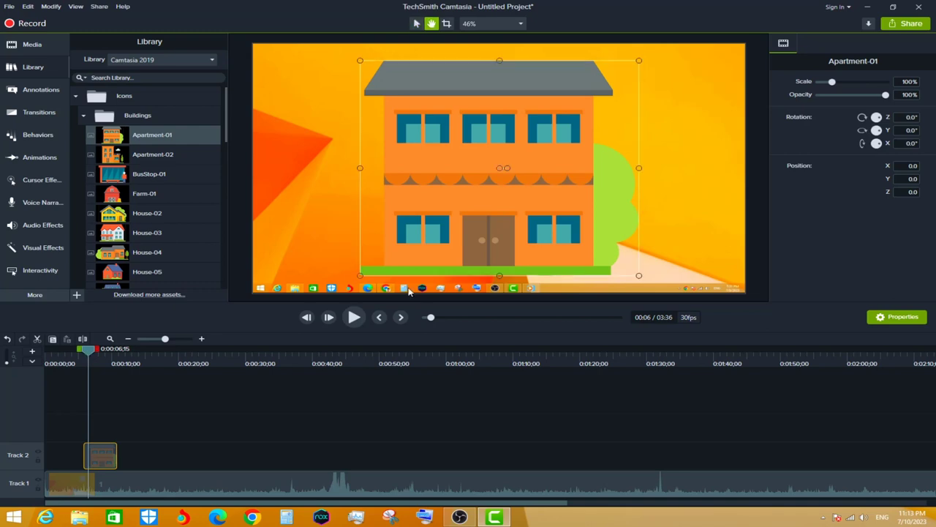
pyautogui.press('space')
pyautogui.press('space')
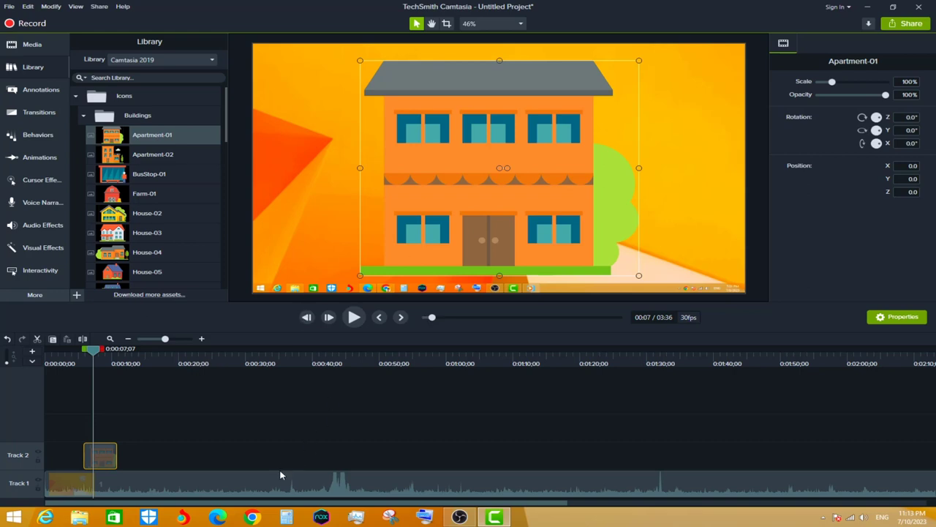
pyautogui.click(264, 486)
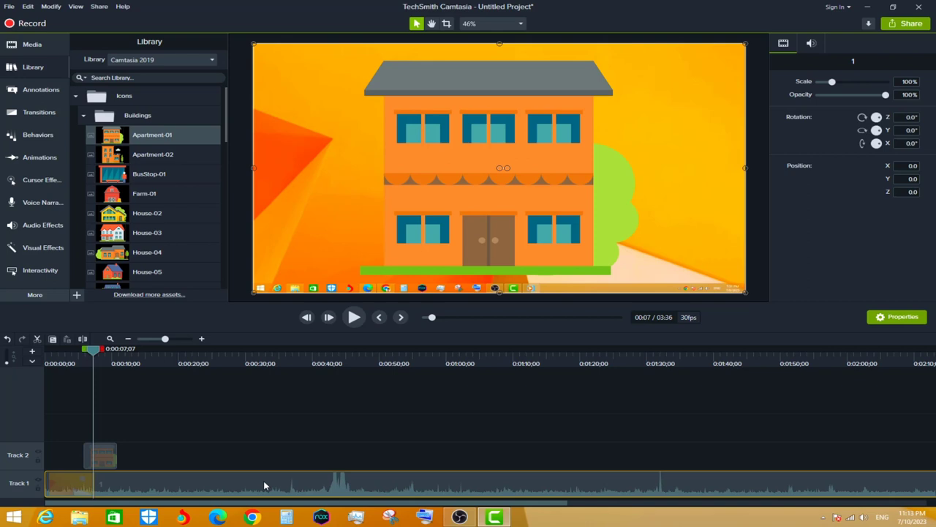
# Silence the 1.mp4 clip's audio volume on Track 1, then deselect the clip
pyautogui.rightClick(201, 493)
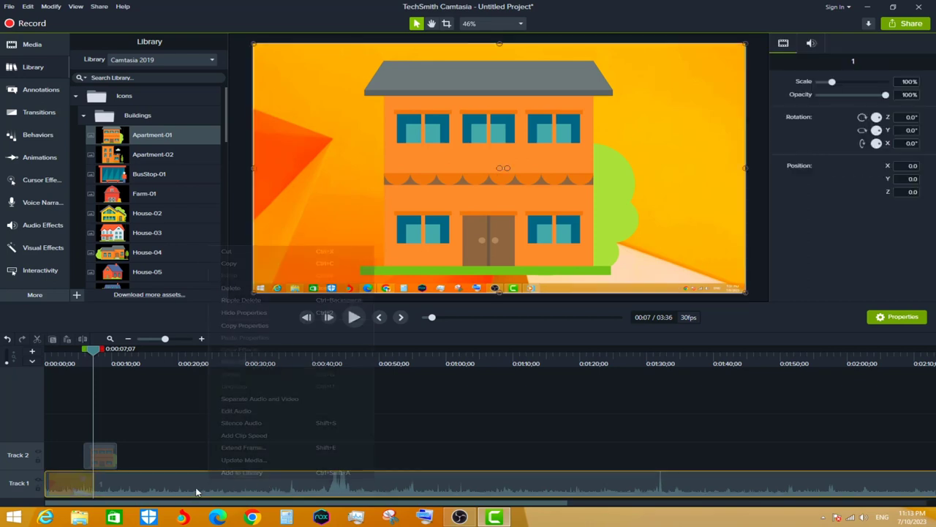
pyautogui.click(207, 490)
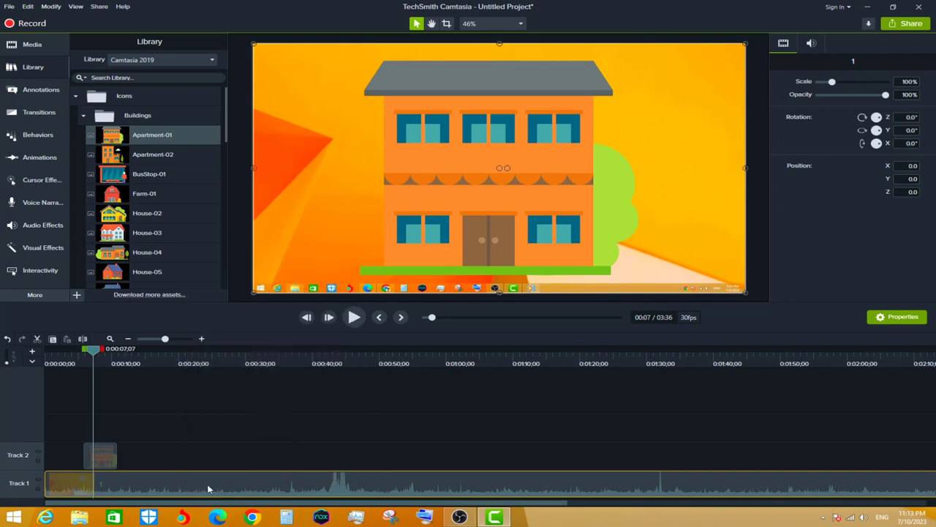
pyautogui.rightClick(208, 489)
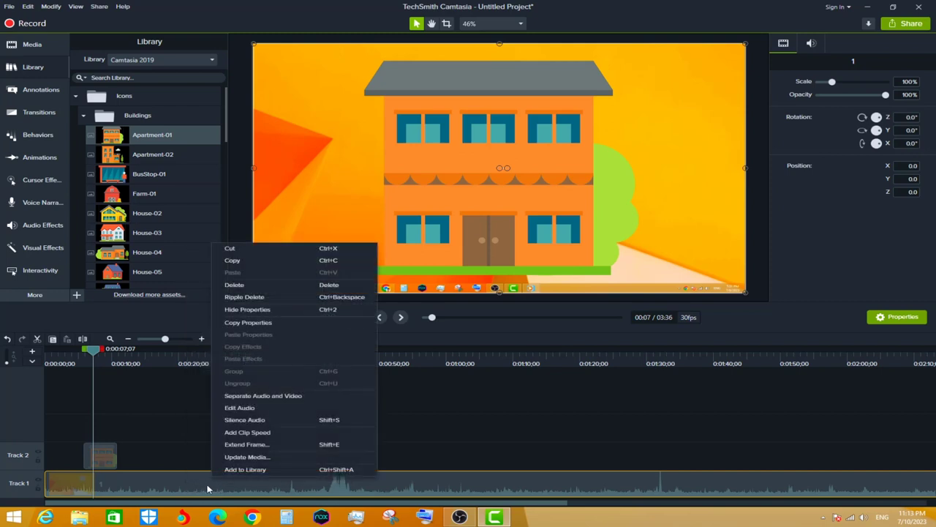
pyautogui.click(251, 412)
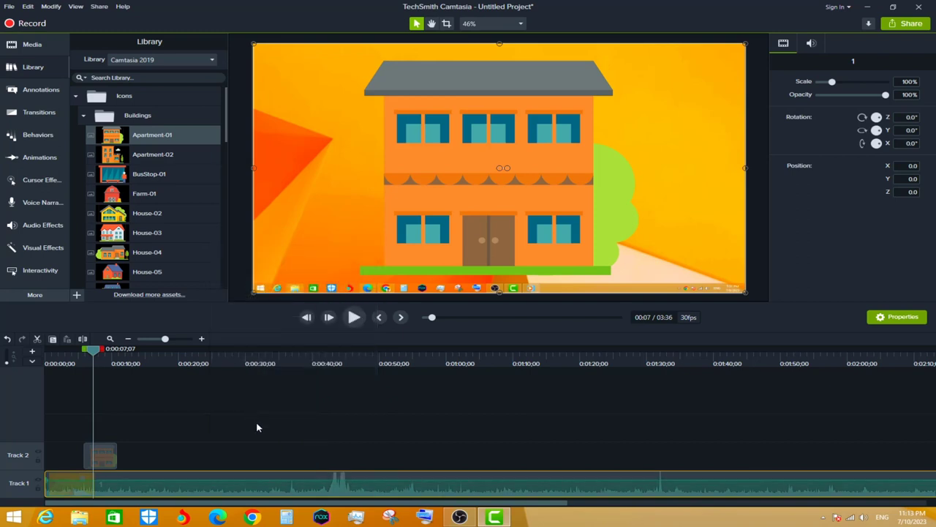
pyautogui.click(239, 479)
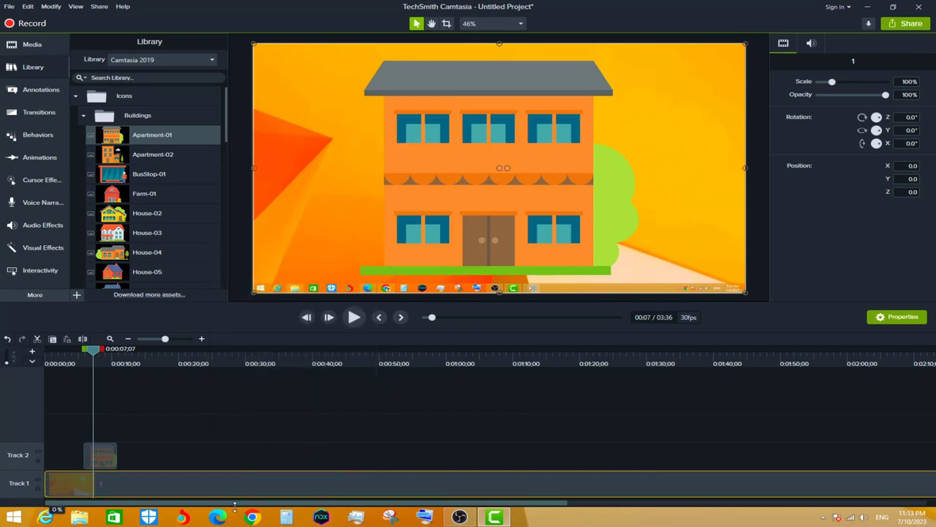
pyautogui.click(246, 449)
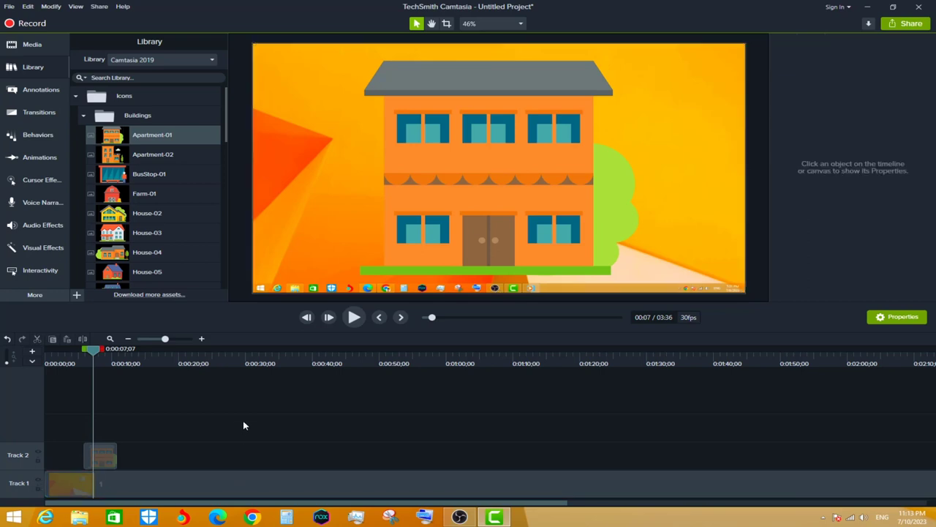
# Play and stop the preview, then expand and collapse the Buildings and Business icon folders
pyautogui.press('space')
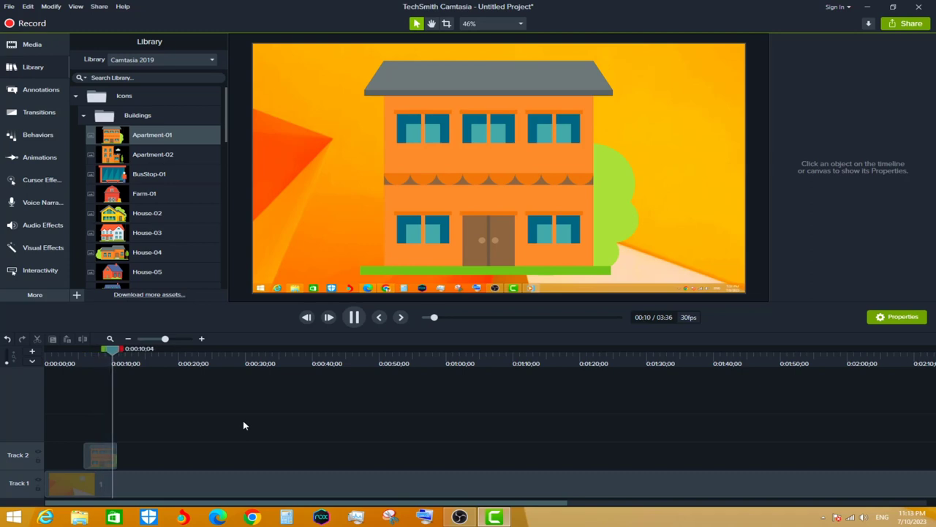
pyautogui.press('space')
pyautogui.scroll(-3, 128, 175)
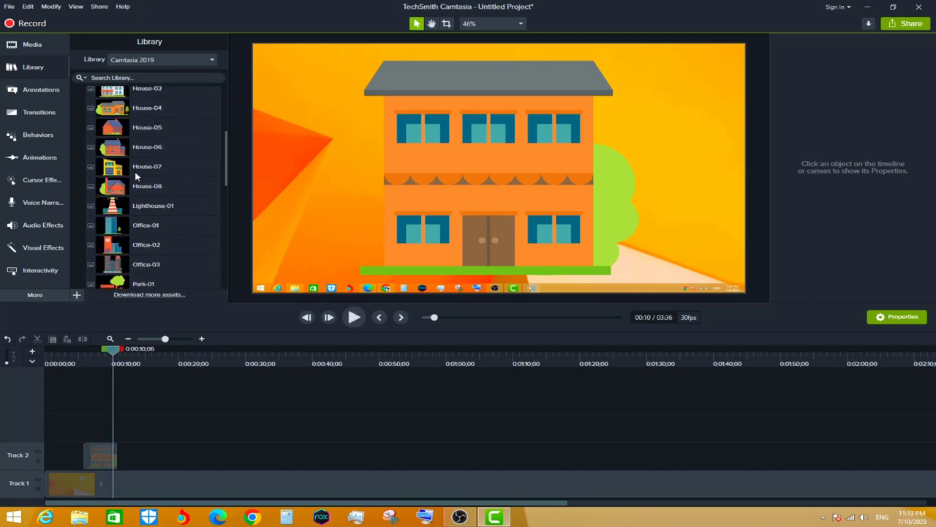
pyautogui.scroll(-3, 128, 175)
pyautogui.scroll(-1, 128, 175)
pyautogui.scroll(4, 131, 177)
pyautogui.scroll(3, 132, 176)
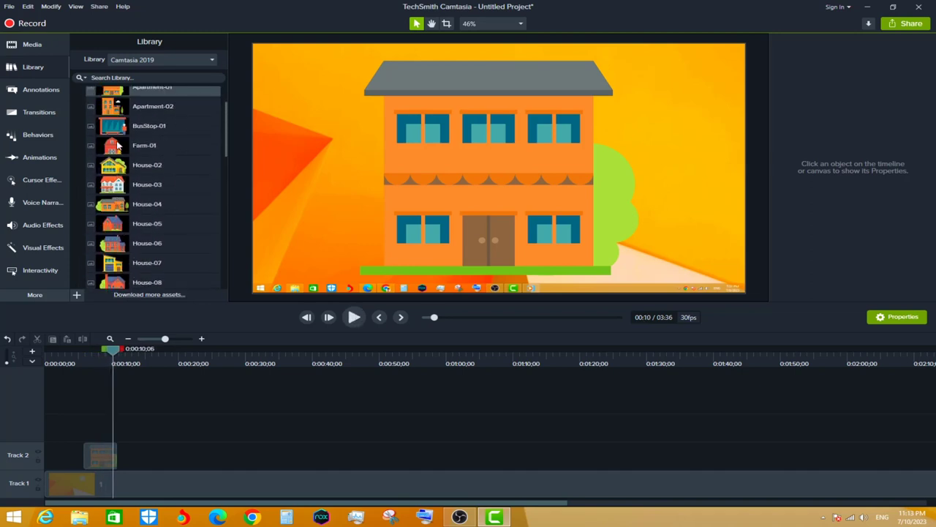
pyautogui.scroll(3, 110, 143)
pyautogui.click(83, 115)
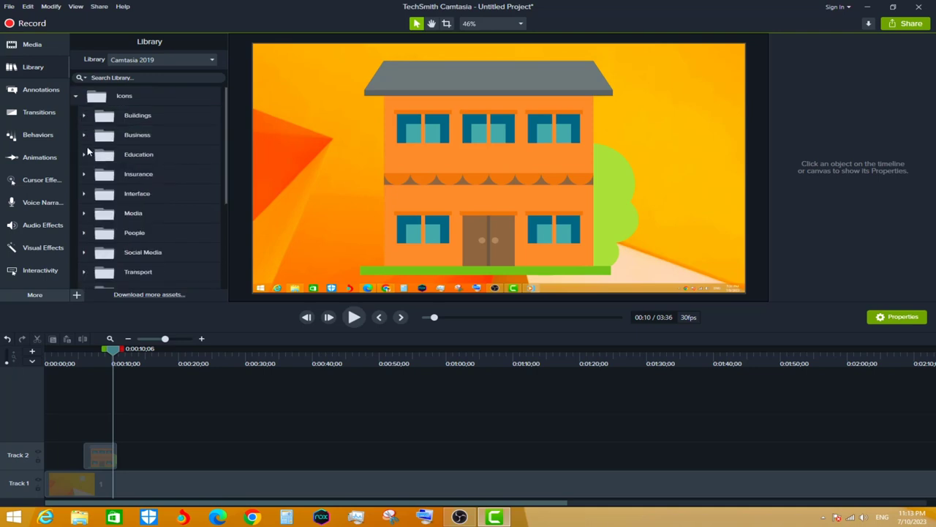
pyautogui.click(84, 136)
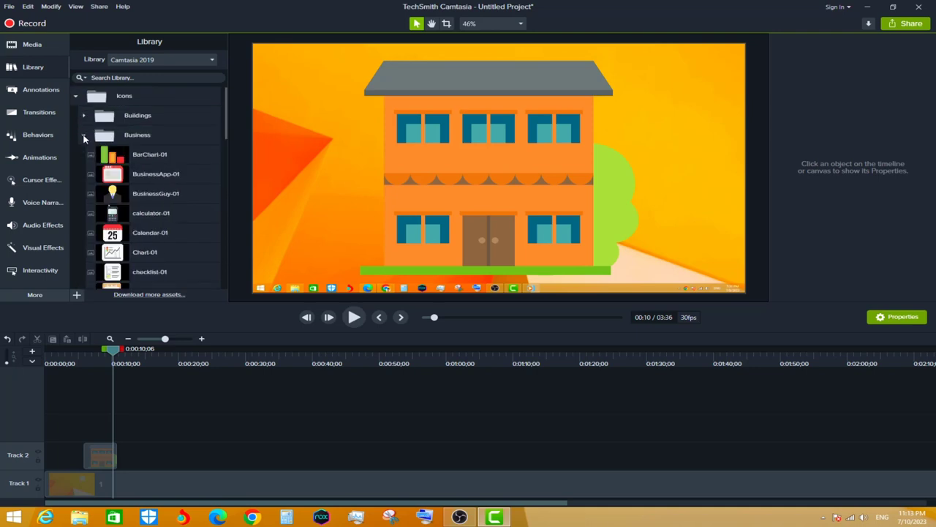
pyautogui.click(85, 136)
pyautogui.click(85, 117)
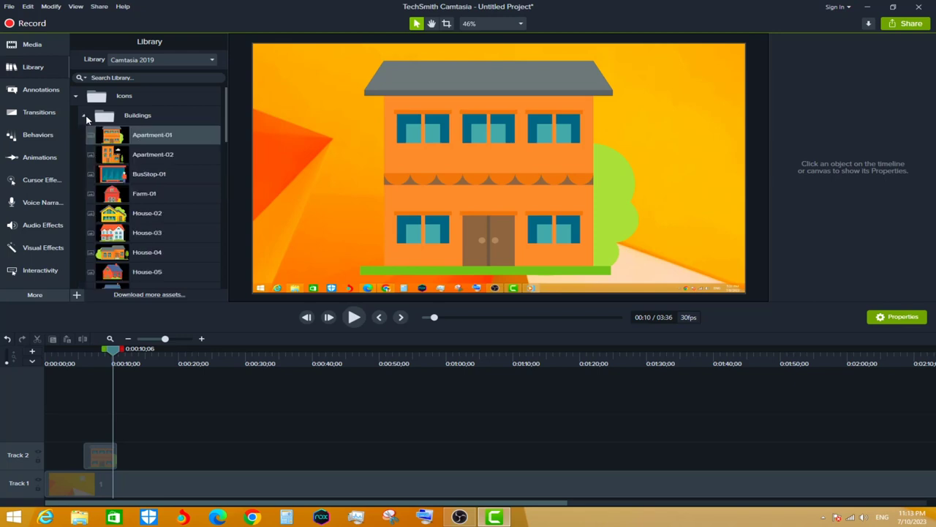
pyautogui.click(85, 117)
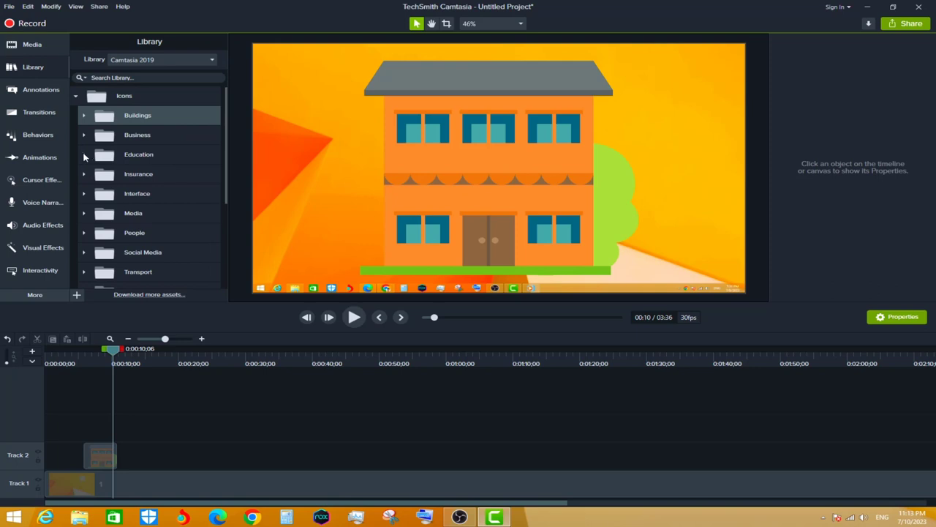
# Expand and collapse the Media and Social Media icon folders
pyautogui.click(83, 213)
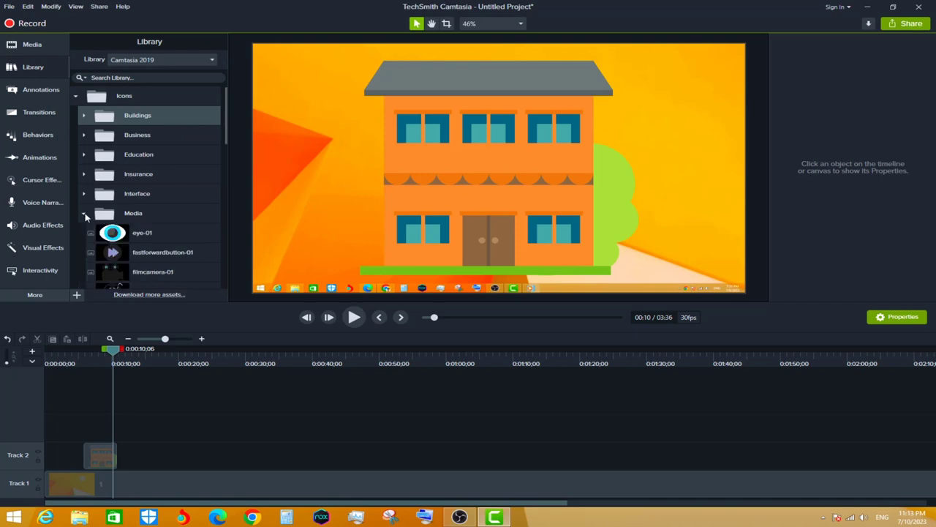
pyautogui.scroll(-1, 83, 213)
pyautogui.scroll(-2, 102, 179)
pyautogui.scroll(-2, 110, 183)
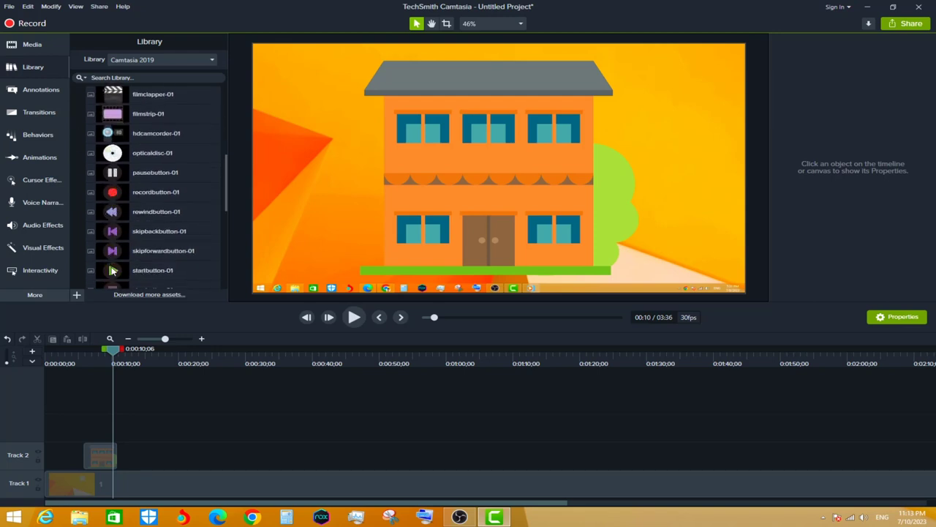
pyautogui.scroll(2, 114, 249)
pyautogui.scroll(1, 113, 231)
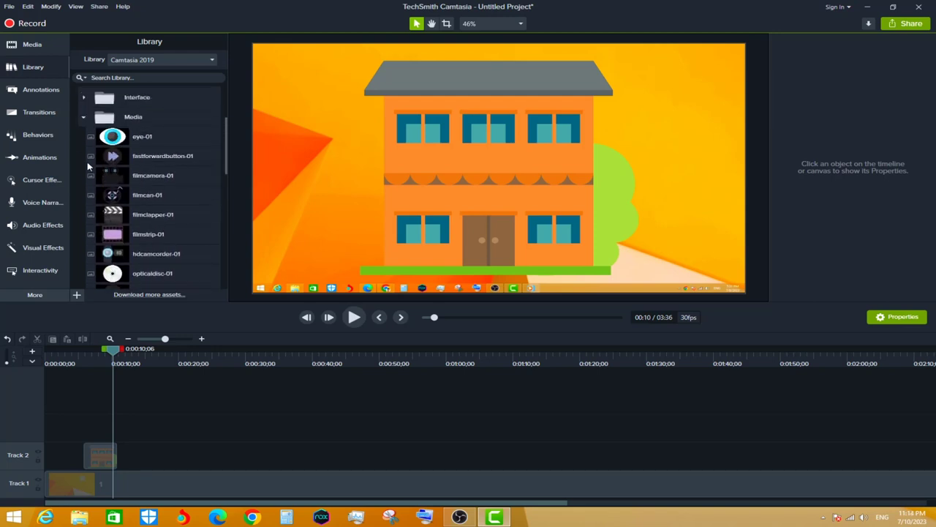
pyautogui.click(82, 117)
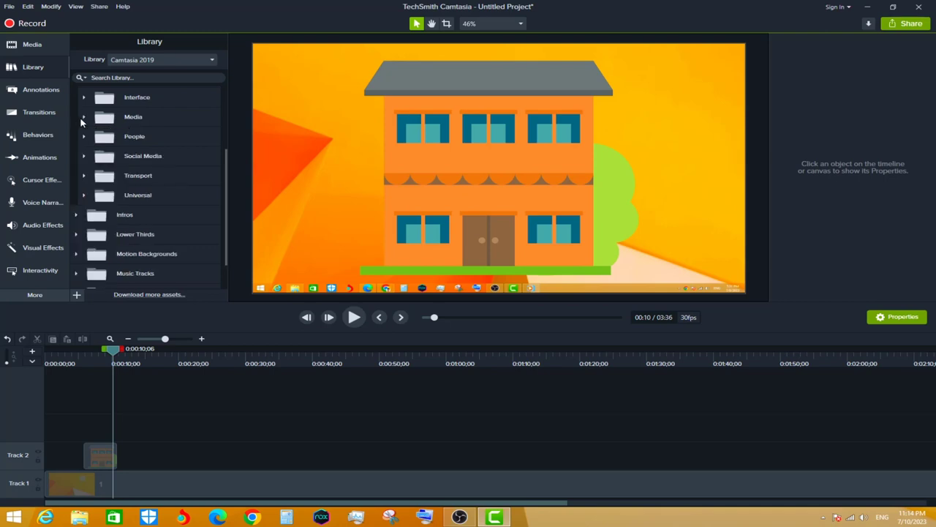
pyautogui.click(84, 157)
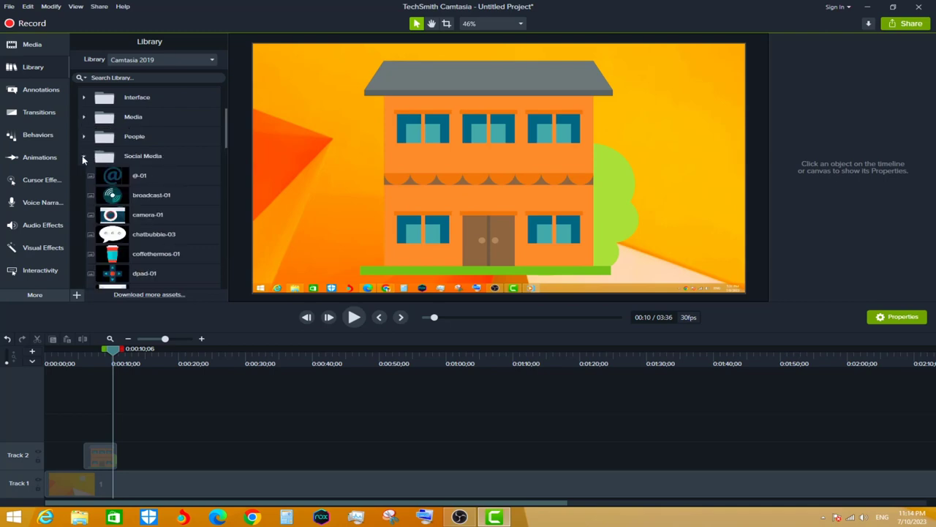
pyautogui.click(83, 157)
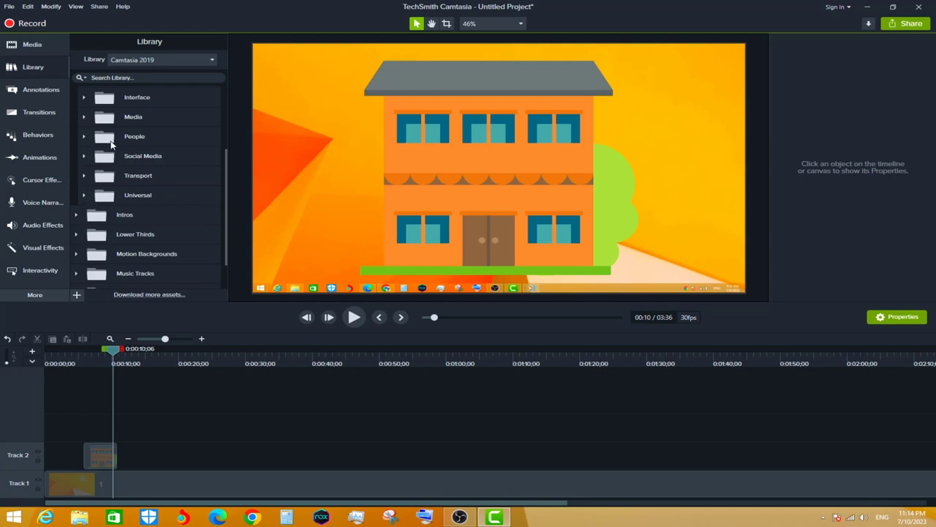
pyautogui.click(84, 117)
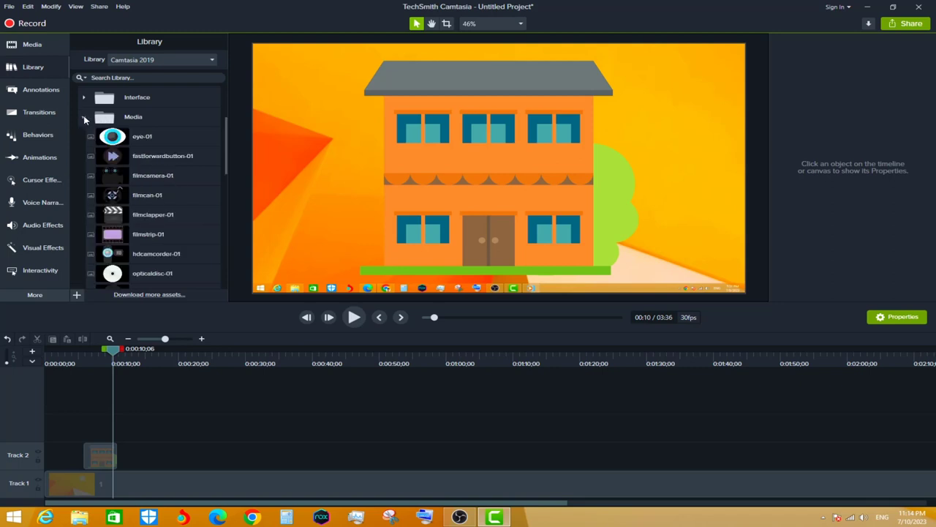
pyautogui.click(84, 117)
# Browse the Social Media icons, then collapse that folder
pyautogui.click(83, 155)
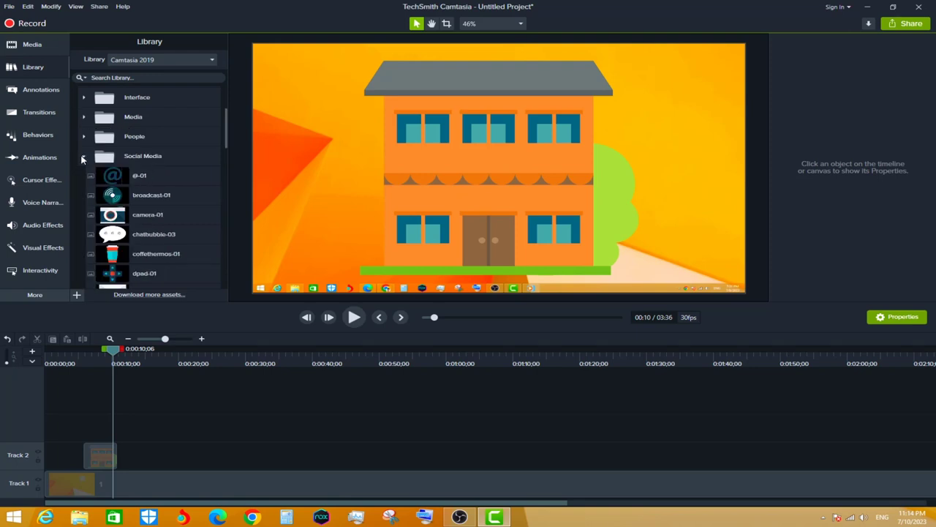
pyautogui.scroll(-2, 133, 223)
pyautogui.scroll(-1, 132, 218)
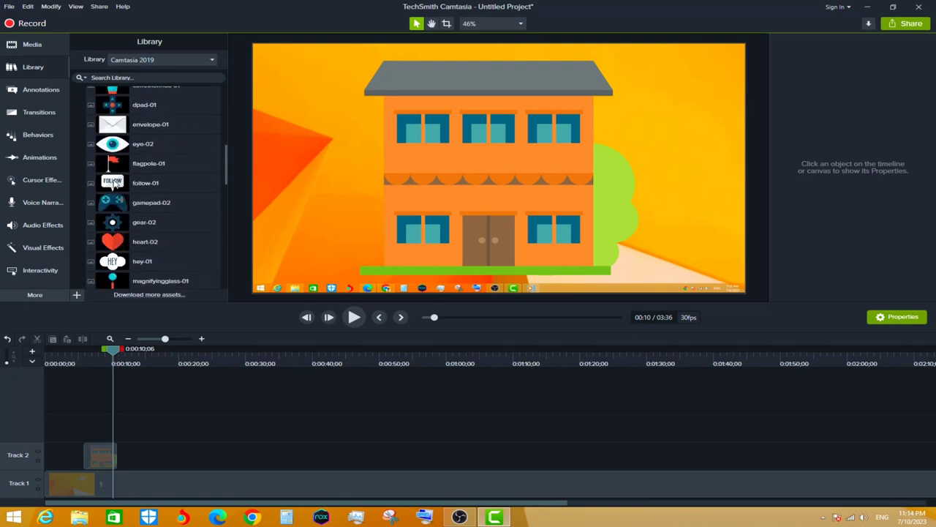
pyautogui.scroll(-2, 154, 209)
pyautogui.scroll(-2, 156, 212)
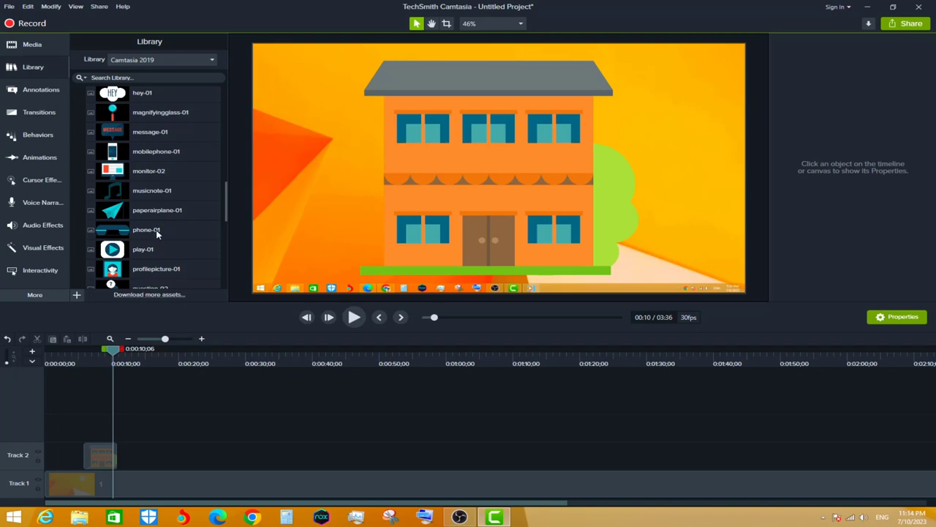
pyautogui.scroll(-2, 151, 233)
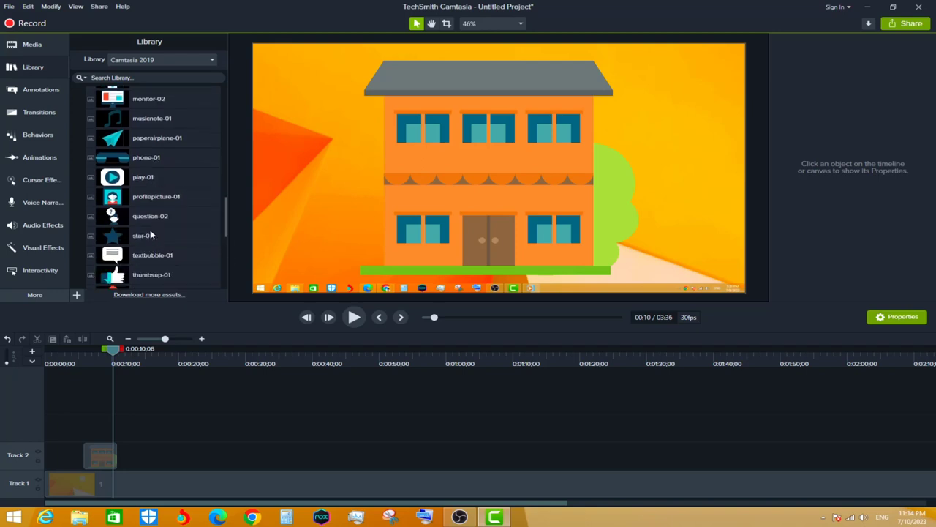
pyautogui.scroll(-1, 150, 235)
pyautogui.scroll(-2, 151, 234)
pyautogui.scroll(-2, 151, 234)
pyautogui.scroll(6, 149, 233)
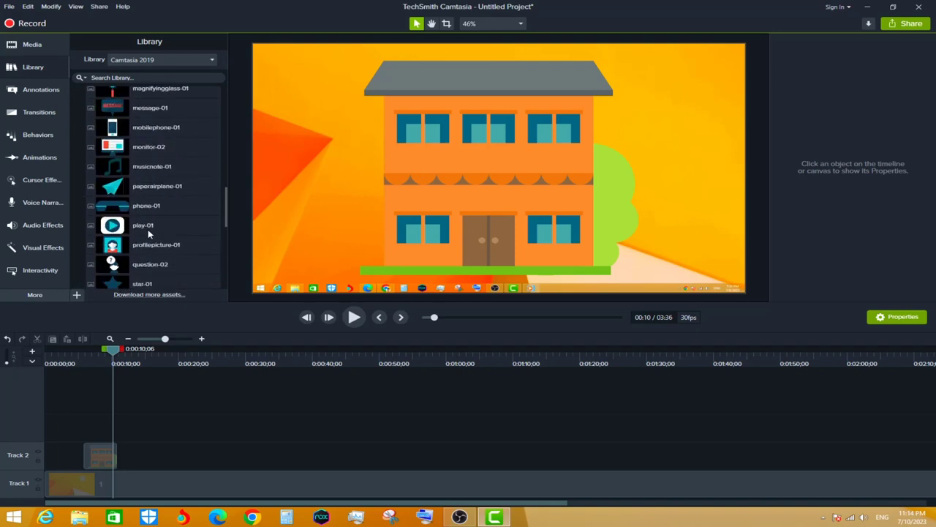
pyautogui.scroll(3, 147, 229)
pyautogui.scroll(3, 139, 233)
pyautogui.scroll(3, 128, 236)
pyautogui.scroll(2, 113, 242)
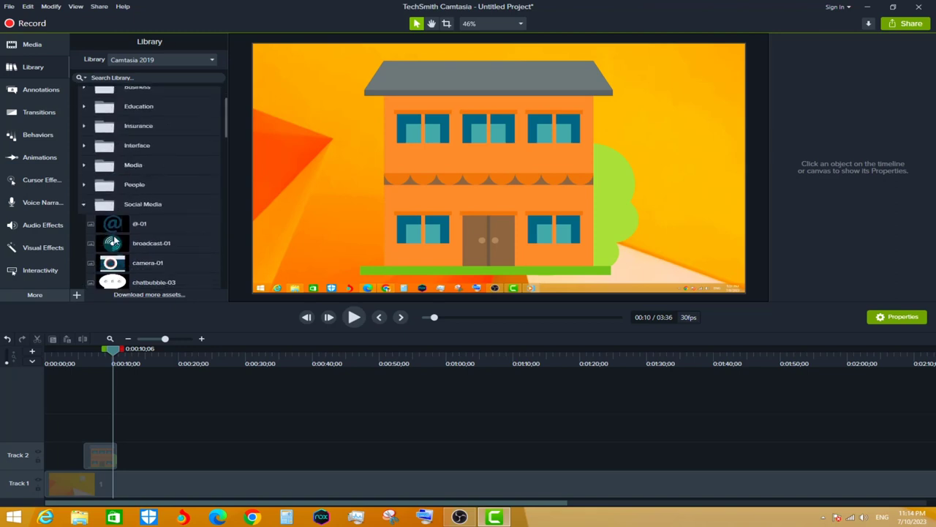
pyautogui.click(86, 208)
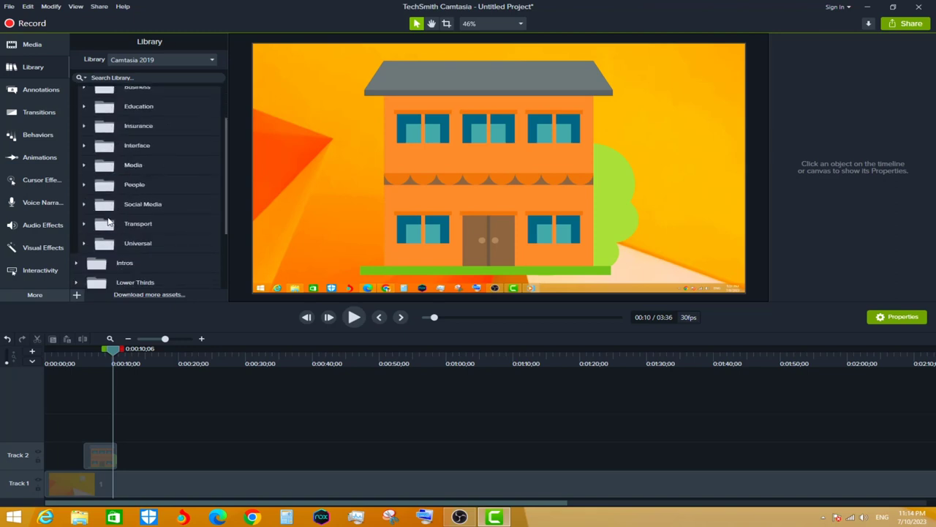
pyautogui.scroll(-2, 110, 221)
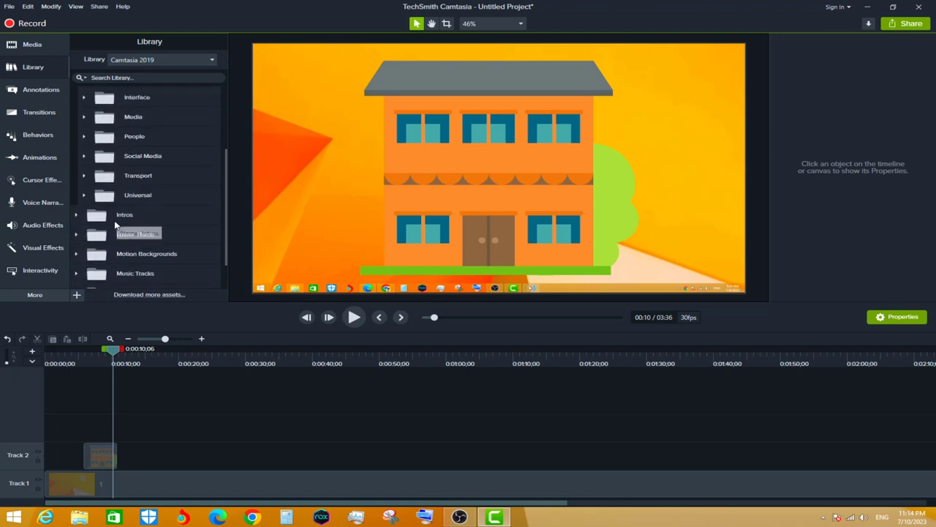
# Open the Intros folder, then expand Lower Thirds to reveal Assist and basictext-01
pyautogui.click(75, 215)
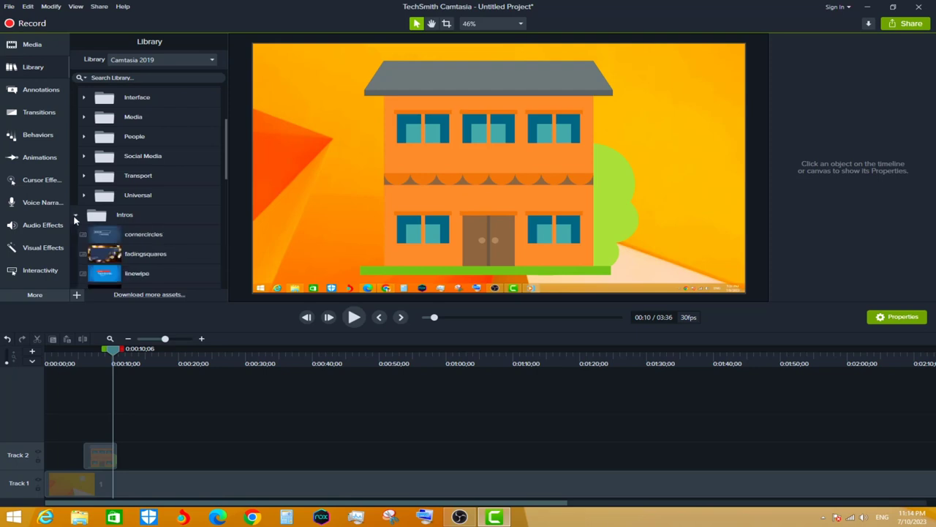
pyautogui.scroll(-1, 117, 237)
pyautogui.scroll(-2, 116, 237)
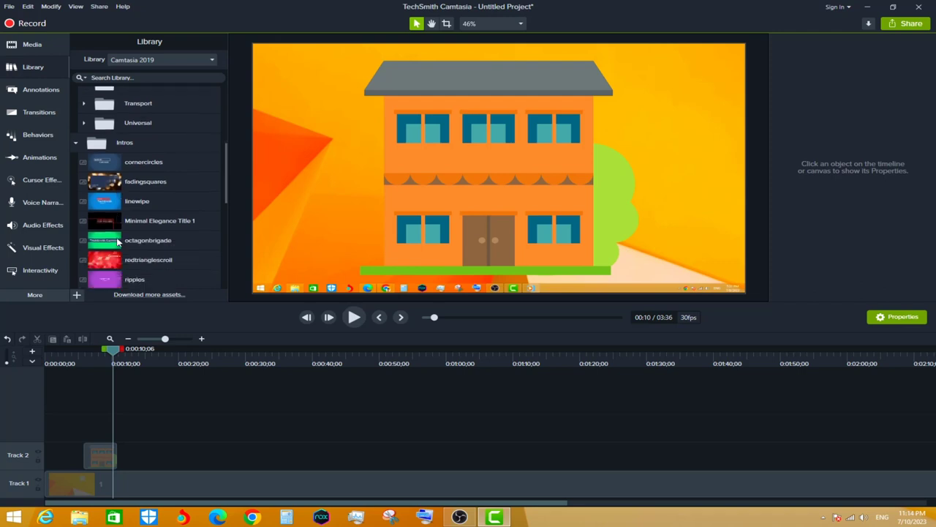
pyautogui.scroll(-3, 121, 236)
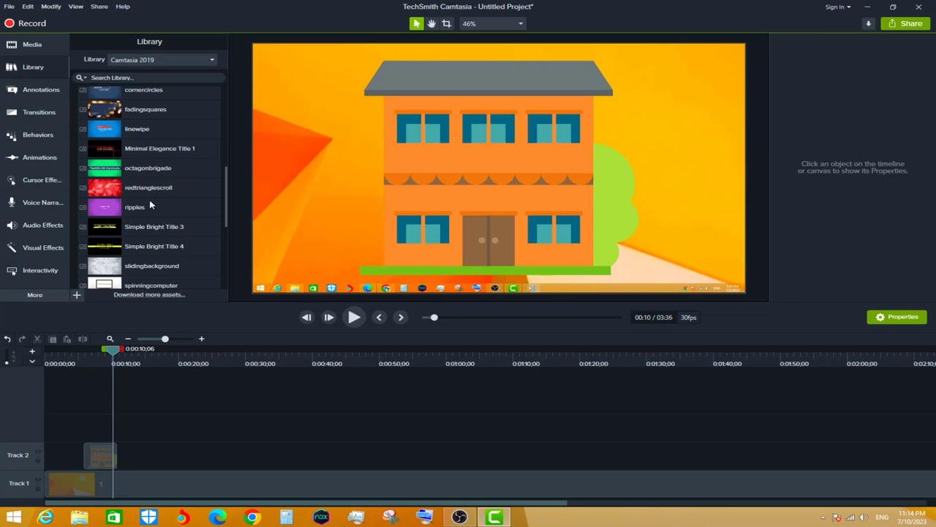
pyautogui.scroll(1, 151, 205)
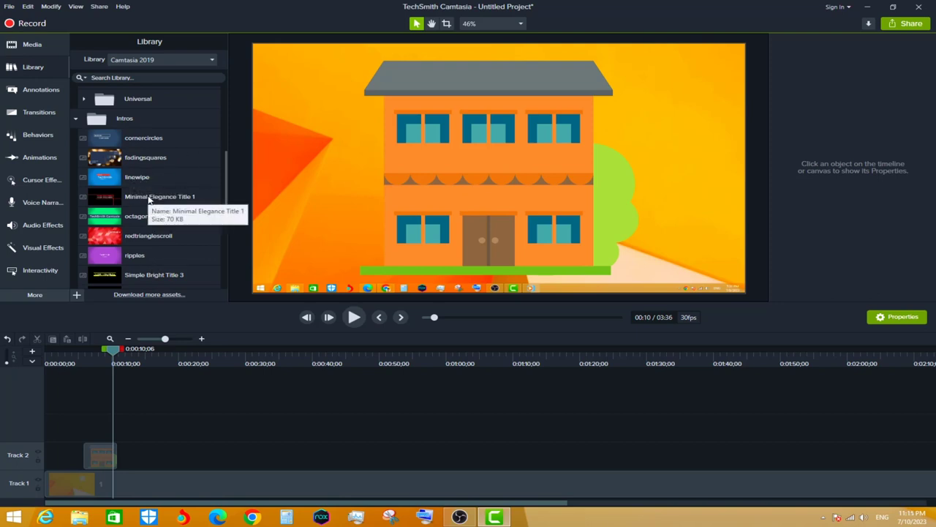
pyautogui.scroll(-3, 134, 265)
pyautogui.scroll(-2, 133, 245)
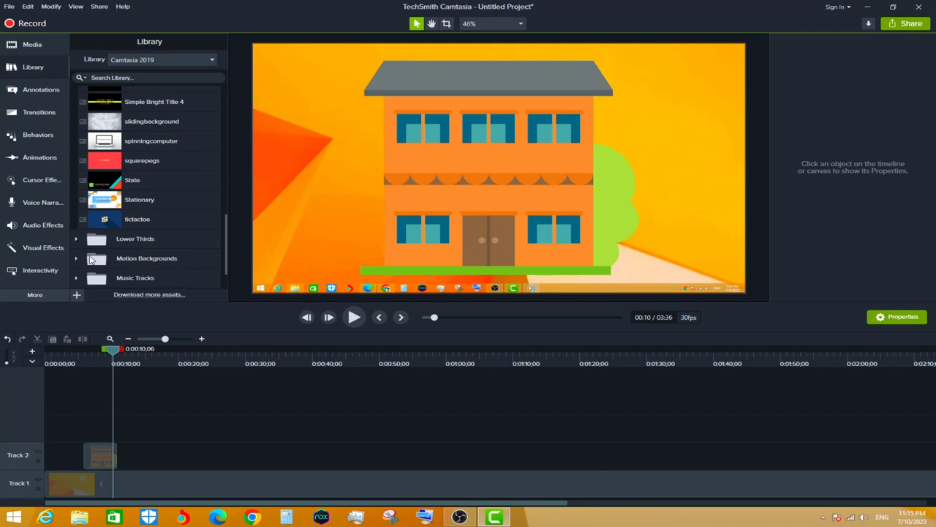
pyautogui.click(99, 240)
pyautogui.scroll(-1, 116, 251)
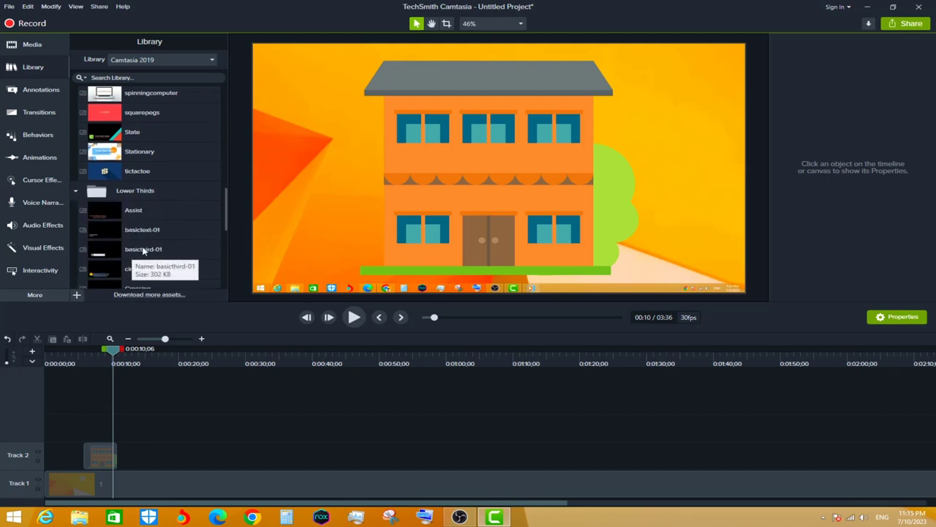
pyautogui.scroll(1, 135, 194)
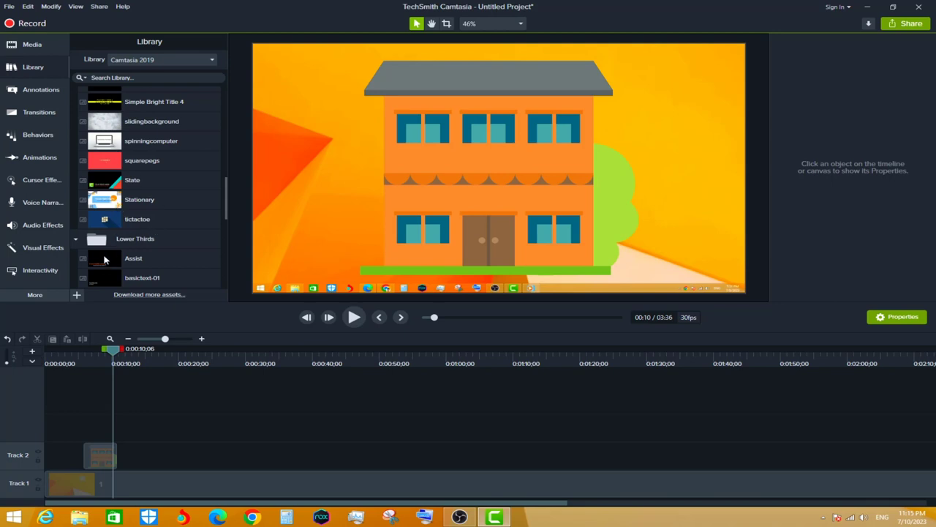
# Drag the Assist lower third onto Track 2 and scrub to about 0:19 to preview it
pyautogui.moveTo(105, 261); pyautogui.dragTo(158, 459)
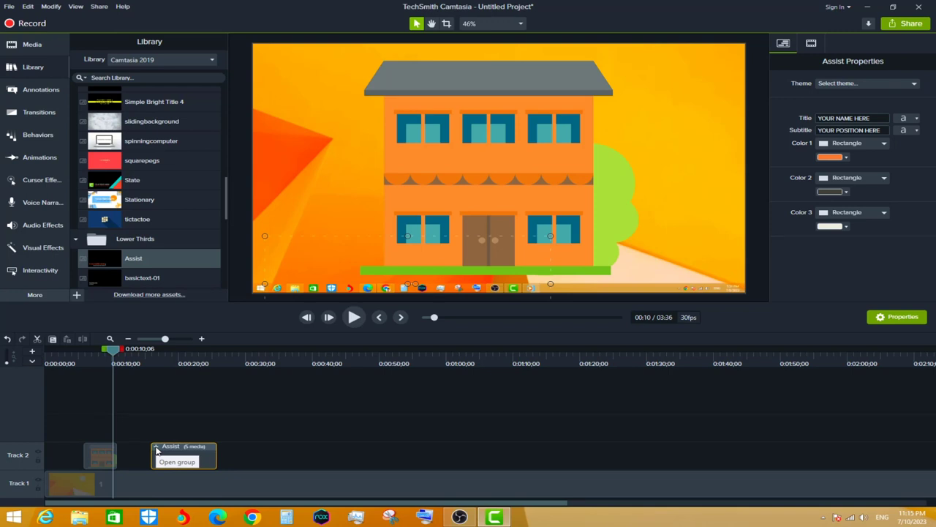
pyautogui.click(151, 351)
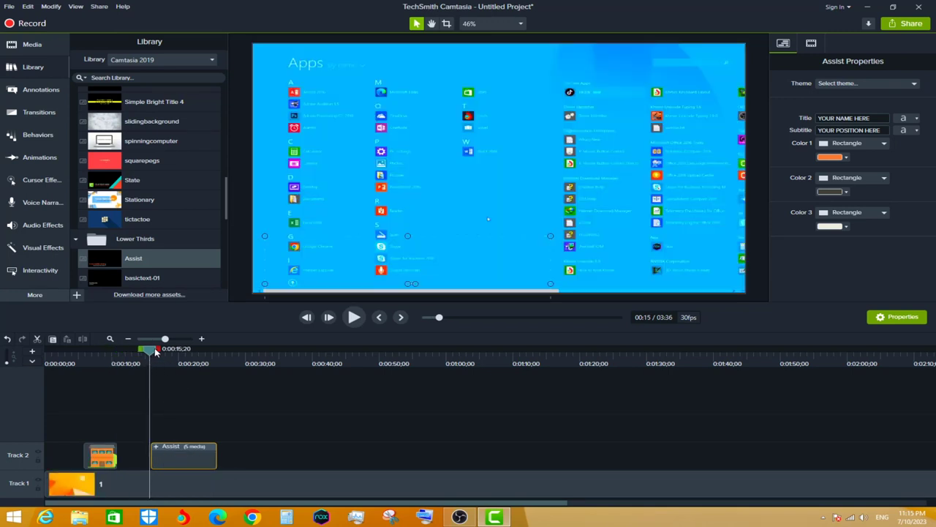
pyautogui.moveTo(155, 352); pyautogui.dragTo(177, 351)
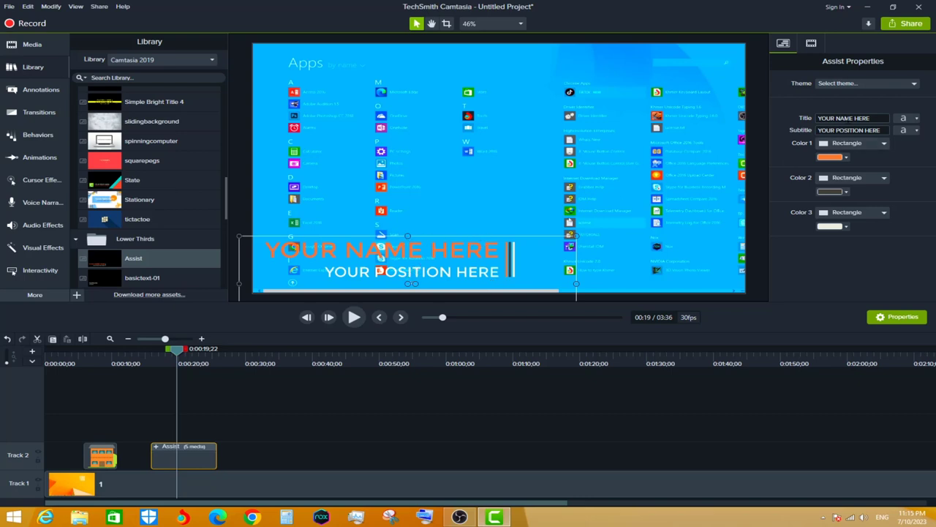
# Replace the Assist title's YOUR NAME HERE placeholder with the presenter's name
pyautogui.click(834, 118)
pyautogui.moveTo(869, 117); pyautogui.dragTo(787, 118)
pyautogui.write('S')
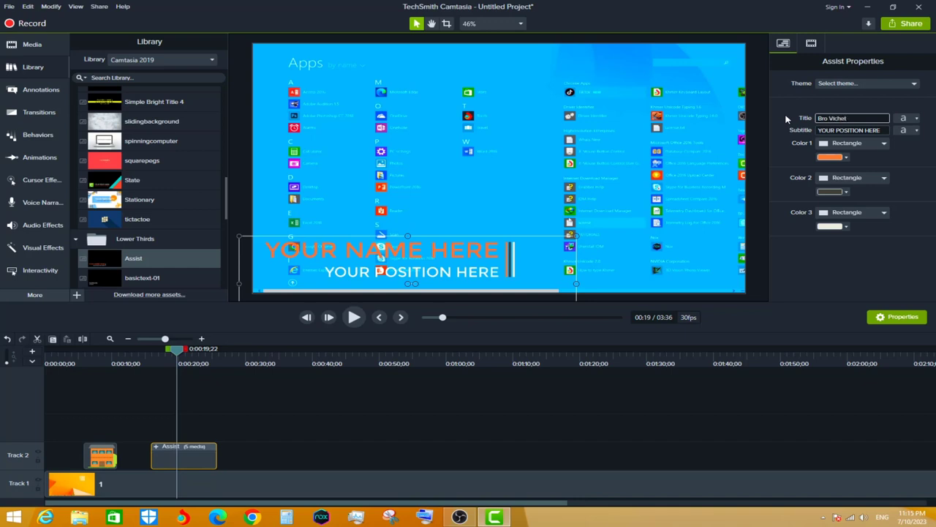
pyautogui.click(882, 264)
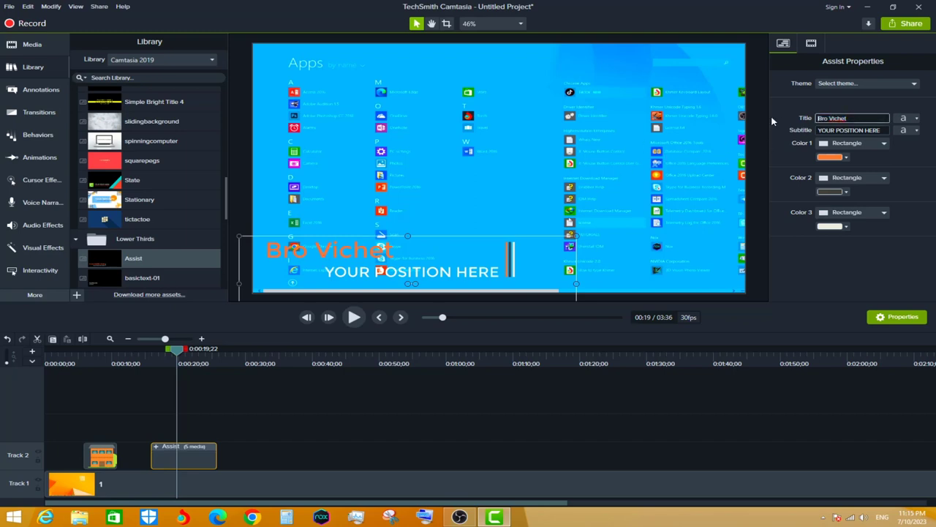
# Set the lower third's accent bar Color 2 to yellow #FFD200
pyautogui.tripleClick(810, 121)
pyautogui.click(847, 192)
pyautogui.click(857, 238)
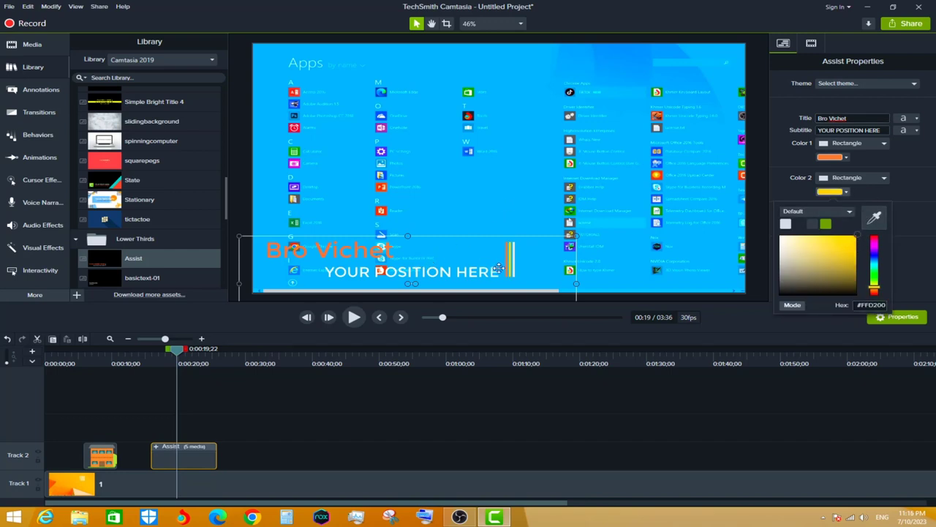
# Change the Assist title's font colour to bright green #00FF48
pyautogui.click(883, 196)
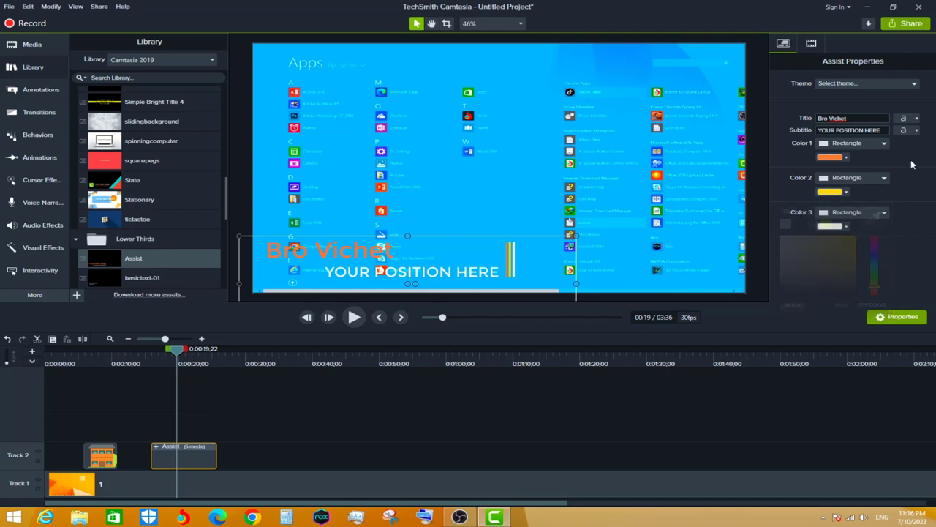
pyautogui.click(853, 144)
pyautogui.click(853, 144)
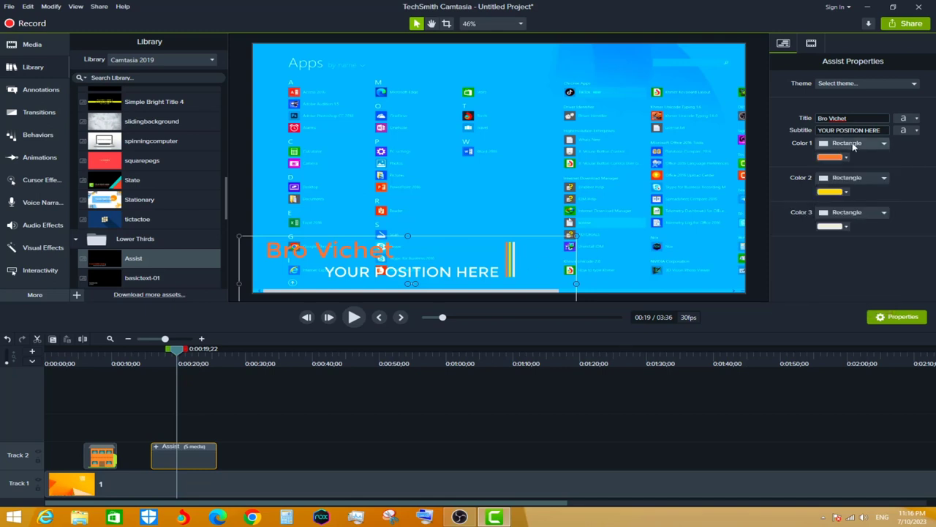
pyautogui.click(845, 160)
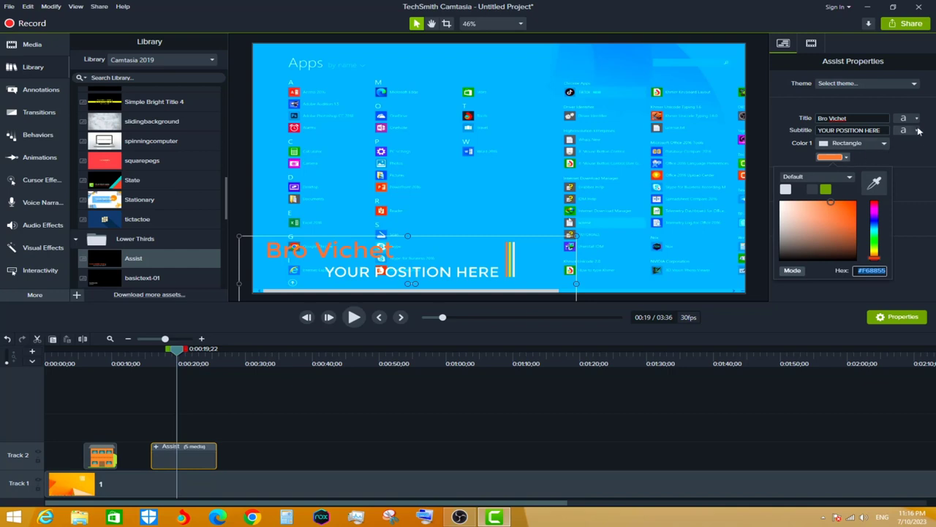
pyautogui.click(916, 119)
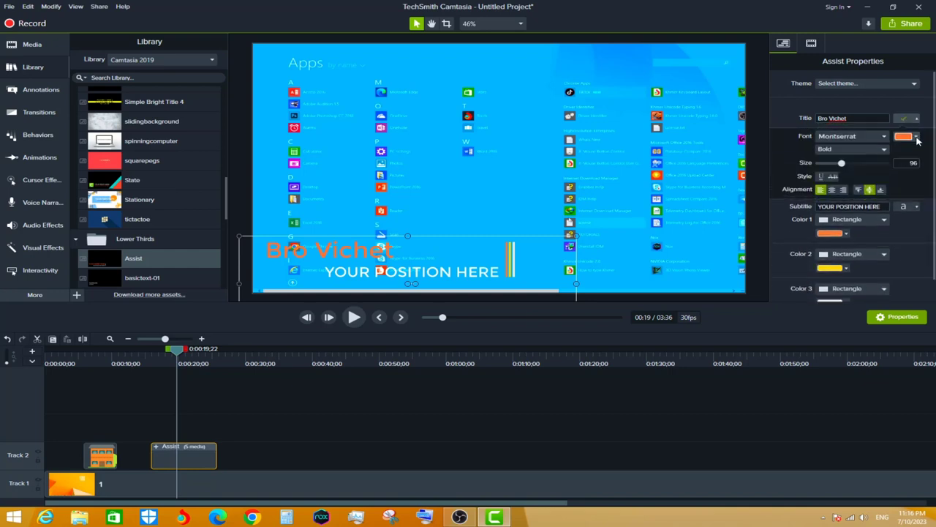
pyautogui.click(915, 137)
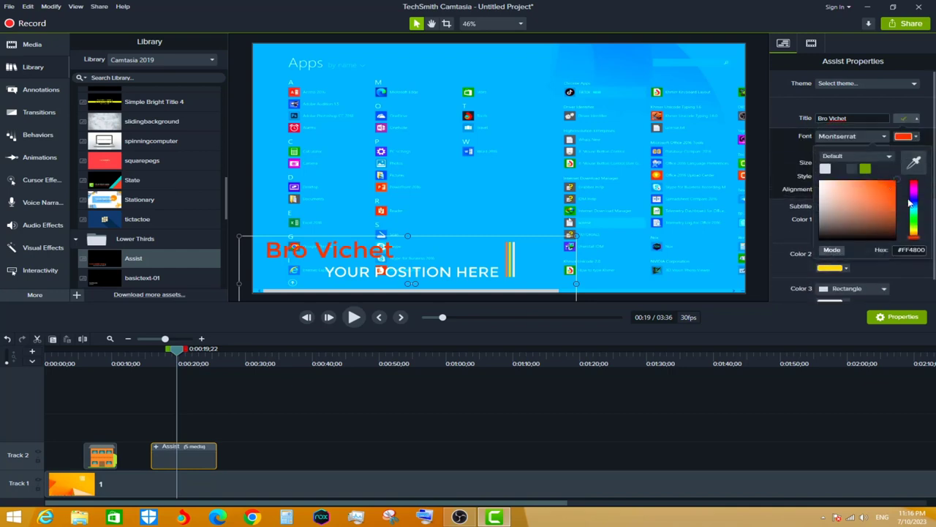
pyautogui.moveTo(913, 187)
pyautogui.mouseDown()
pyautogui.moveTo(913, 201)
pyautogui.moveTo(899, 207)
pyautogui.mouseUp()
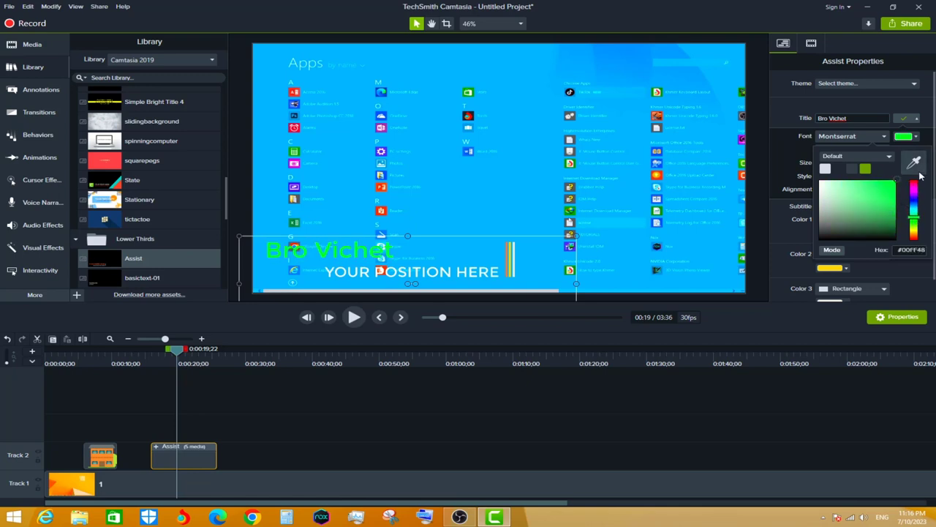
pyautogui.click(928, 139)
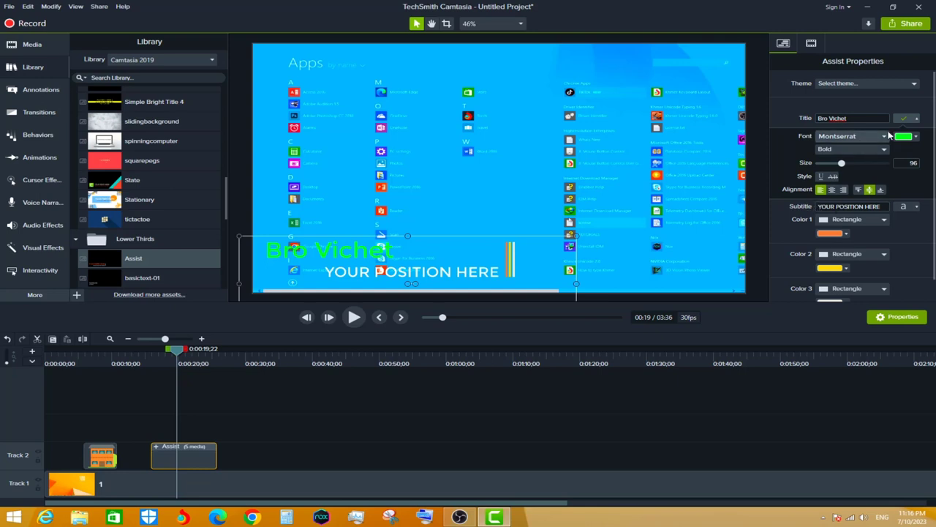
# Replace the lower third's YOUR POSITION HERE subtitle with Youtube
pyautogui.scroll(-1, 872, 196)
pyautogui.click(873, 187)
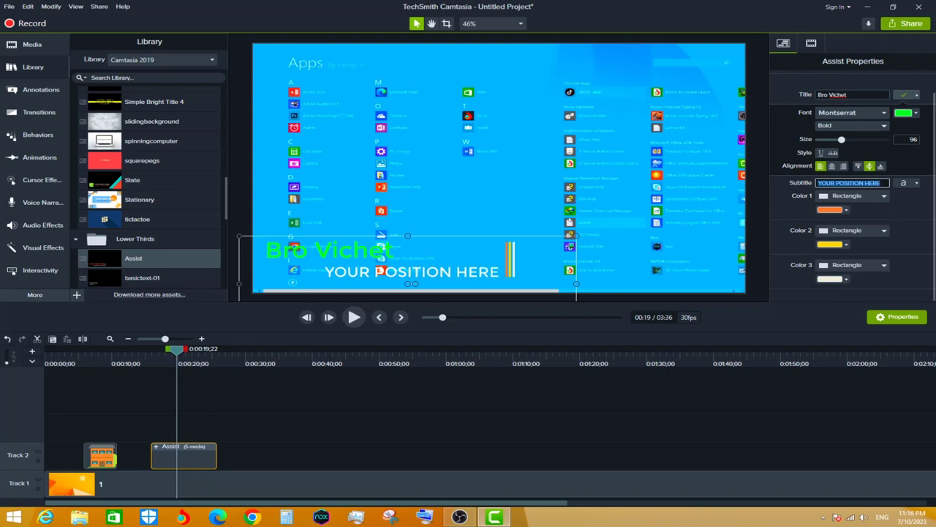
pyautogui.write('Youtube')
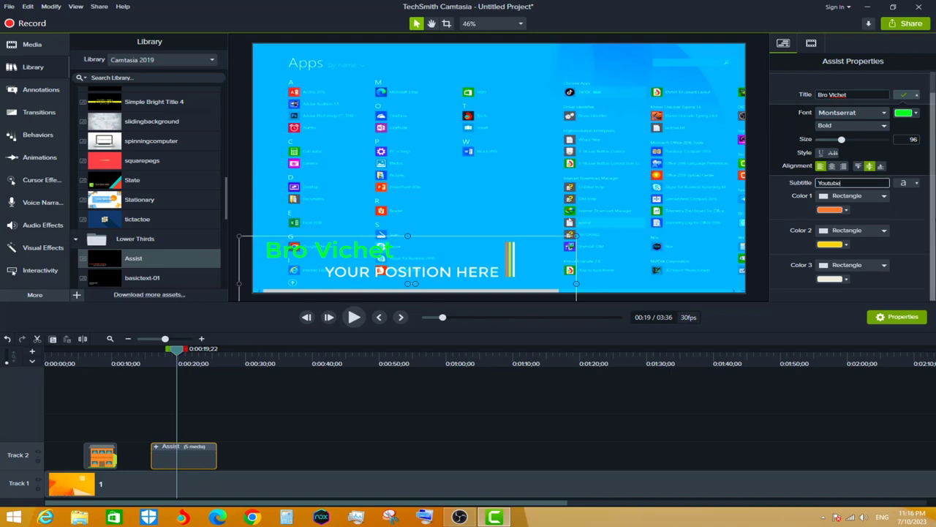
pyautogui.press('Return')
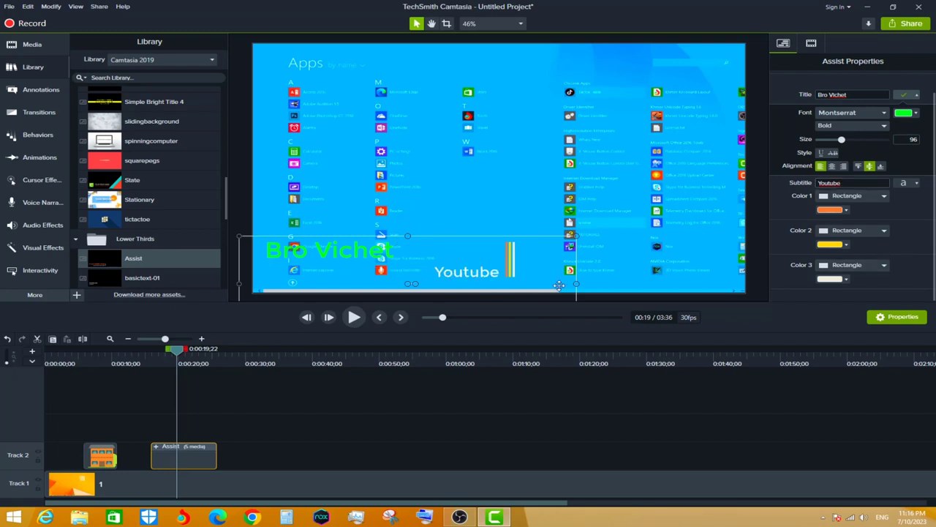
# Shrink the Assist lower third slightly on the canvas
pyautogui.moveTo(576, 283); pyautogui.dragTo(511, 282)
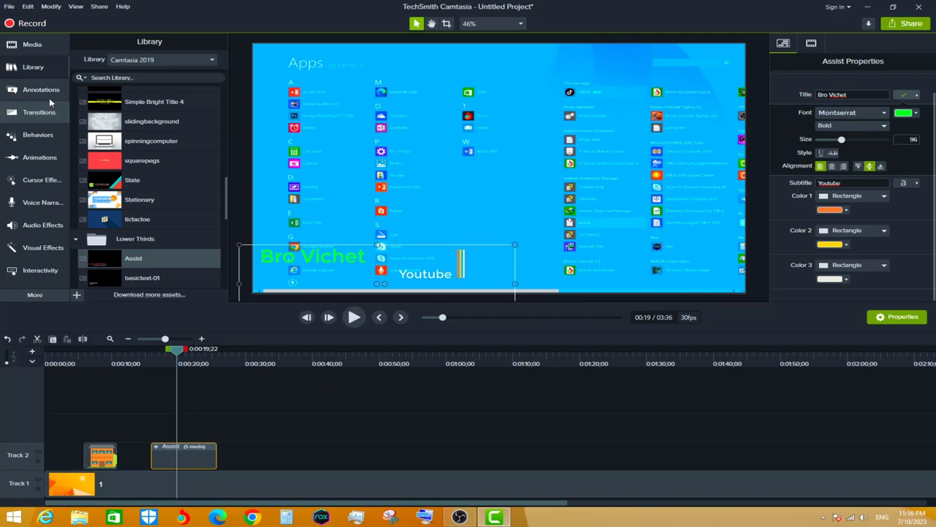
pyautogui.scroll(-2, 123, 153)
pyautogui.scroll(-2, 121, 158)
pyautogui.scroll(-1, 121, 157)
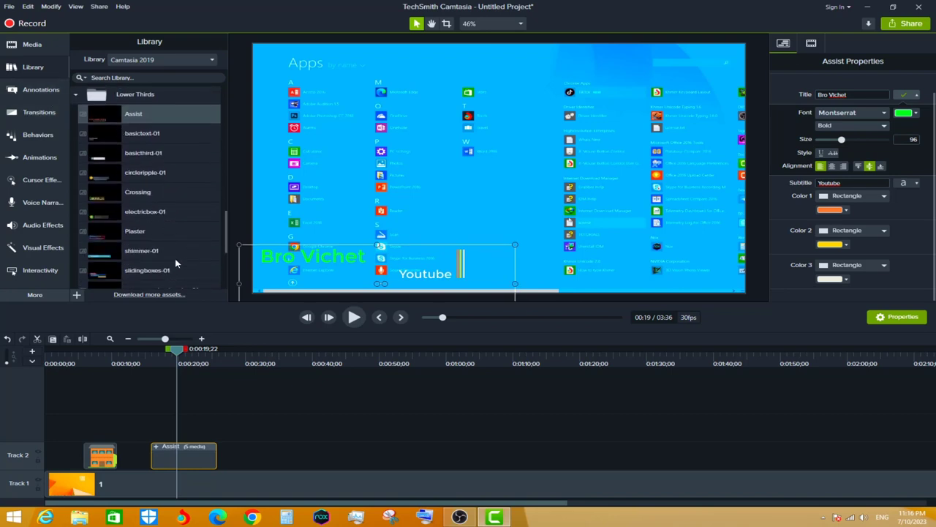
# Add the electricbox-01 lower third to Track 2 around 0:31 and move the playhead onto it
pyautogui.click(129, 222)
pyautogui.moveTo(129, 222); pyautogui.dragTo(278, 460)
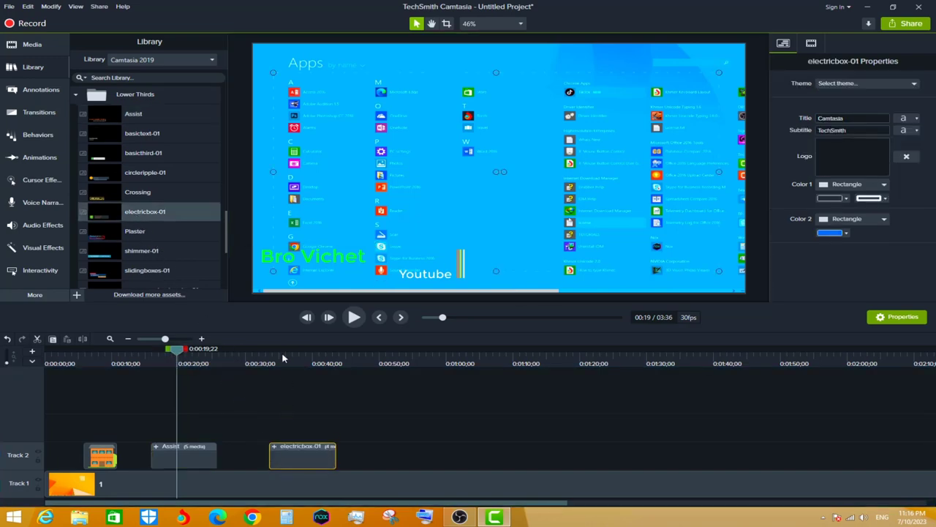
pyautogui.click(283, 357)
pyautogui.moveTo(284, 357); pyautogui.dragTo(285, 356)
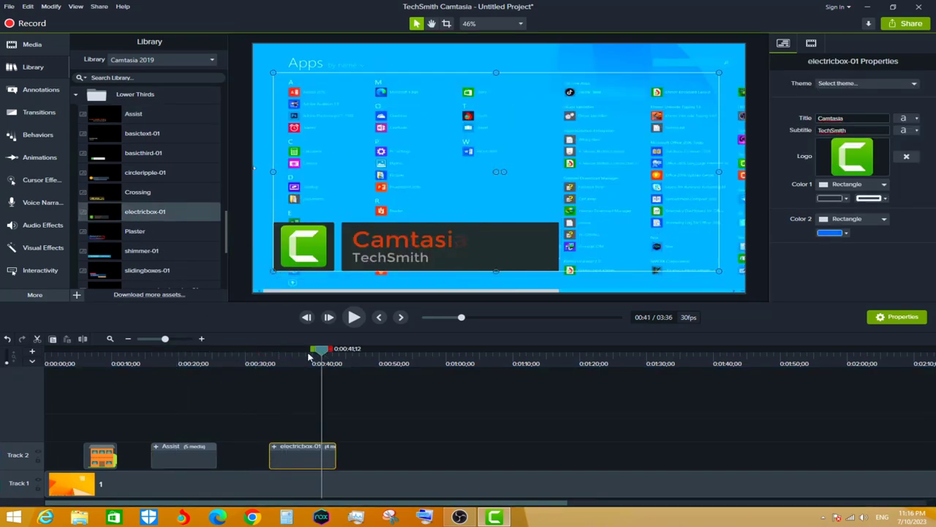
# Expand the Motion Backgrounds collection and move playback to about 1:12
pyautogui.scroll(-2, 128, 240)
pyautogui.scroll(-1, 128, 240)
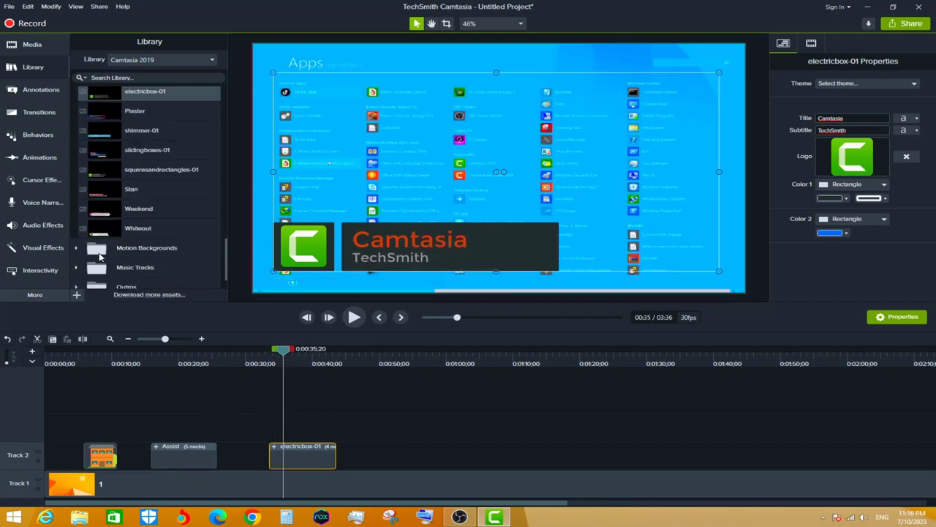
pyautogui.click(76, 249)
pyautogui.scroll(-1, 158, 253)
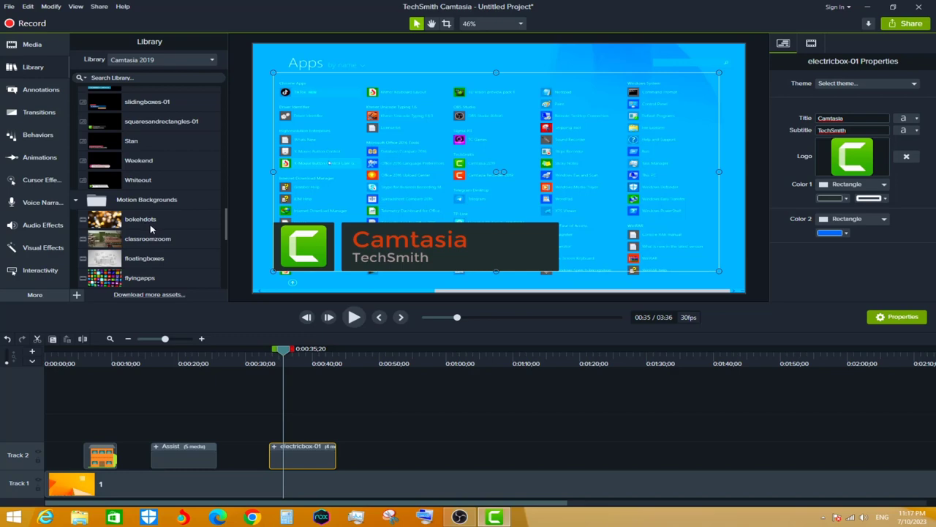
pyautogui.click(401, 361)
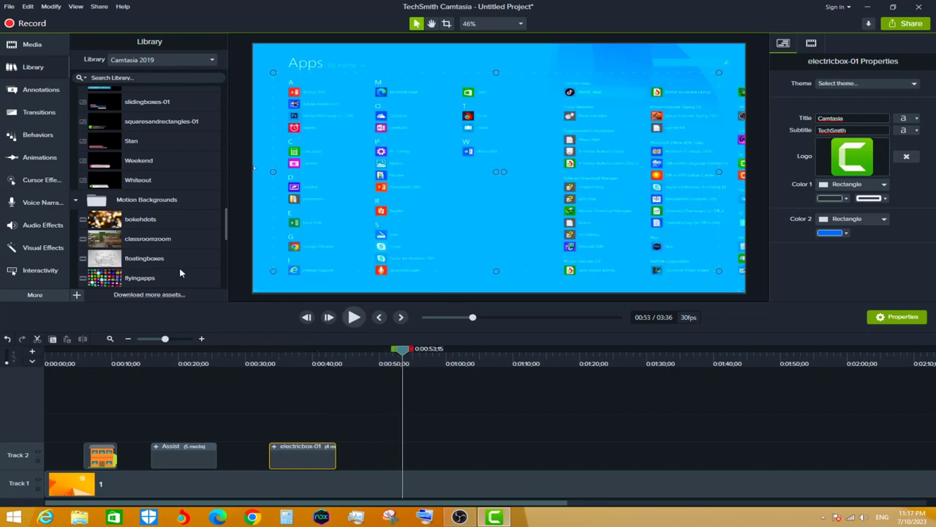
pyautogui.click(526, 364)
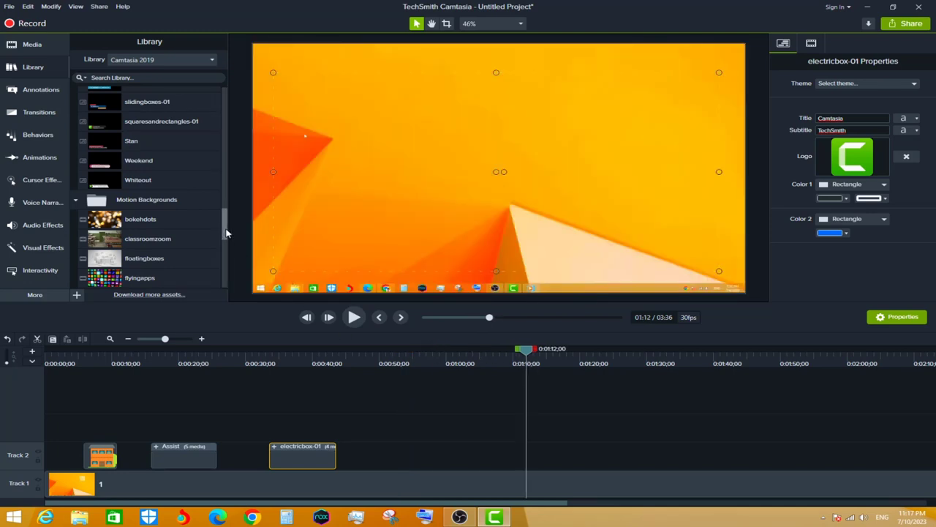
# Scroll down the library and expand the Music Tracks collection
pyautogui.scroll(-2, 160, 233)
pyautogui.scroll(-2, 159, 233)
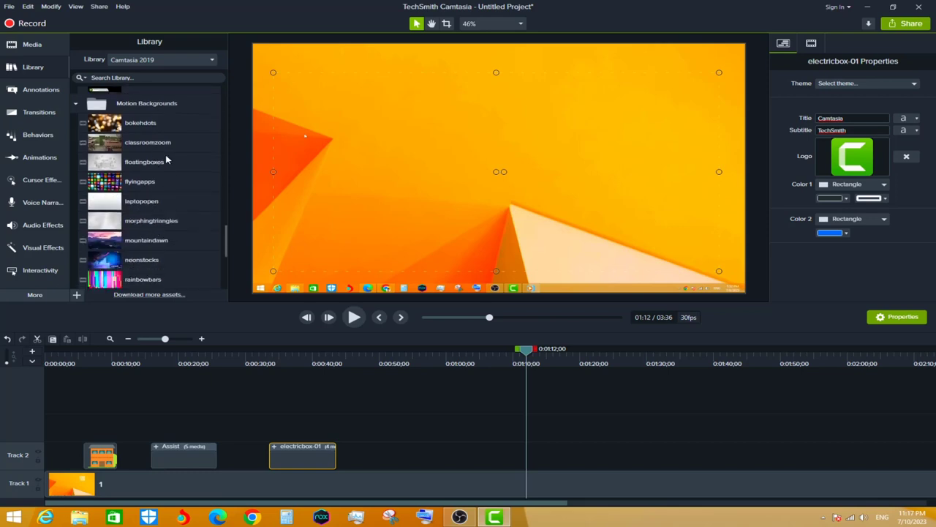
pyautogui.scroll(-2, 183, 224)
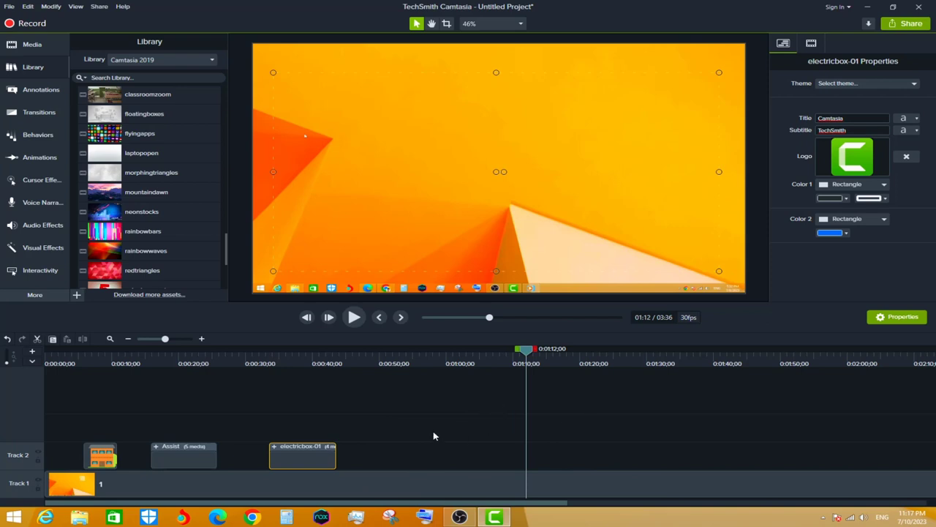
pyautogui.scroll(-3, 175, 245)
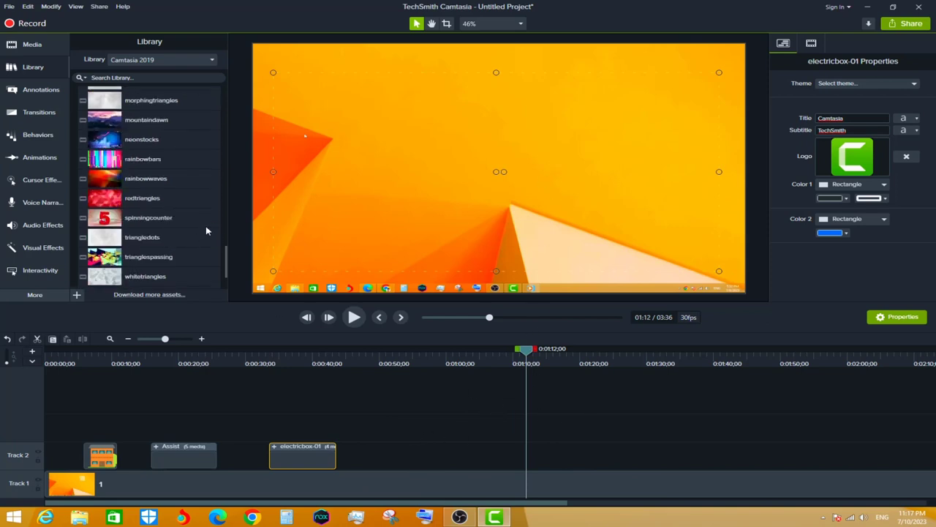
pyautogui.scroll(-2, 206, 231)
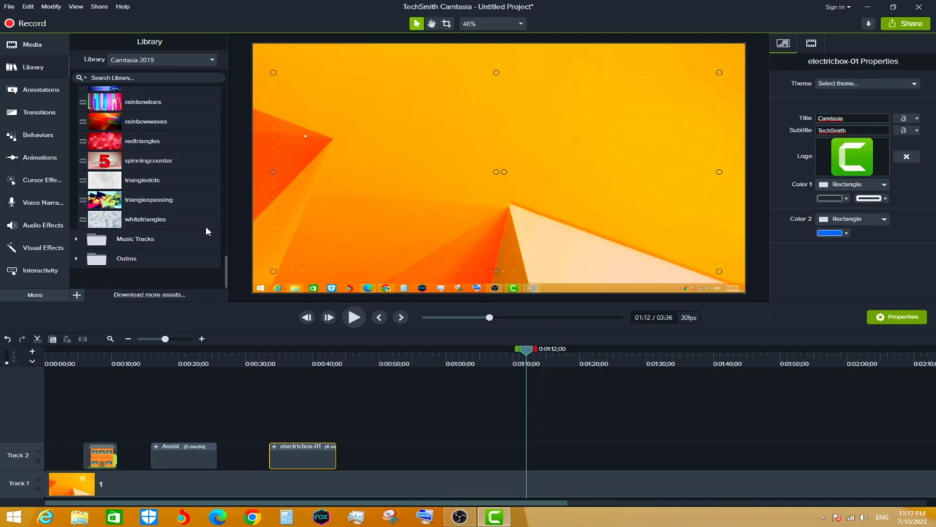
pyautogui.click(76, 239)
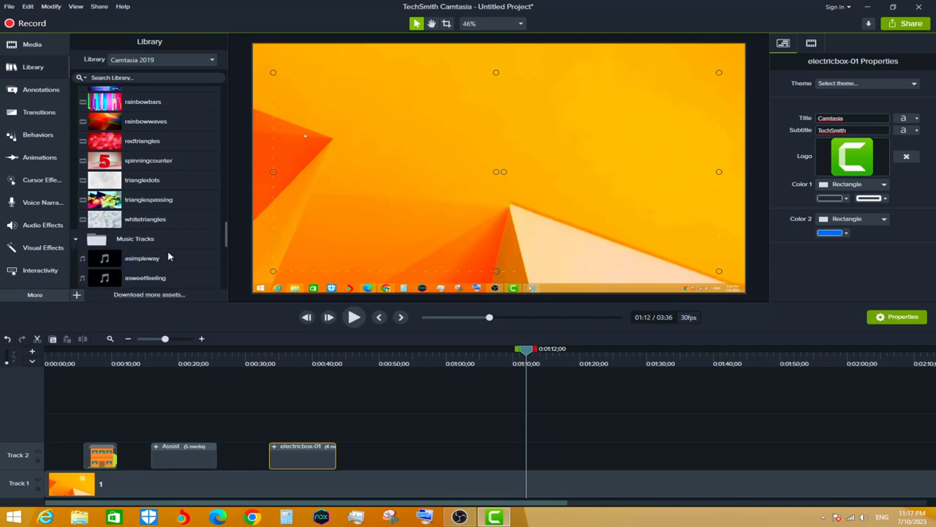
pyautogui.scroll(-3, 167, 262)
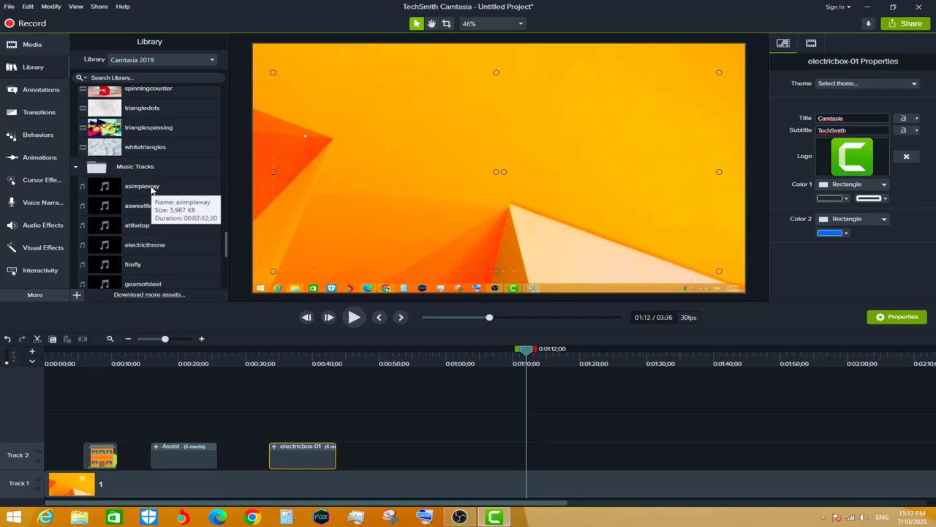
pyautogui.scroll(-2, 169, 251)
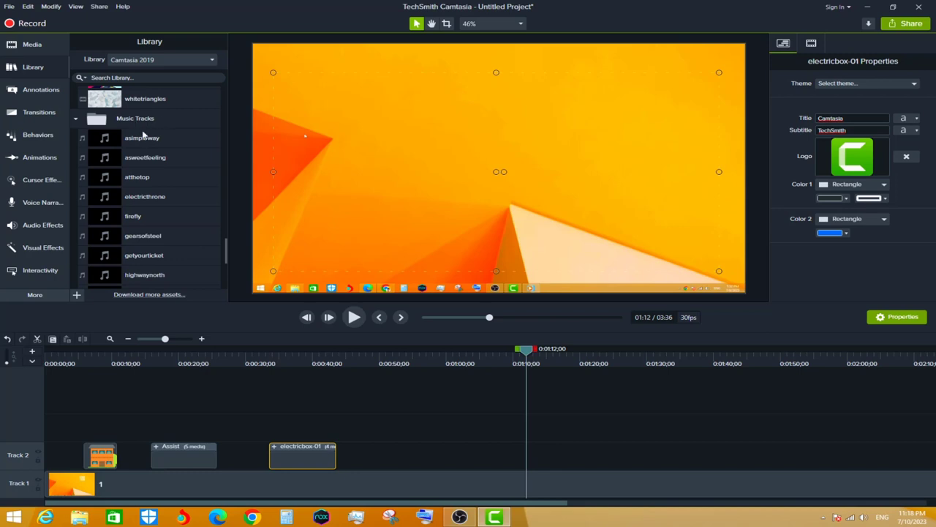
# Expand the Outros folder to see its outro templates, then scroll back to the top
pyautogui.scroll(-5, 135, 173)
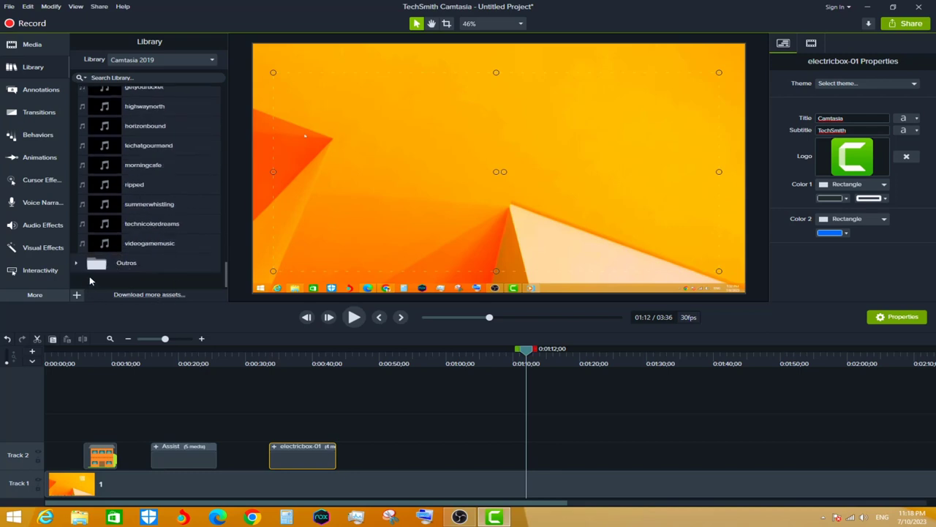
pyautogui.scroll(-1, 103, 272)
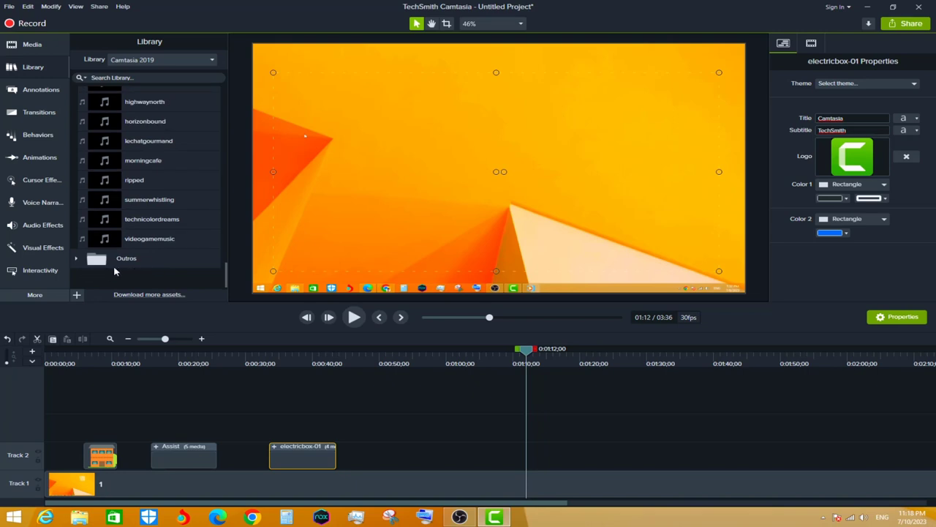
pyautogui.click(75, 259)
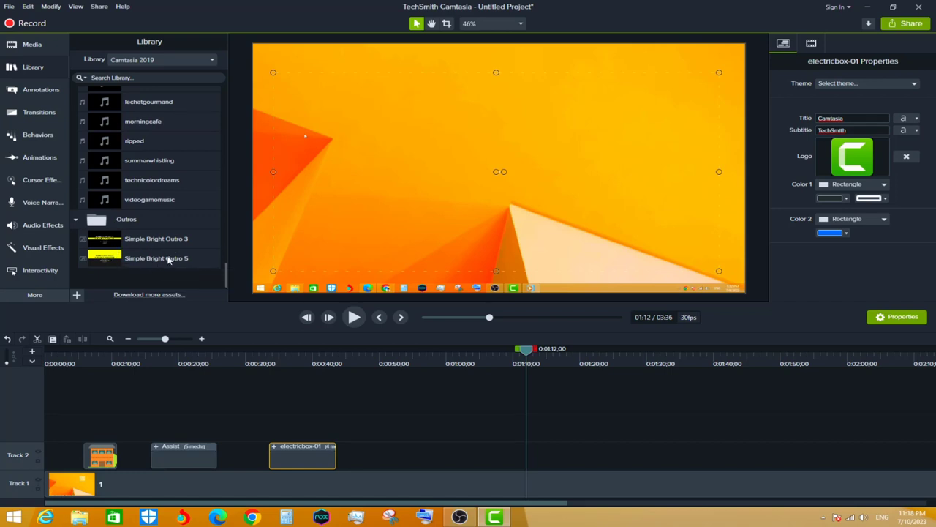
pyautogui.scroll(10, 159, 188)
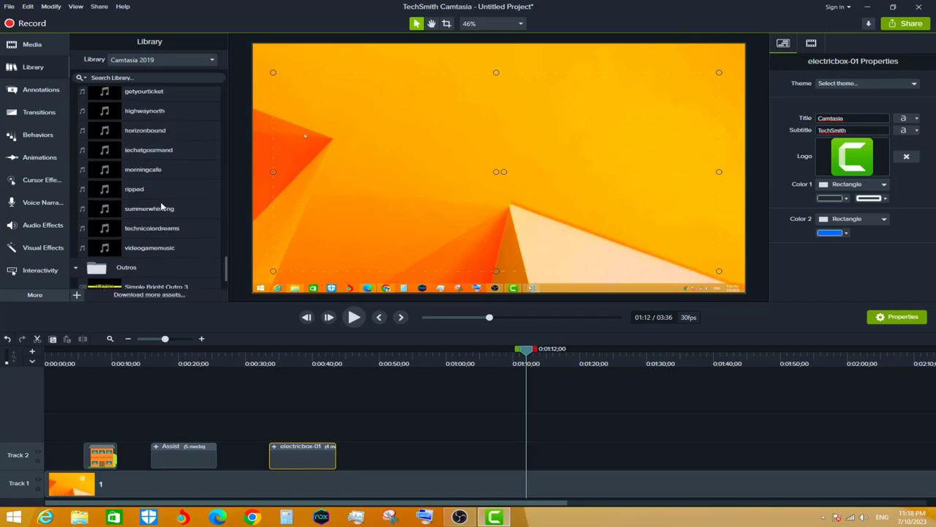
pyautogui.scroll(3, 160, 176)
pyautogui.scroll(3, 161, 154)
pyautogui.scroll(3, 163, 139)
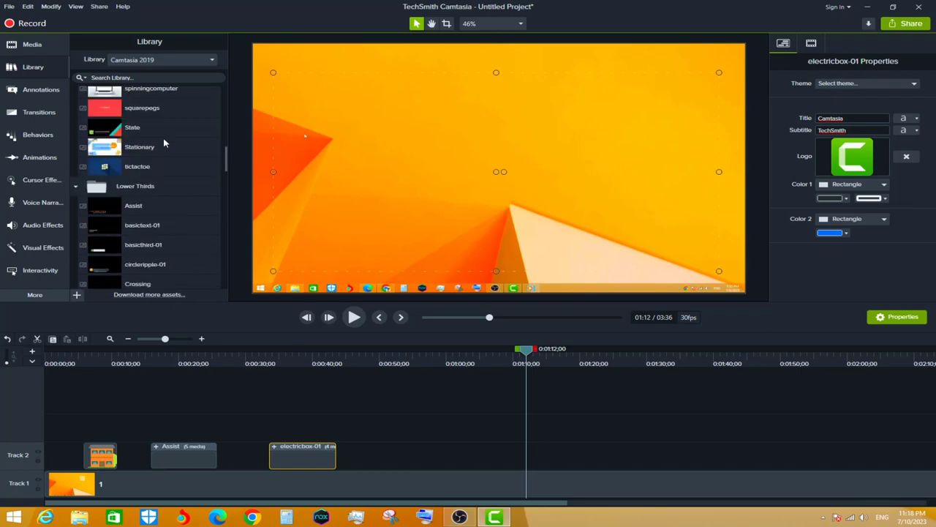
pyautogui.scroll(3, 163, 137)
pyautogui.scroll(3, 163, 137)
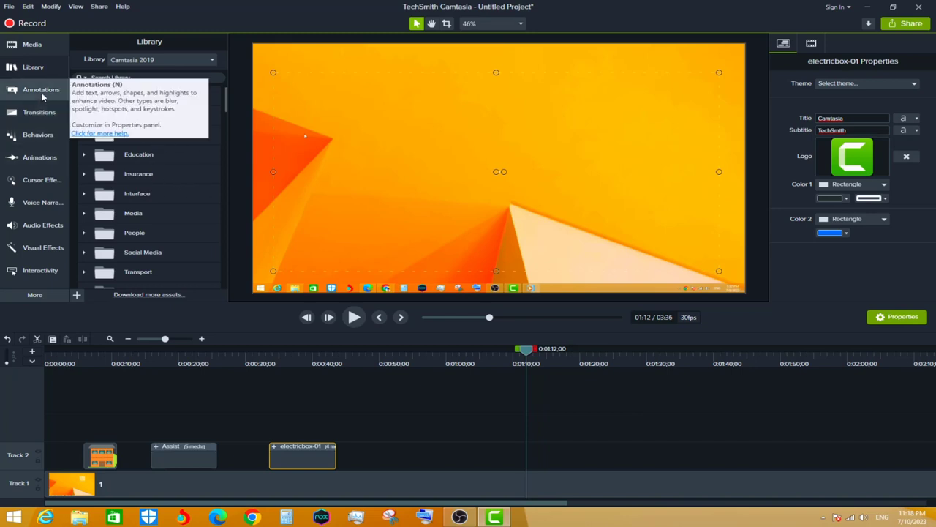
# Add a red speech-bubble callout, enlarge it and move it toward the upper left
pyautogui.click(42, 96)
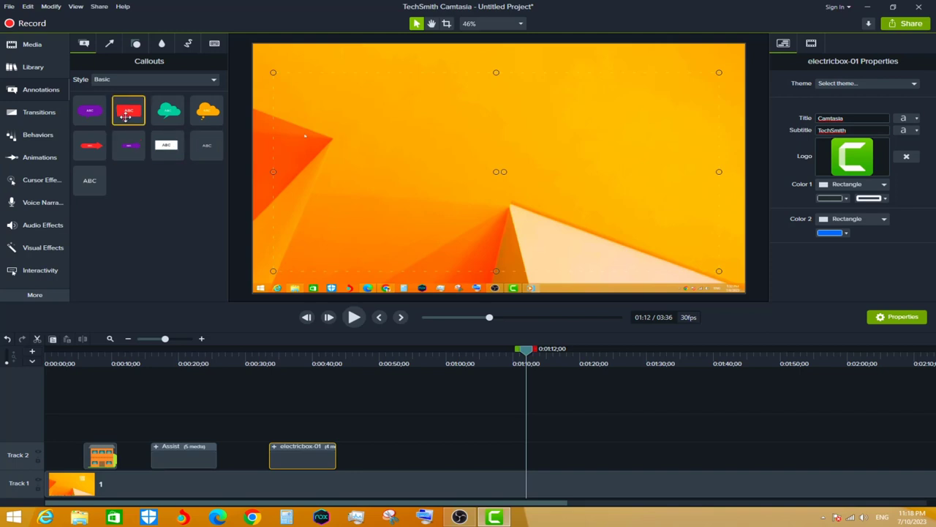
pyautogui.moveTo(126, 115); pyautogui.dragTo(516, 457)
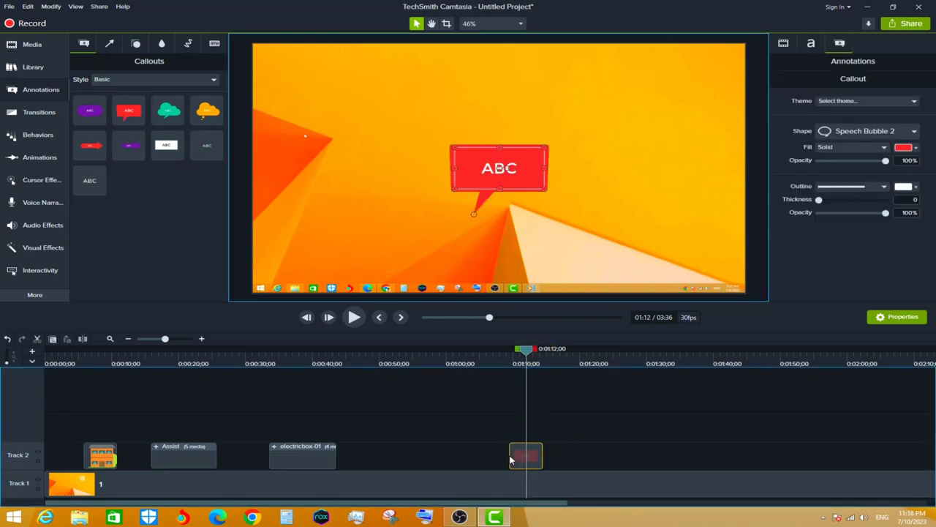
pyautogui.moveTo(451, 145); pyautogui.dragTo(343, 75)
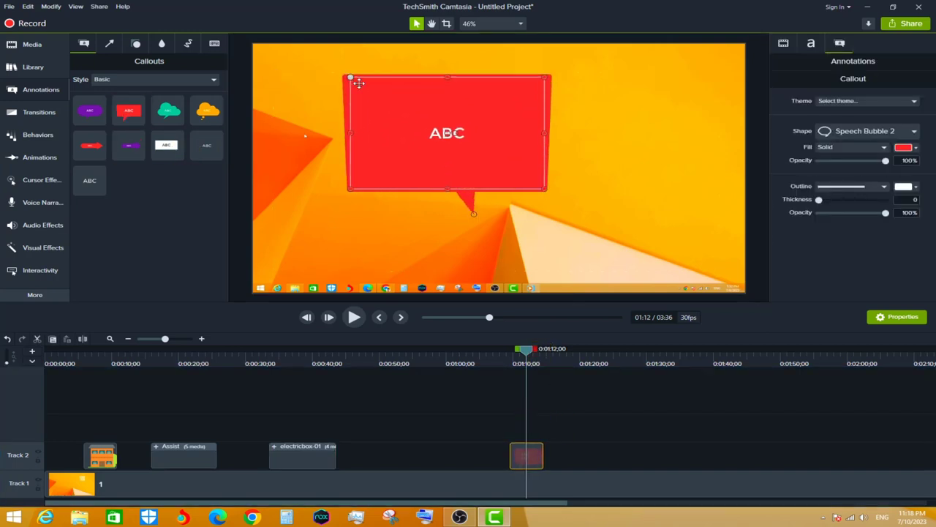
pyautogui.moveTo(515, 258); pyautogui.dragTo(512, 261)
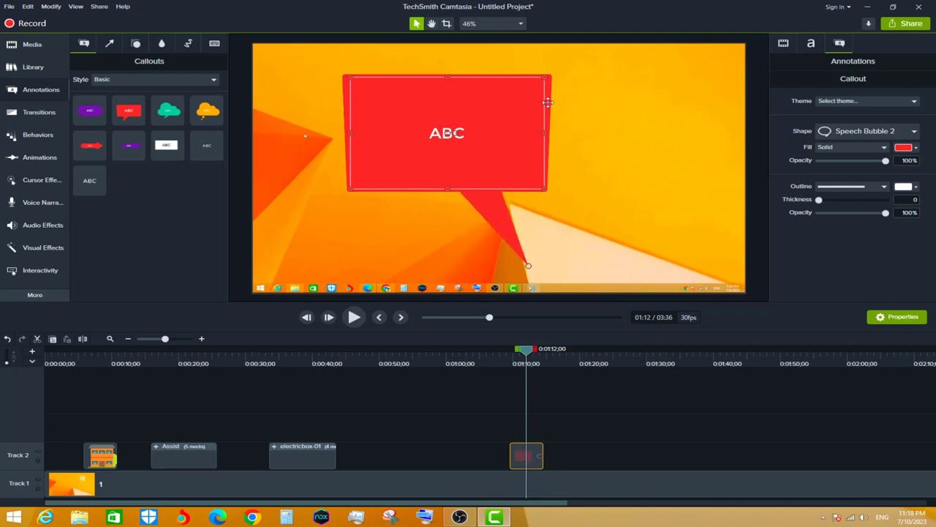
pyautogui.moveTo(548, 185); pyautogui.dragTo(502, 139)
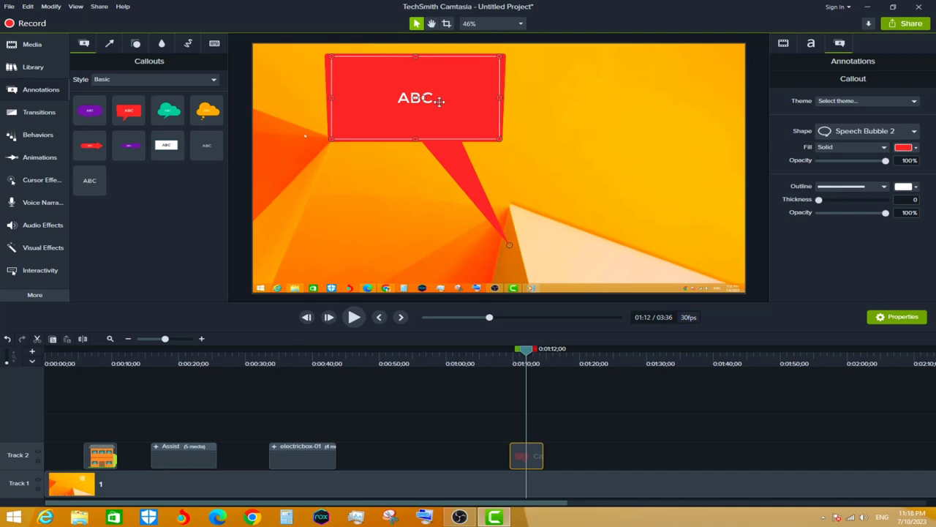
# Replace the callout's ABC placeholder with the person's name and shorten its tail below the box
pyautogui.doubleClick(442, 101)
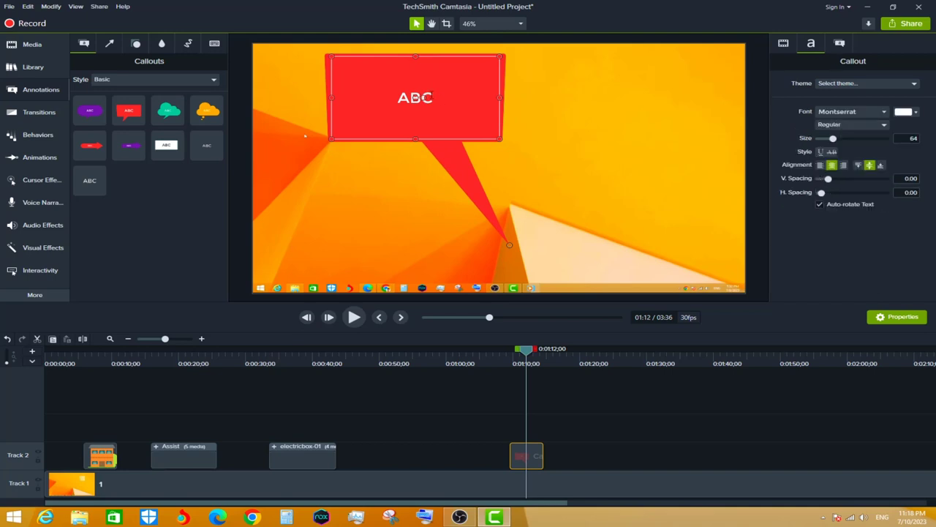
pyautogui.press('BackSpace')
pyautogui.write('B')
pyautogui.write('ro Vichet')
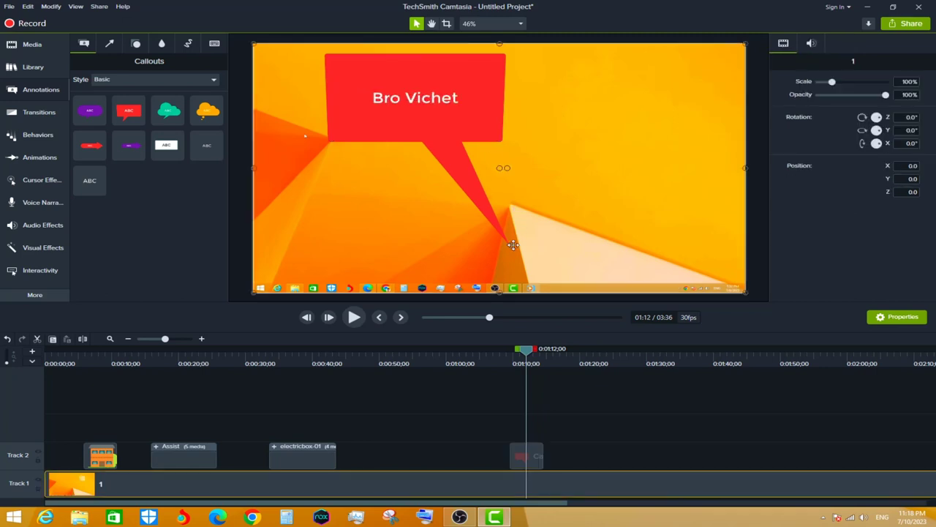
pyautogui.moveTo(510, 246); pyautogui.dragTo(468, 180)
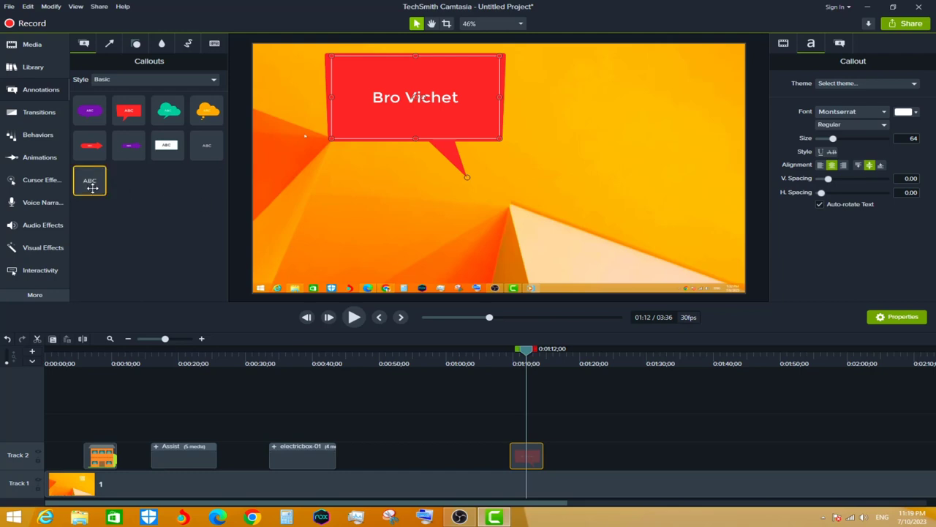
# Add an ABC text callout on Track 2 at 0:01:17, retype it as the name, and widen it
pyautogui.moveTo(91, 188); pyautogui.dragTo(563, 432)
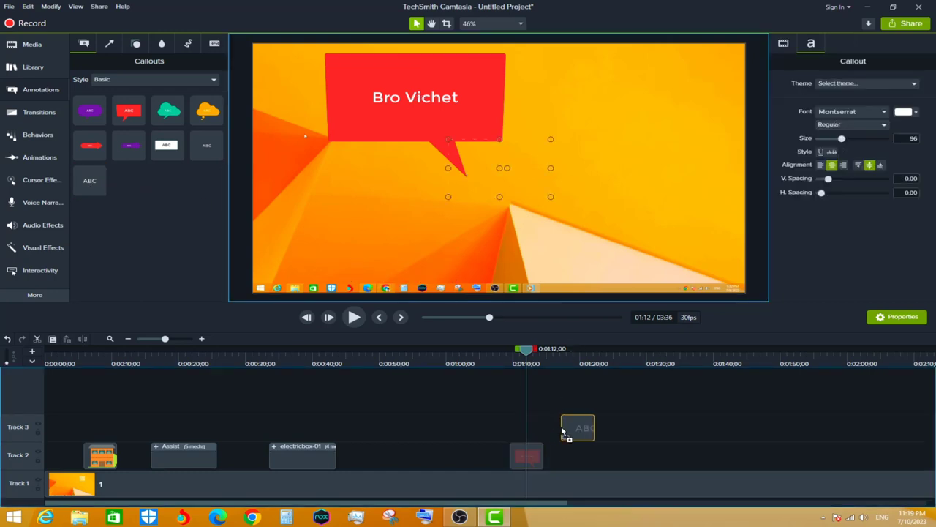
pyautogui.moveTo(563, 431); pyautogui.dragTo(560, 460)
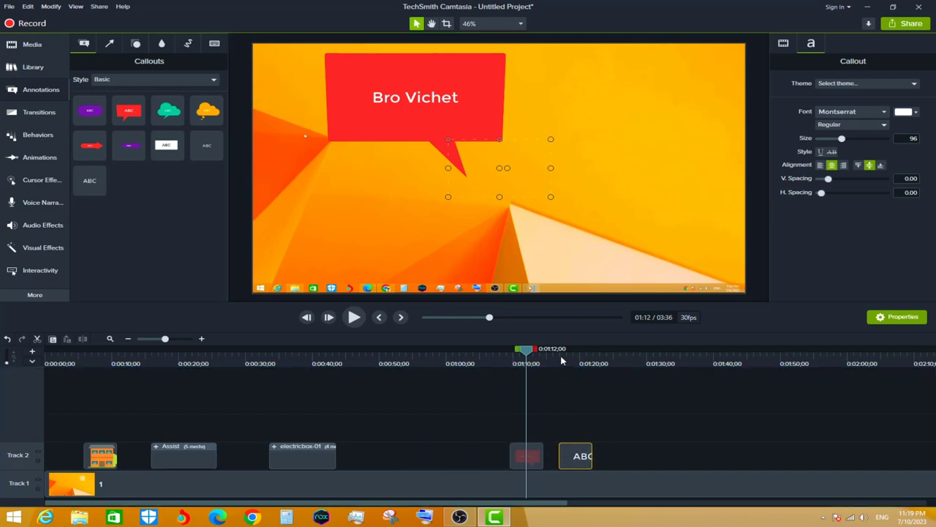
pyautogui.click(562, 360)
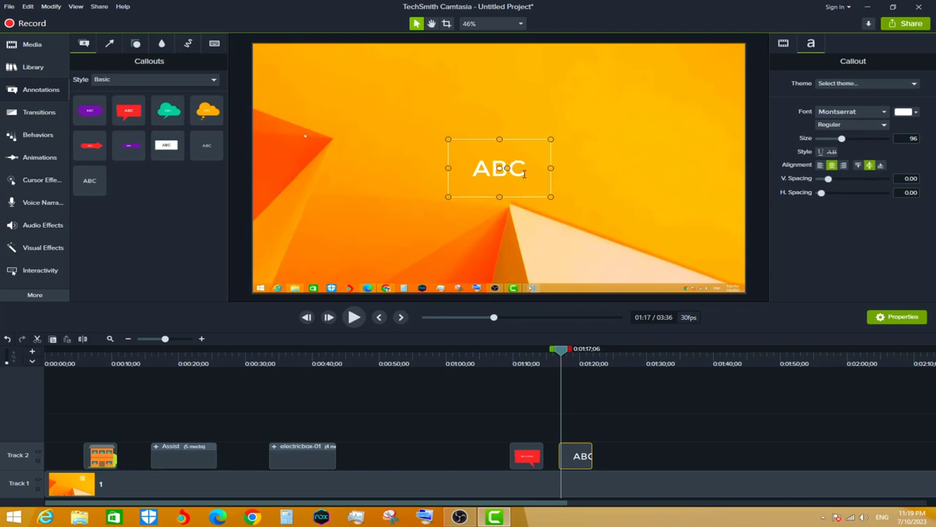
pyautogui.click(524, 173)
pyautogui.press('BackSpace')
pyautogui.press('BackSpace')
pyautogui.press('BackSpace')
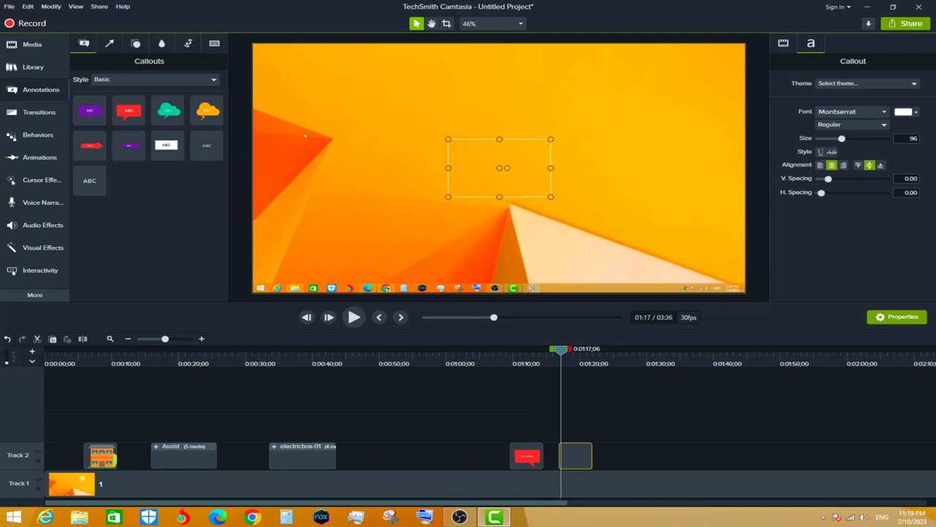
pyautogui.write('Bro Vi')
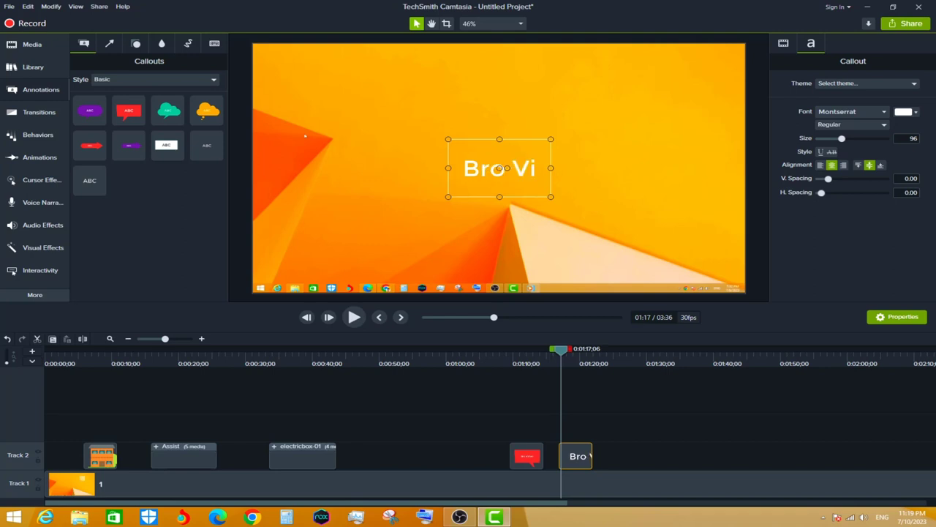
pyautogui.write('chet')
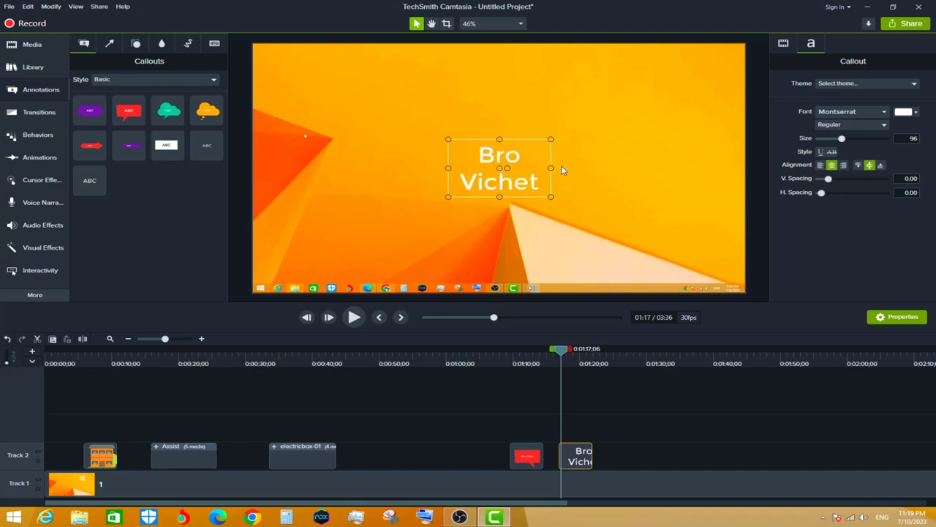
pyautogui.moveTo(550, 167)
pyautogui.mouseDown()
pyautogui.moveTo(647, 167)
pyautogui.moveTo(551, 156)
pyautogui.mouseUp()
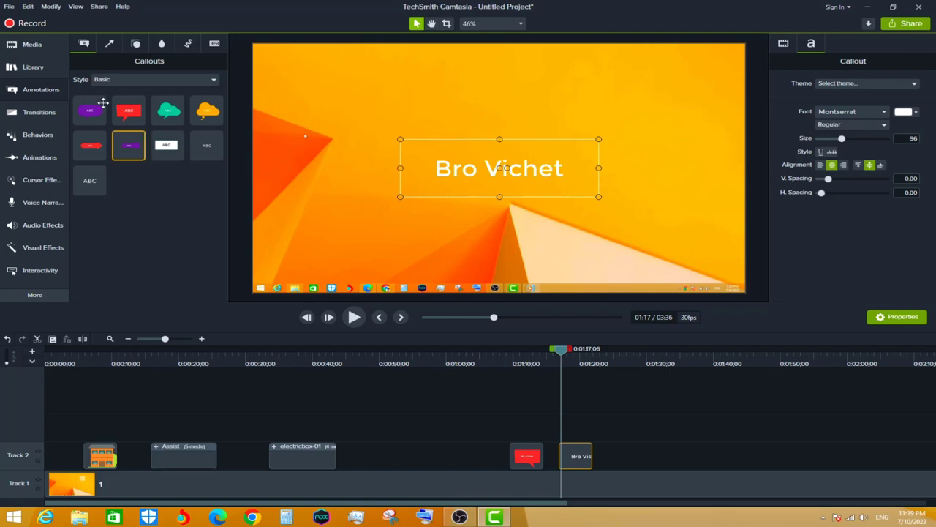
# Add a red double-headed arrow on a new track, then show the Media bin
pyautogui.click(109, 45)
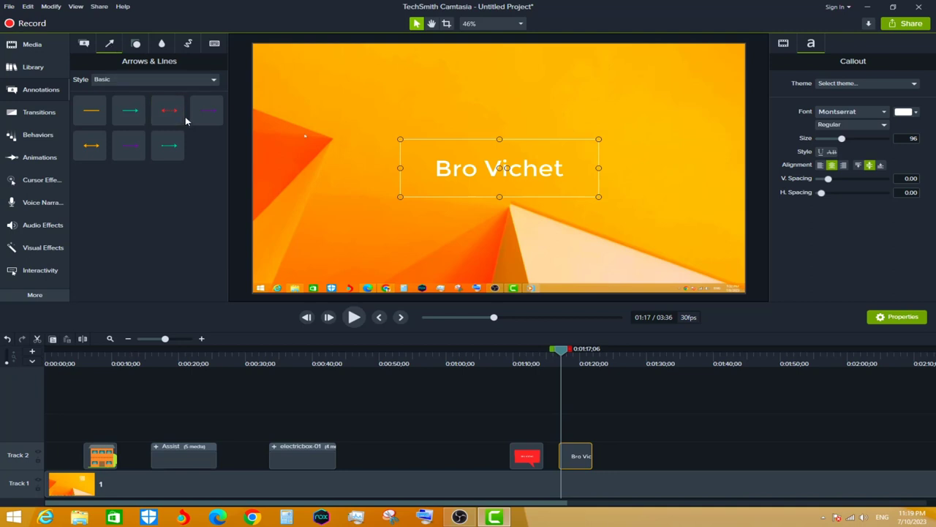
pyautogui.moveTo(176, 114)
pyautogui.mouseDown()
pyautogui.moveTo(542, 430)
pyautogui.moveTo(647, 428)
pyautogui.mouseUp()
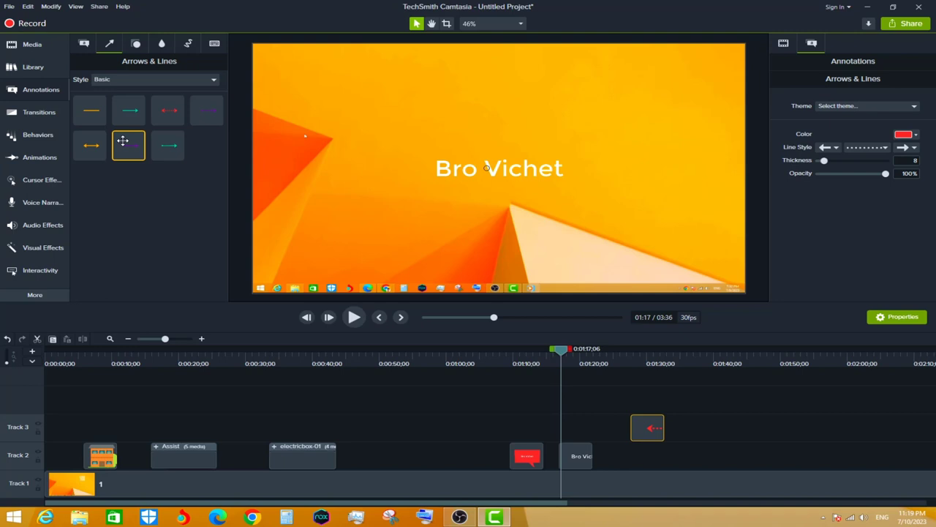
pyautogui.click(31, 44)
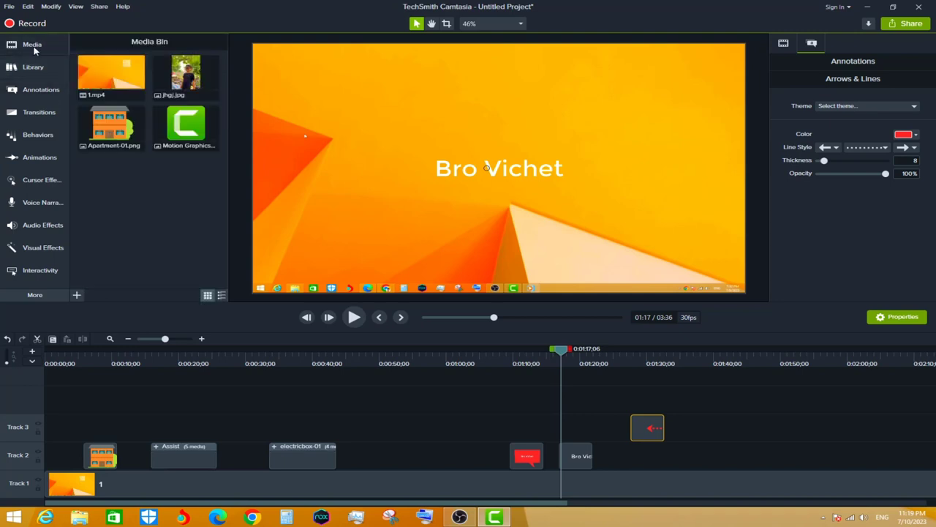
# Place the jhgj.jpg photo on Track 3 after the arrow and preview from about 0:01:26
pyautogui.moveTo(198, 93); pyautogui.dragTo(681, 430)
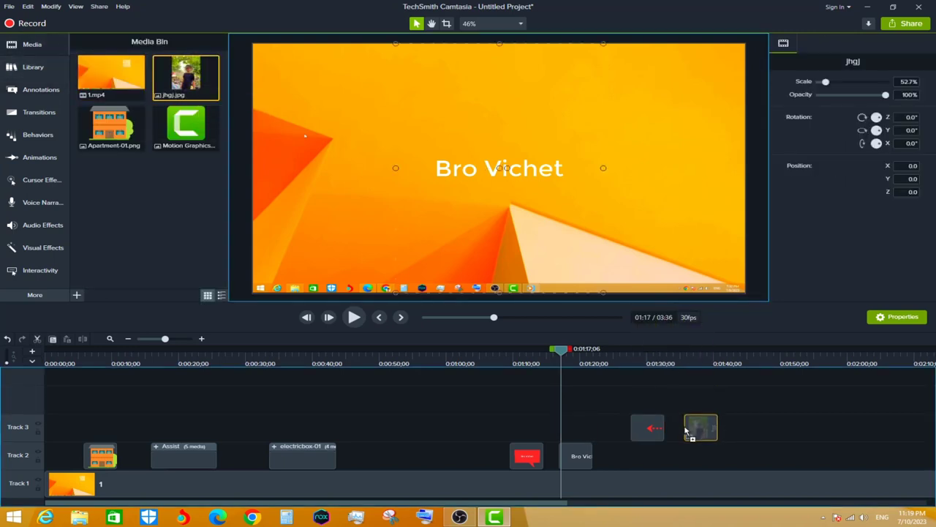
pyautogui.click(653, 428)
pyautogui.click(616, 358)
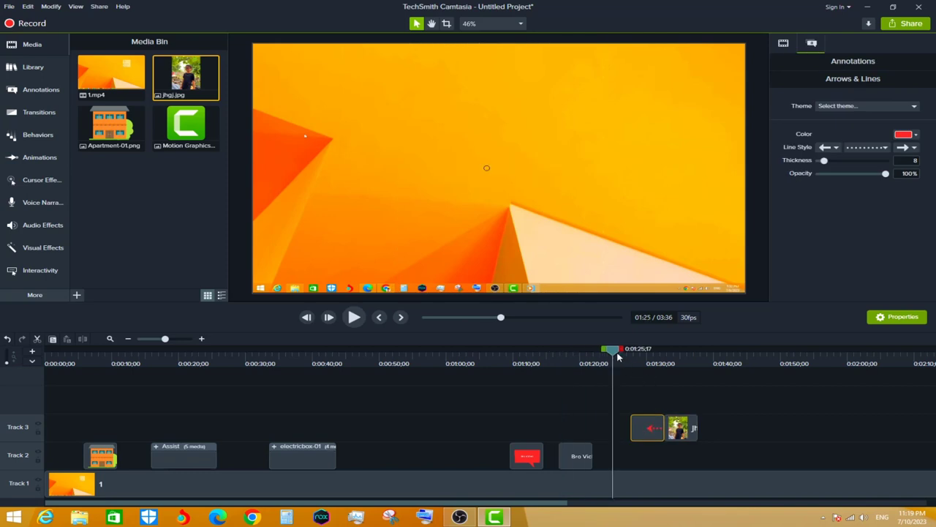
pyautogui.click(625, 358)
pyautogui.press('space')
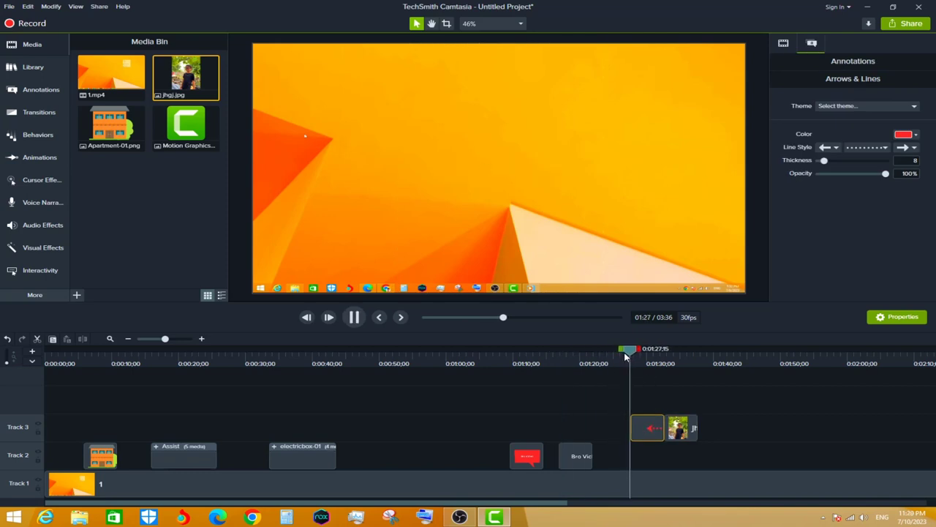
pyautogui.press('space')
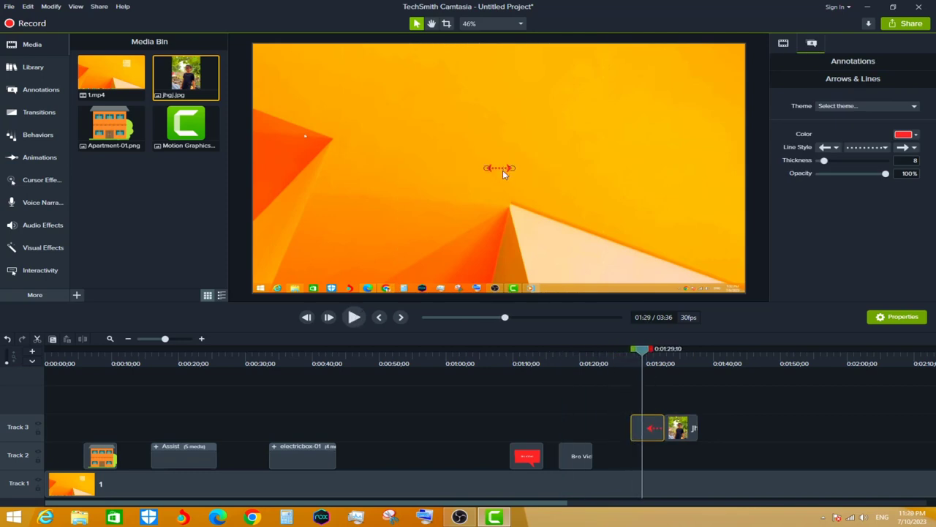
# Lengthen the arrow toward the upper left, raise its end point, and preview it
pyautogui.moveTo(489, 166); pyautogui.dragTo(348, 109)
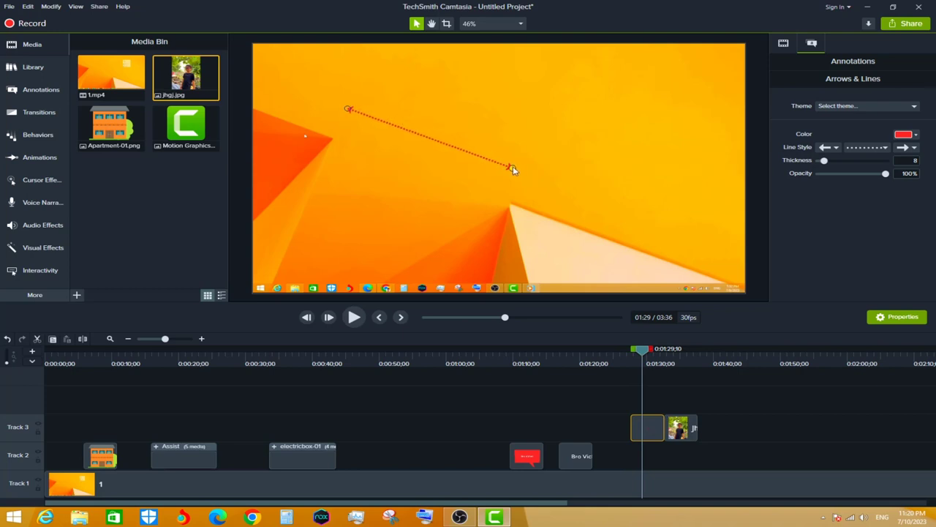
pyautogui.moveTo(513, 169); pyautogui.dragTo(528, 134)
pyautogui.press('space')
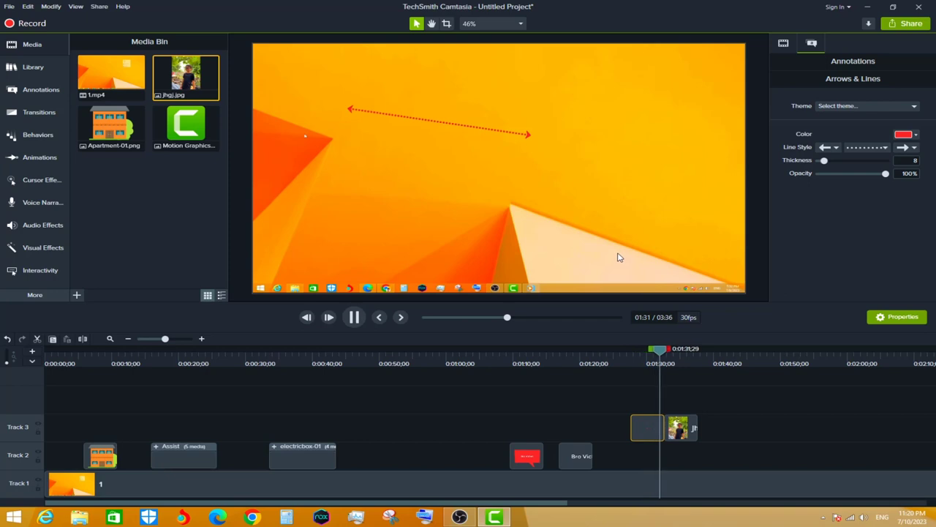
pyautogui.press('space')
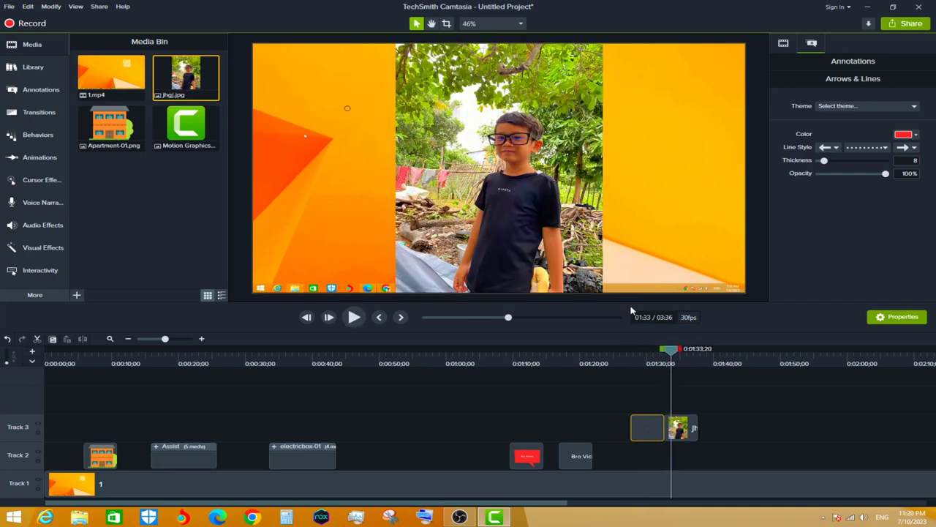
# Move the arrow clip to a new track above the photo and reposition it across the boy's body
pyautogui.click(695, 432)
pyautogui.moveTo(647, 428); pyautogui.dragTo(670, 397)
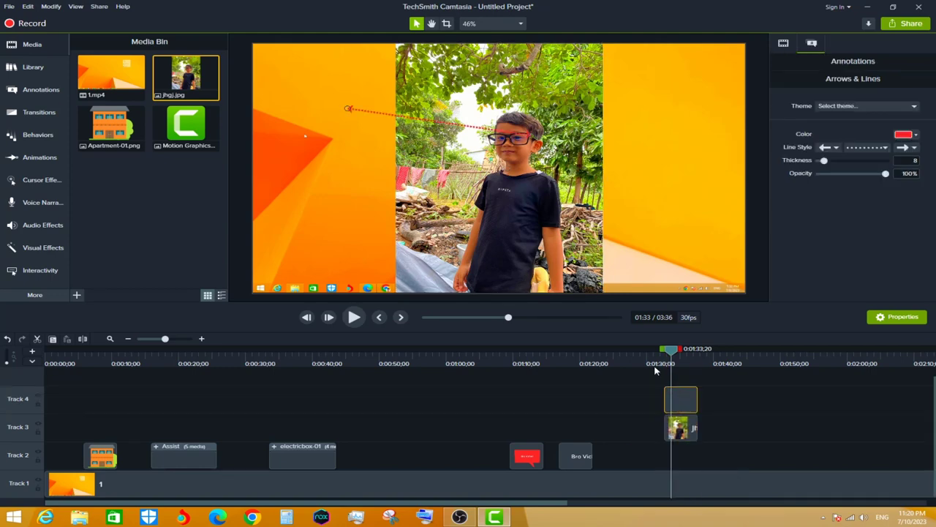
pyautogui.click(656, 363)
pyautogui.press('space')
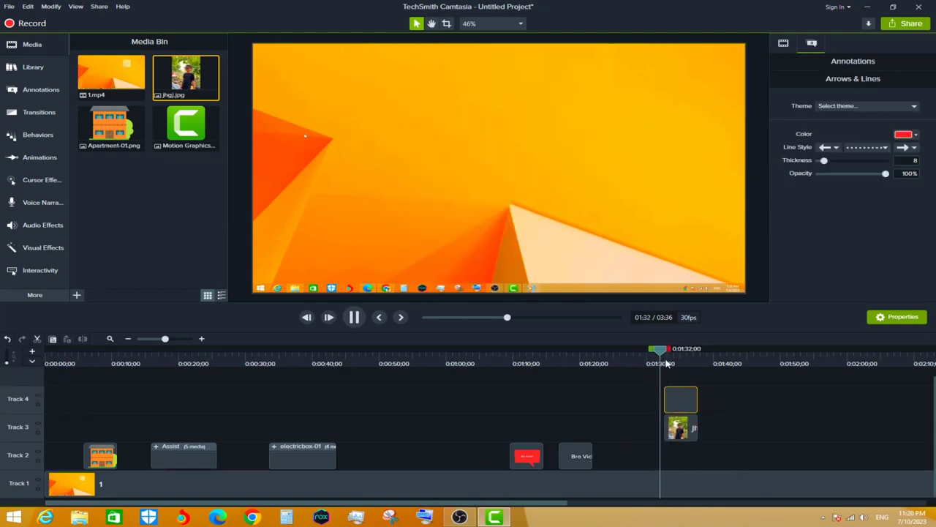
pyautogui.press('space')
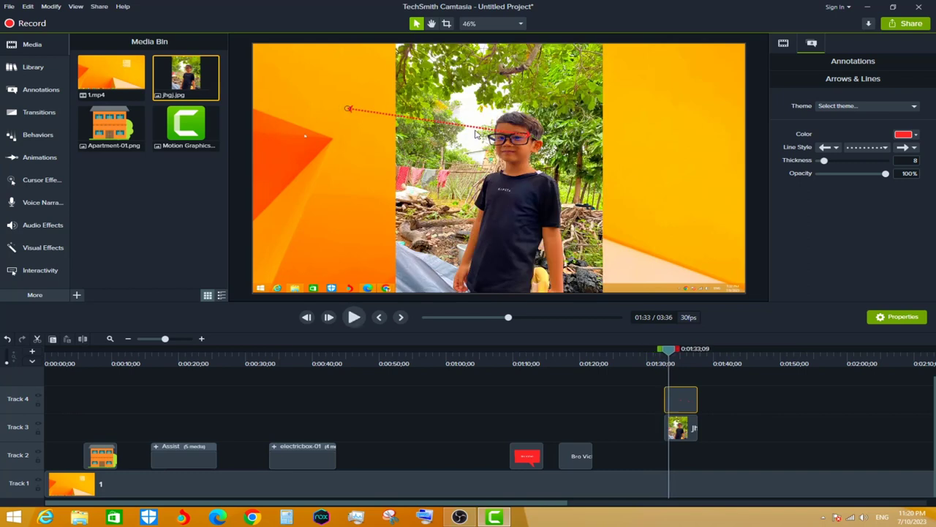
pyautogui.moveTo(475, 134)
pyautogui.mouseDown()
pyautogui.moveTo(420, 158)
pyautogui.moveTo(543, 263)
pyautogui.mouseUp()
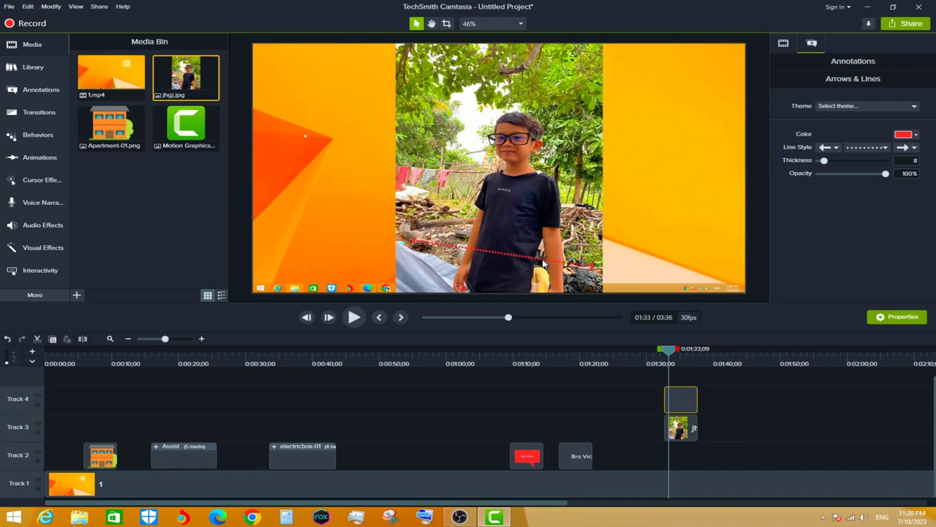
# Preview the arrow over the photo, delete it, and switch Annotations to the Shapes category
pyautogui.press('space')
pyautogui.press('space')
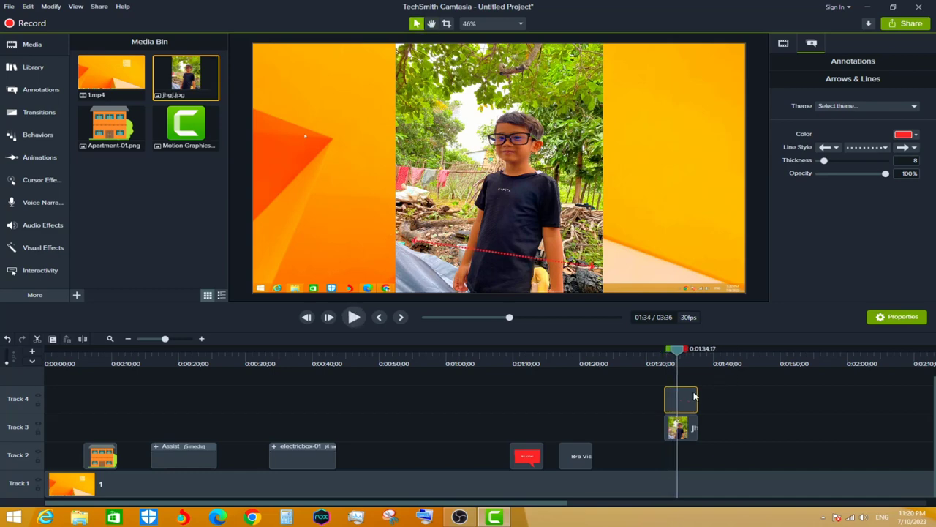
pyautogui.press('Delete')
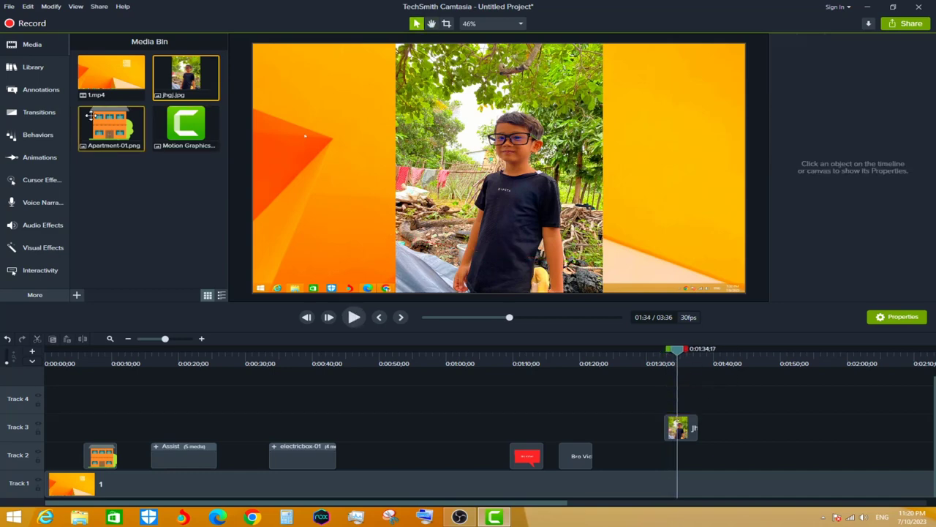
pyautogui.click(22, 67)
pyautogui.click(50, 90)
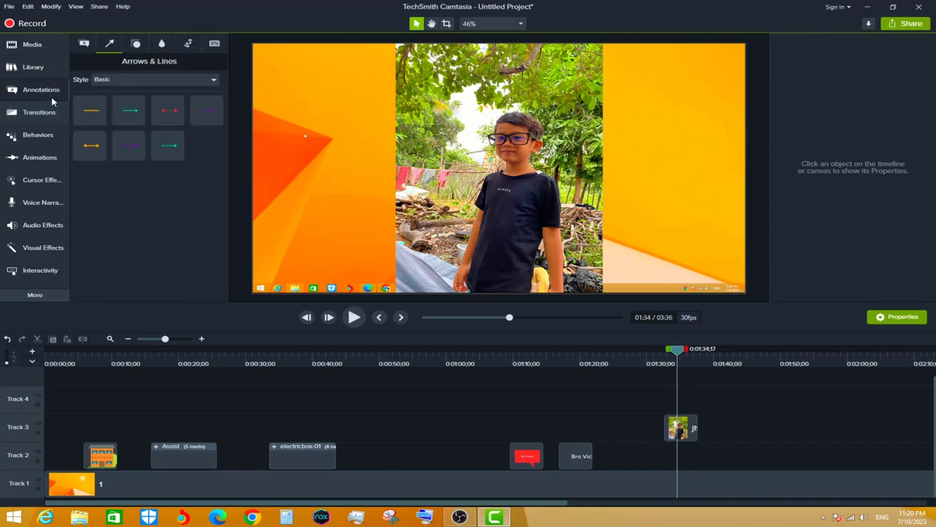
pyautogui.click(136, 45)
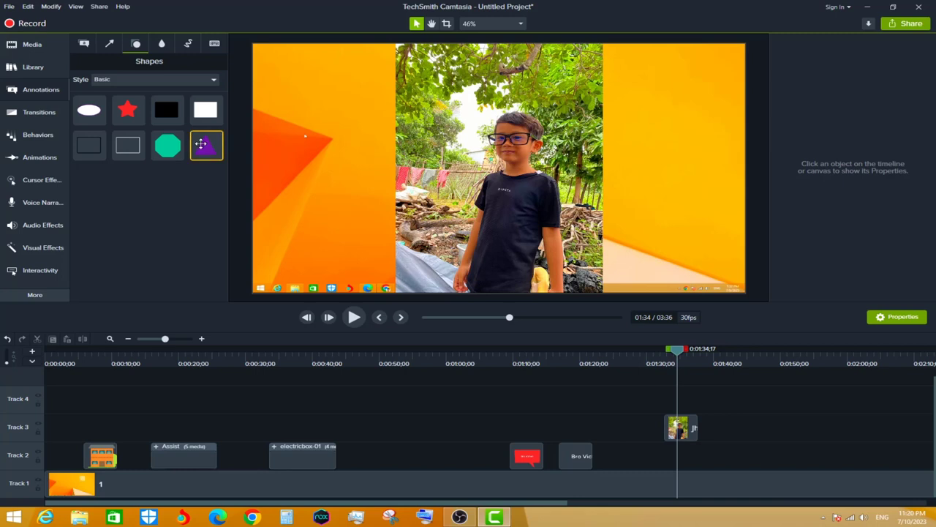
# Add a purple triangle over the photo, resize it, and place it beside the boy's head
pyautogui.moveTo(203, 145); pyautogui.dragTo(667, 404)
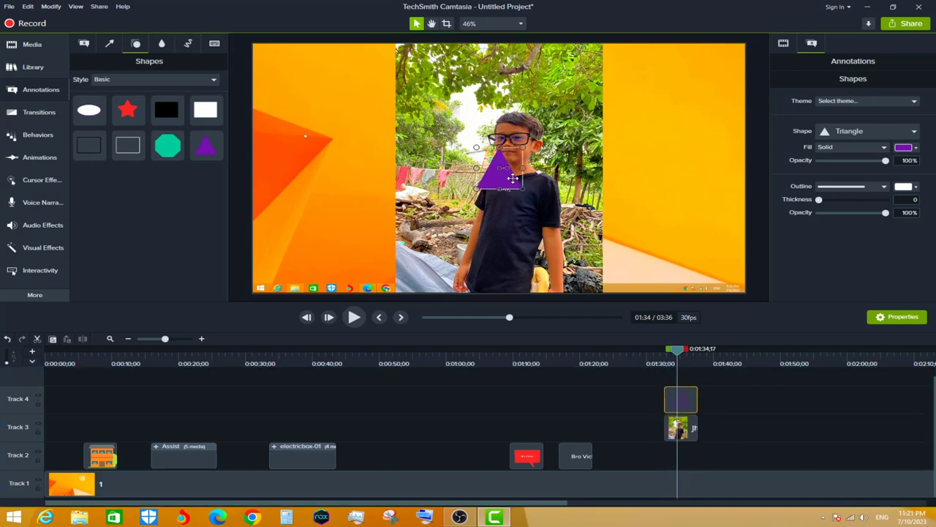
pyautogui.moveTo(522, 189); pyautogui.dragTo(606, 234)
pyautogui.moveTo(556, 212); pyautogui.dragTo(441, 123)
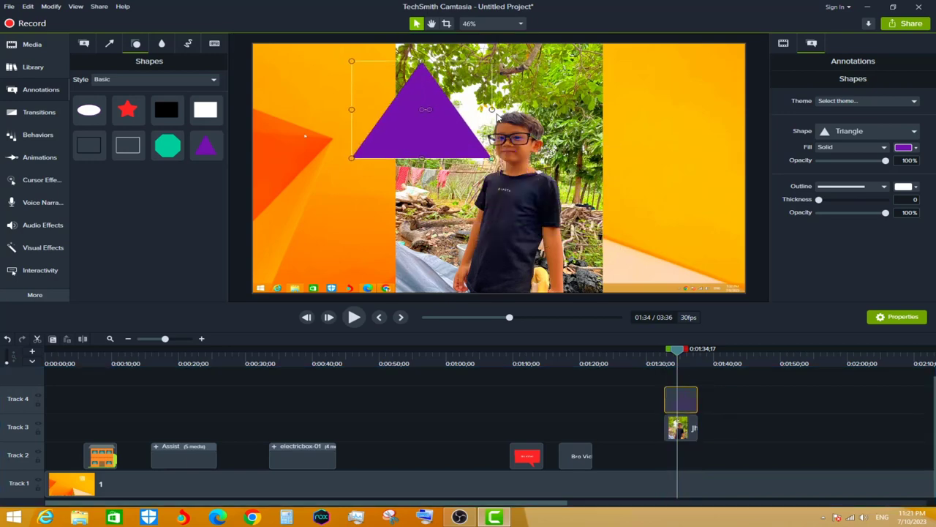
pyautogui.moveTo(494, 109); pyautogui.dragTo(465, 109)
# Add an enlarged red star at the upper right and preview the shapes from 01:31
pyautogui.moveTo(128, 109)
pyautogui.mouseDown()
pyautogui.moveTo(578, 88)
pyautogui.moveTo(681, 165)
pyautogui.mouseUp()
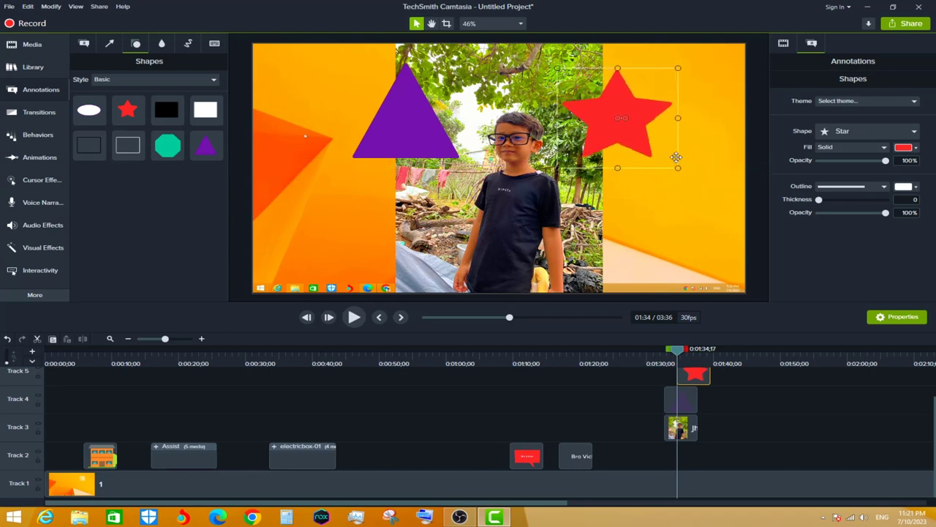
pyautogui.moveTo(409, 121); pyautogui.dragTo(399, 113)
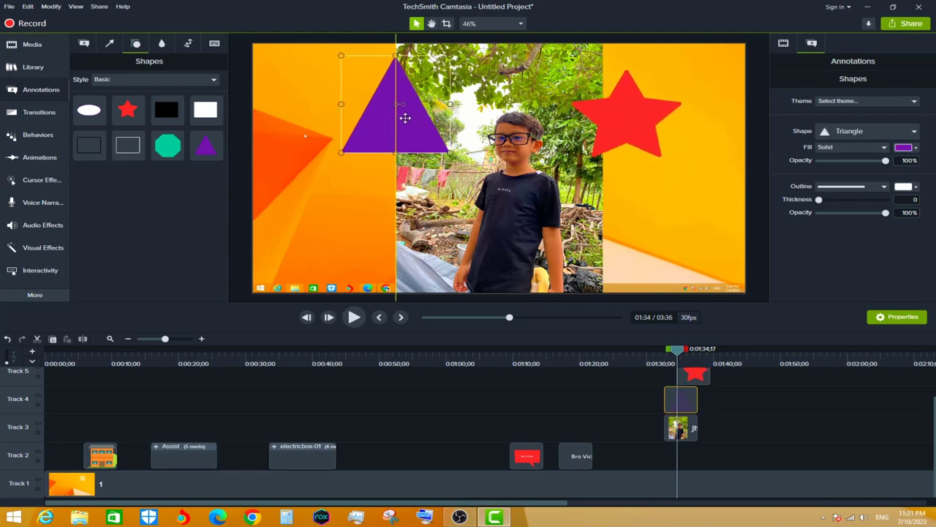
pyautogui.click(694, 375)
pyautogui.click(655, 357)
pyautogui.press('space')
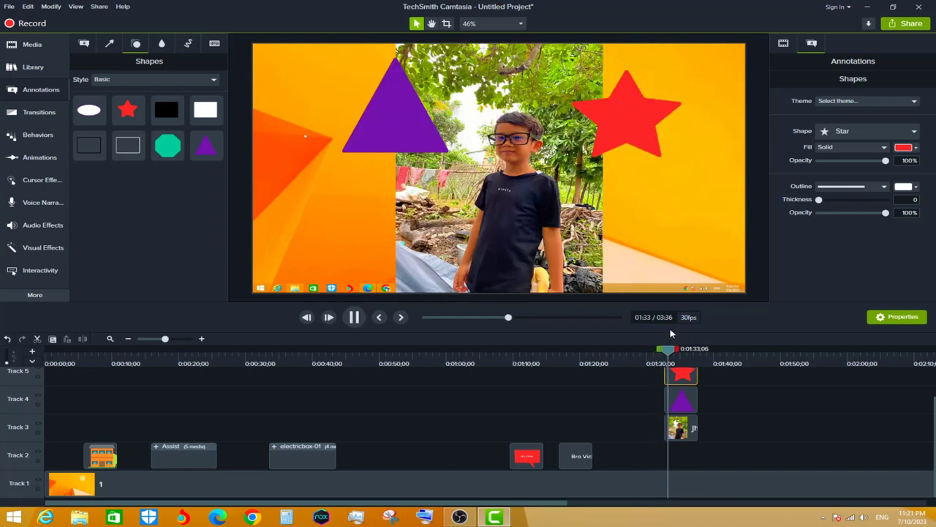
pyautogui.press('space')
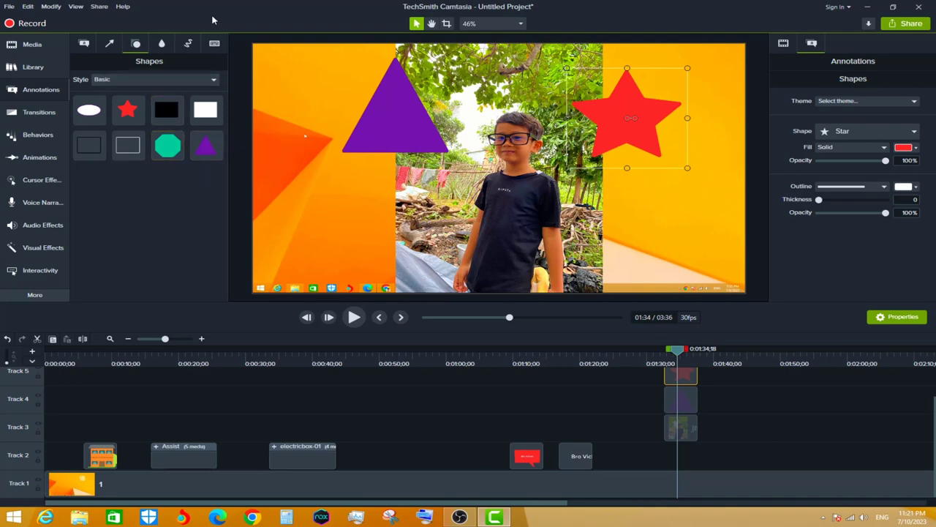
# Add a Blur annotation from Blur & Highlight onto Track 3 and preview it
pyautogui.click(162, 45)
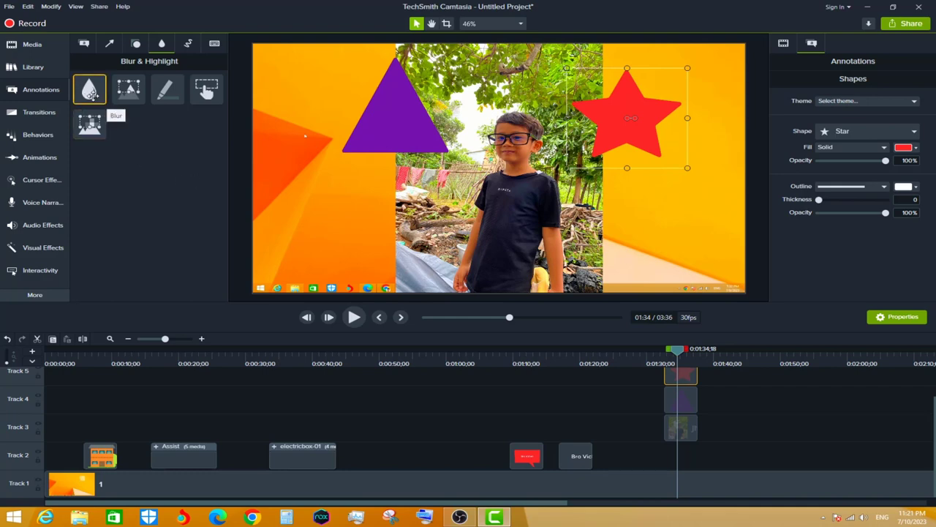
pyautogui.moveTo(89, 89); pyautogui.dragTo(719, 427)
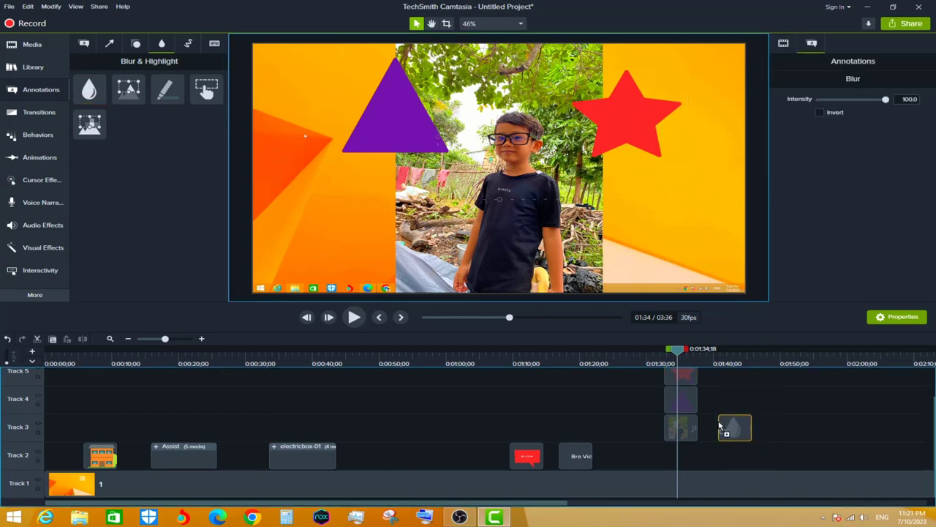
pyautogui.moveTo(719, 427); pyautogui.dragTo(729, 424)
pyautogui.moveTo(708, 363); pyautogui.dragTo(714, 364)
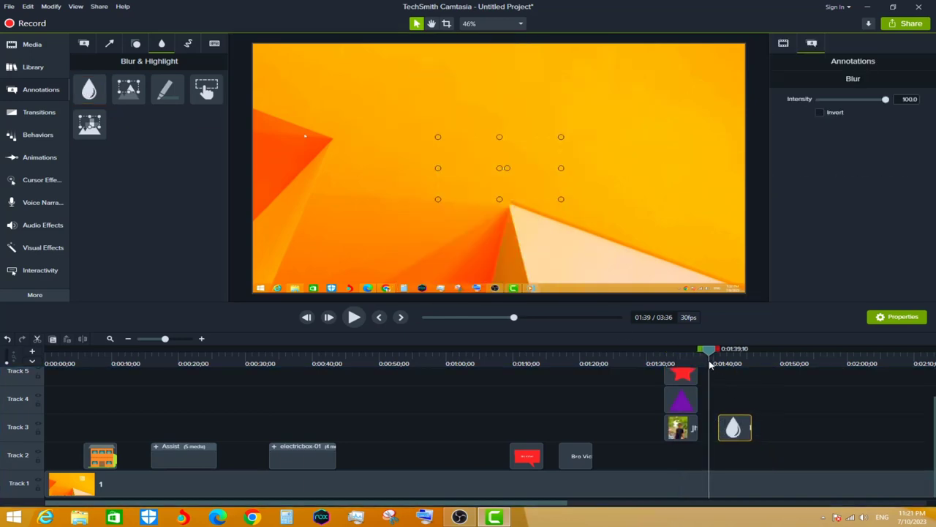
pyautogui.press('space')
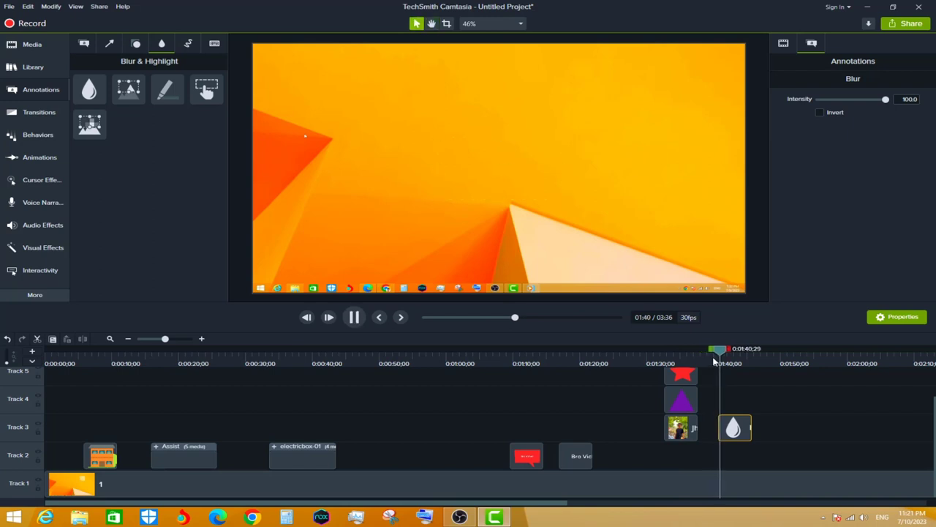
pyautogui.press('space')
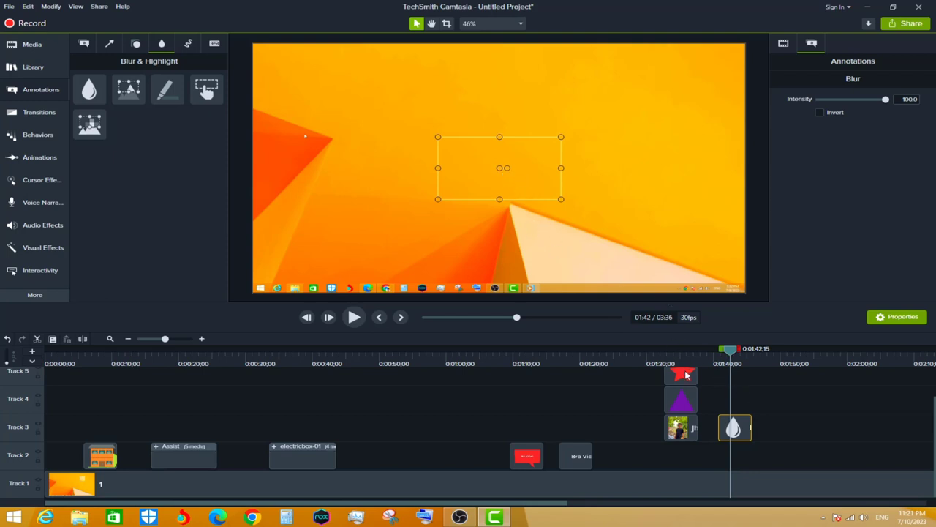
# Delete the triangle and star clips and move the blur clip onto Track 4 above the photo
pyautogui.click(689, 401)
pyautogui.press('Delete')
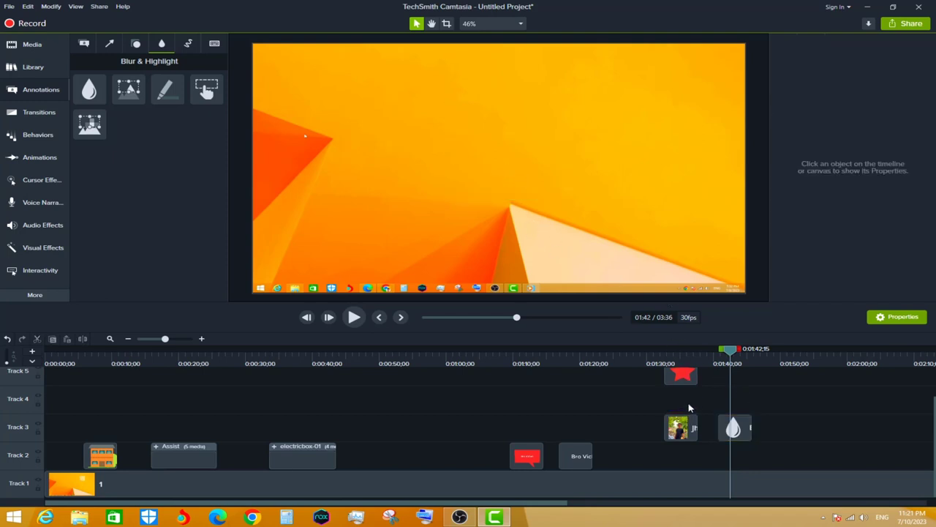
pyautogui.click(684, 377)
pyautogui.press('Delete')
pyautogui.click(733, 417)
pyautogui.moveTo(732, 417); pyautogui.dragTo(682, 387)
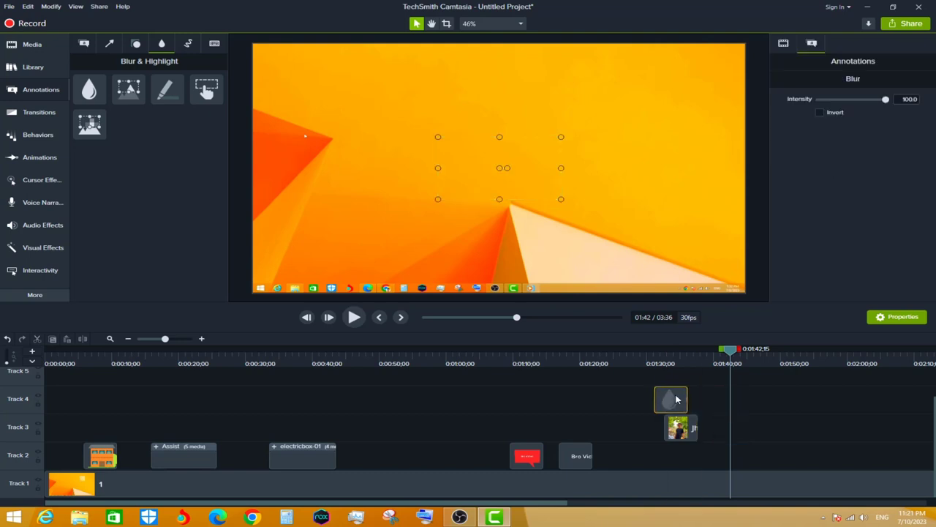
# Move the blur down over the boy's torso, enlarge and centre it, and adjust its Scale
pyautogui.click(674, 363)
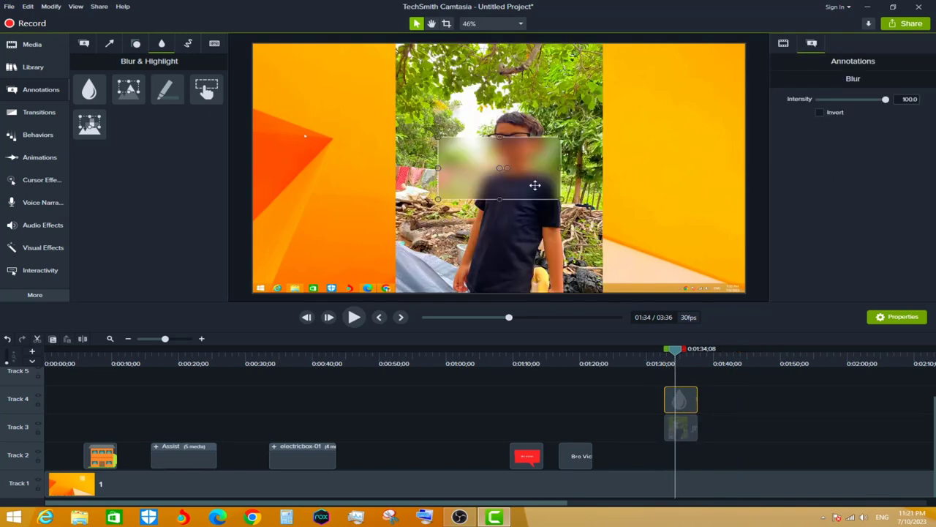
pyautogui.moveTo(528, 169); pyautogui.dragTo(528, 247)
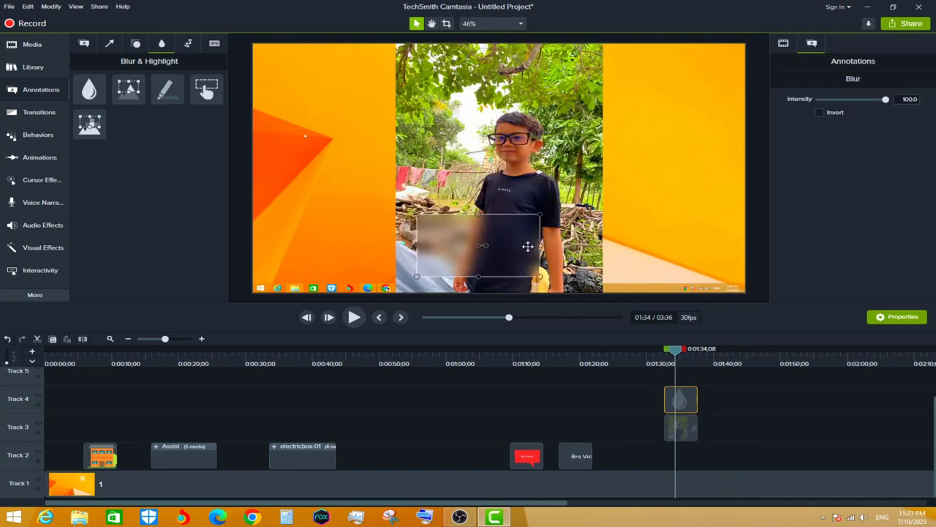
pyautogui.moveTo(539, 214)
pyautogui.mouseDown()
pyautogui.moveTo(602, 203)
pyautogui.moveTo(561, 227)
pyautogui.mouseUp()
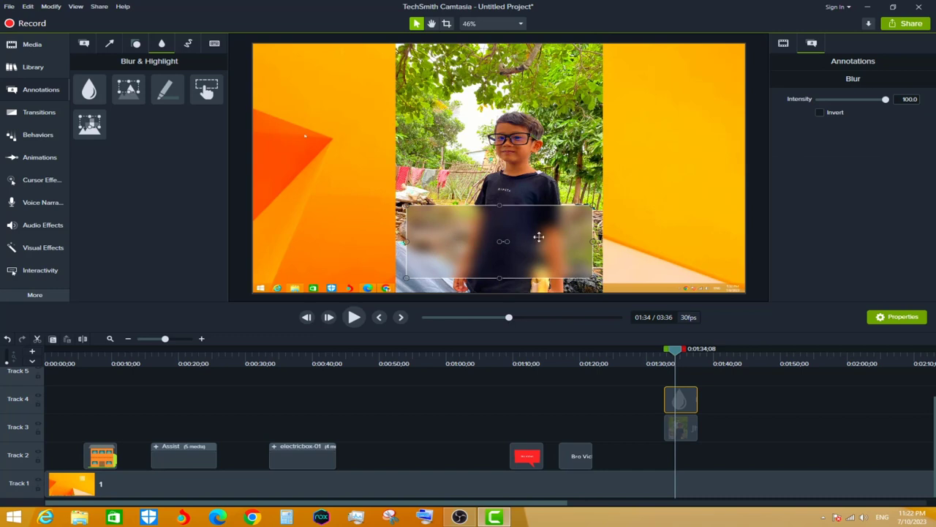
pyautogui.click(790, 49)
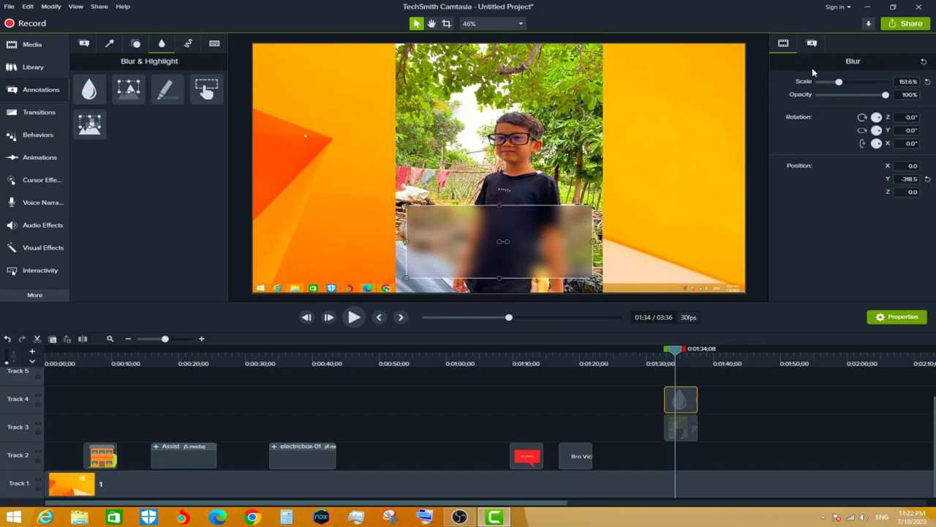
pyautogui.moveTo(839, 82)
pyautogui.mouseDown()
pyautogui.moveTo(863, 103)
pyautogui.moveTo(894, 105)
pyautogui.mouseUp()
# Replace the blur with a Spotlight clip on Track 4 over the photo and preview from 01:32
pyautogui.moveTo(129, 88); pyautogui.dragTo(746, 399)
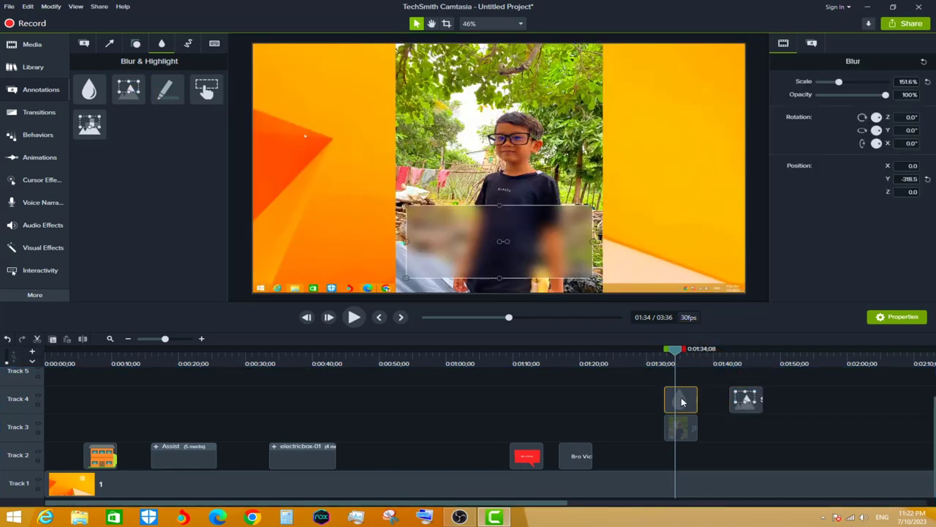
pyautogui.press('Delete')
pyautogui.moveTo(746, 399); pyautogui.dragTo(677, 402)
pyautogui.moveTo(673, 350); pyautogui.dragTo(658, 351)
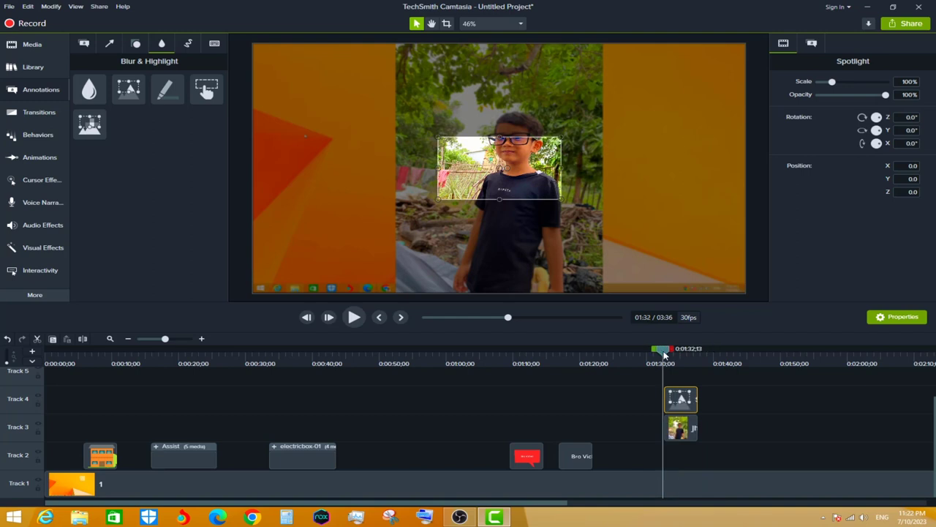
pyautogui.press('space')
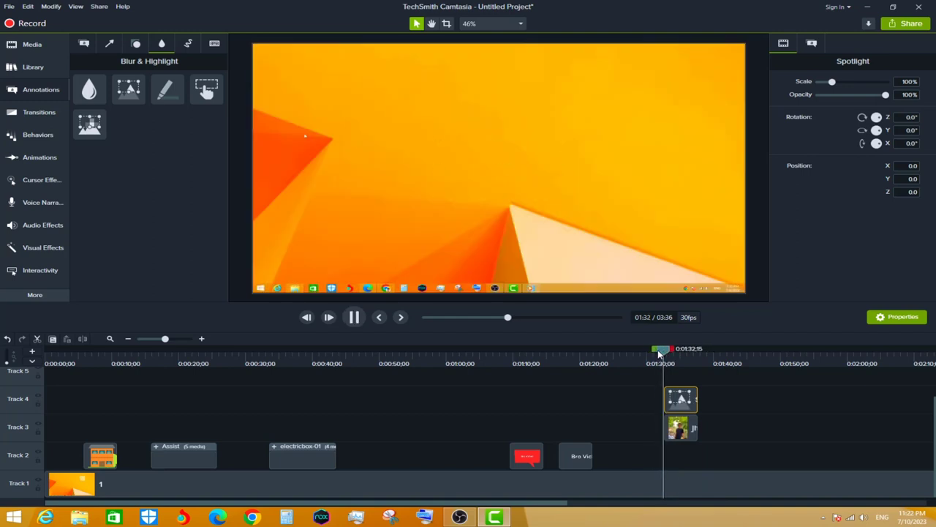
# Enlarge the spotlight to about 186%, centre it over the lower photo, and add a Highlight annotation
pyautogui.click(522, 204)
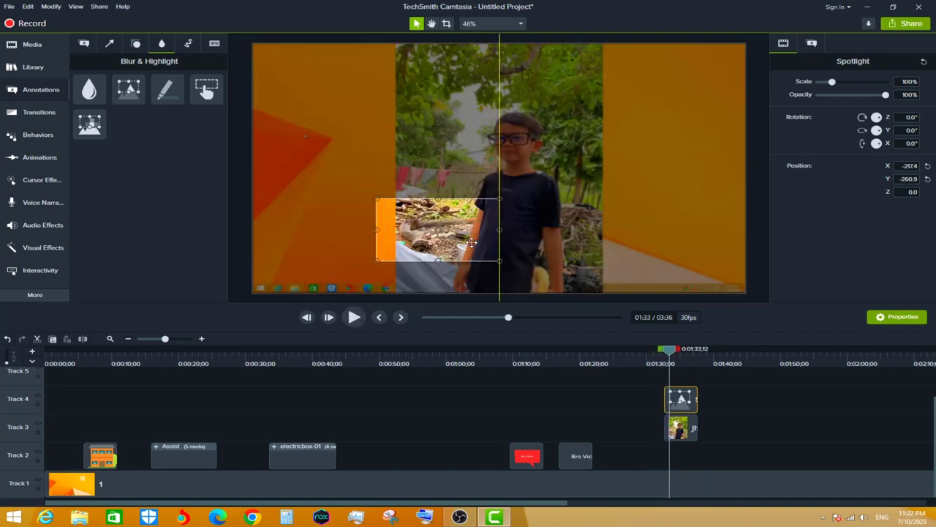
pyautogui.moveTo(521, 204); pyautogui.dragTo(488, 254)
pyautogui.click(510, 216)
pyautogui.click(509, 217)
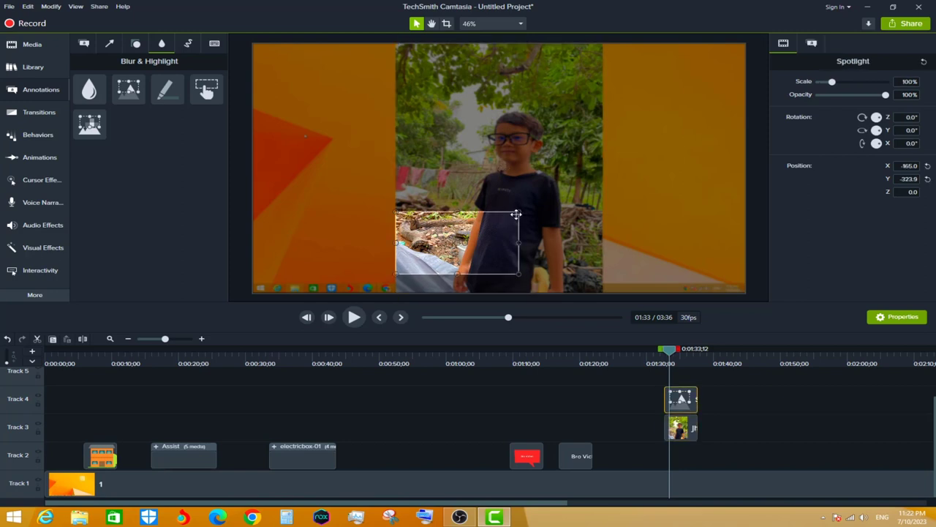
pyautogui.moveTo(517, 210); pyautogui.dragTo(624, 184)
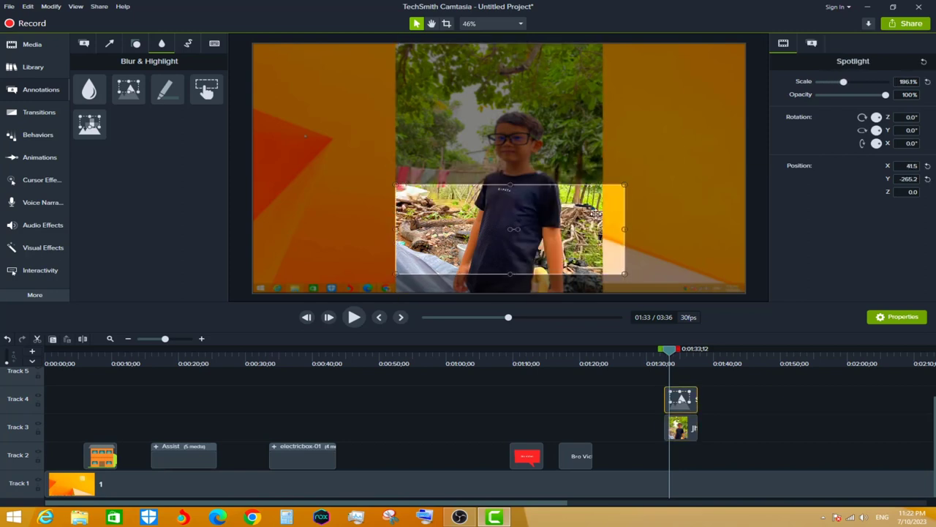
pyautogui.moveTo(594, 214); pyautogui.dragTo(584, 216)
pyautogui.press('space')
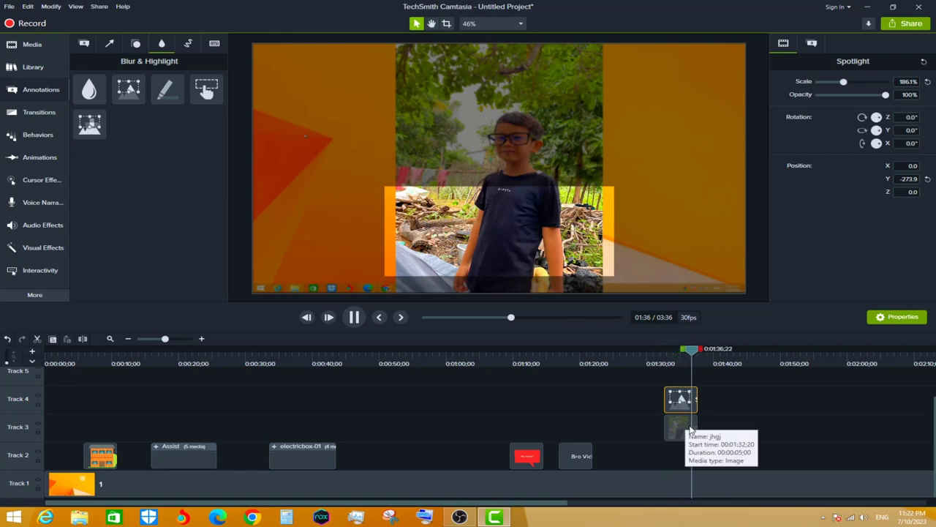
pyautogui.press('space')
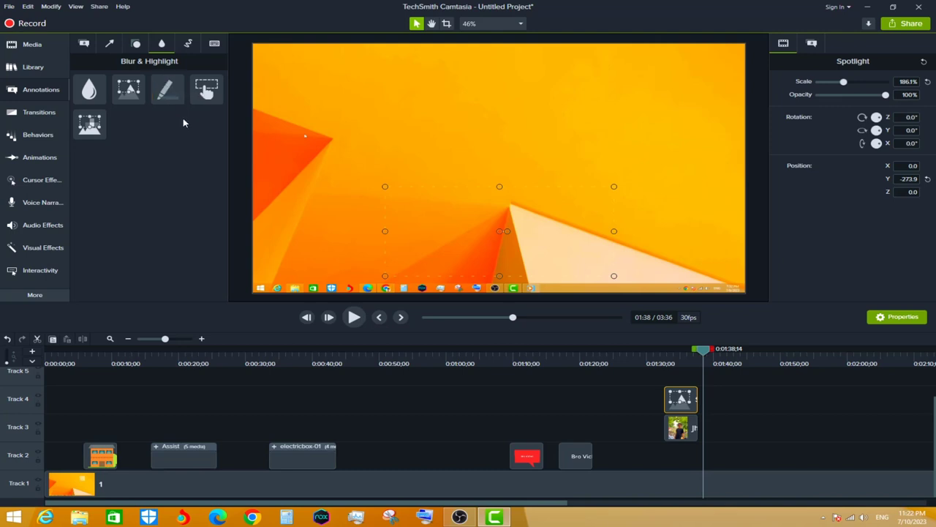
pyautogui.moveTo(168, 90)
pyautogui.mouseDown()
pyautogui.moveTo(713, 452)
pyautogui.moveTo(717, 399)
pyautogui.moveTo(679, 399)
pyautogui.mouseUp()
# Delete the Spotlight clip and move the highlight box up over the boy's head
pyautogui.click(679, 400)
pyautogui.press('Delete')
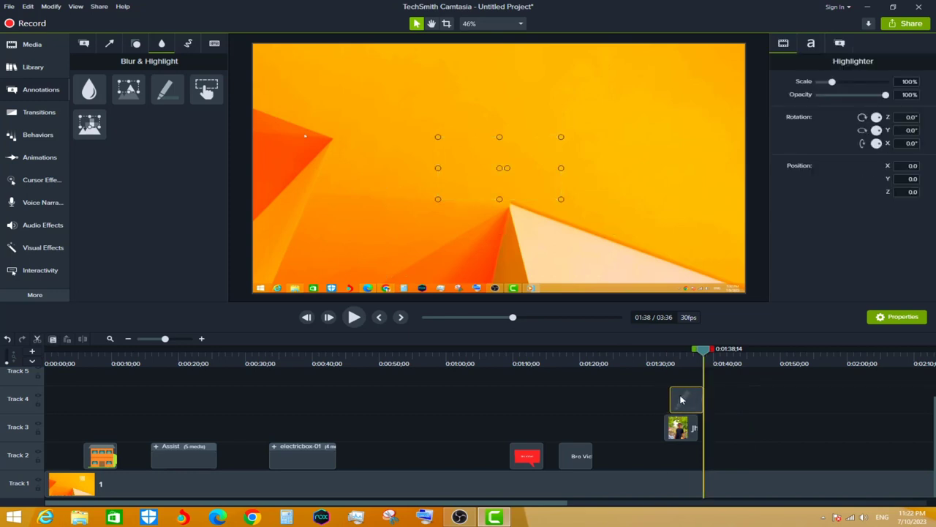
pyautogui.click(664, 364)
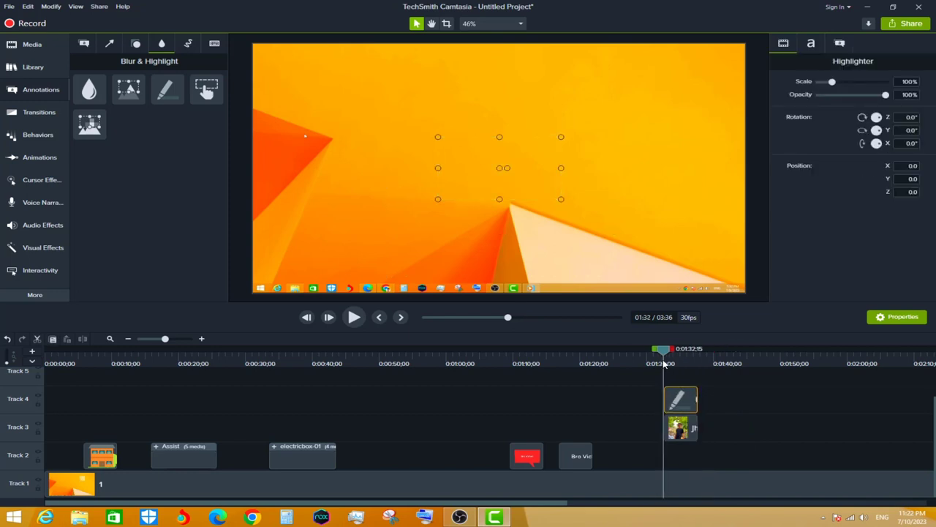
pyautogui.click(806, 43)
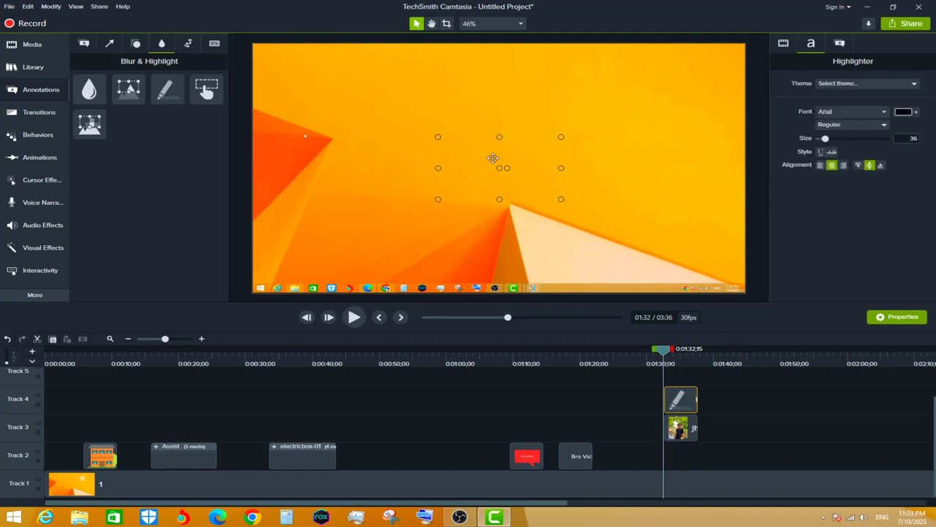
pyautogui.click(504, 158)
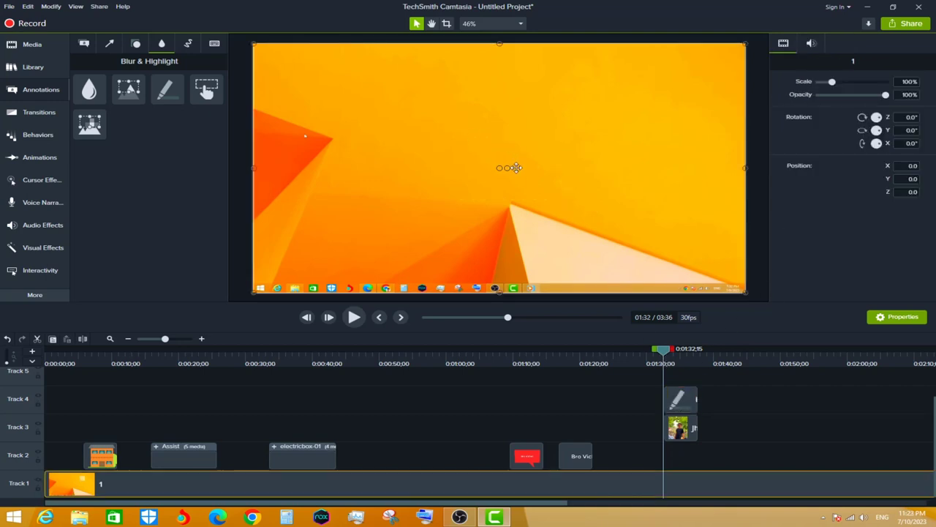
pyautogui.click(685, 403)
pyautogui.click(674, 363)
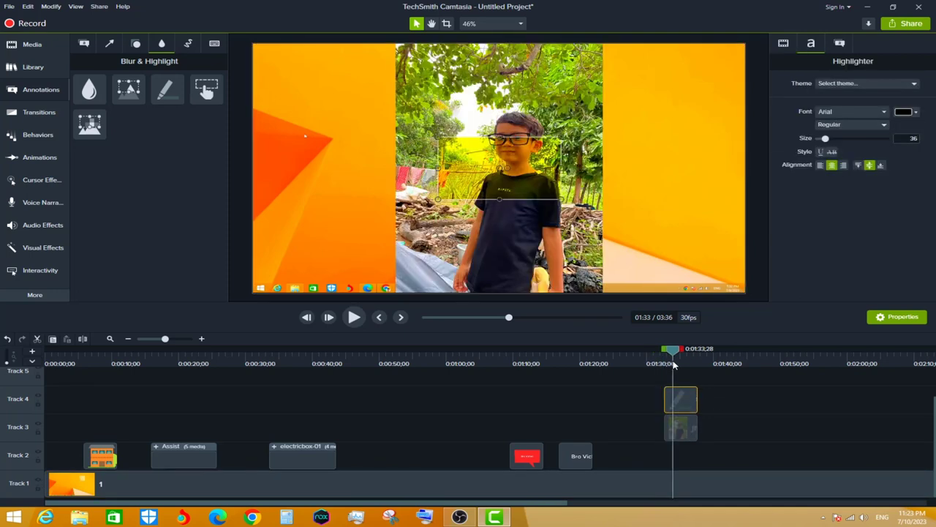
pyautogui.moveTo(513, 175)
pyautogui.mouseDown()
pyautogui.moveTo(542, 135)
pyautogui.moveTo(607, 253)
pyautogui.moveTo(590, 215)
pyautogui.moveTo(523, 150)
pyautogui.mouseUp()
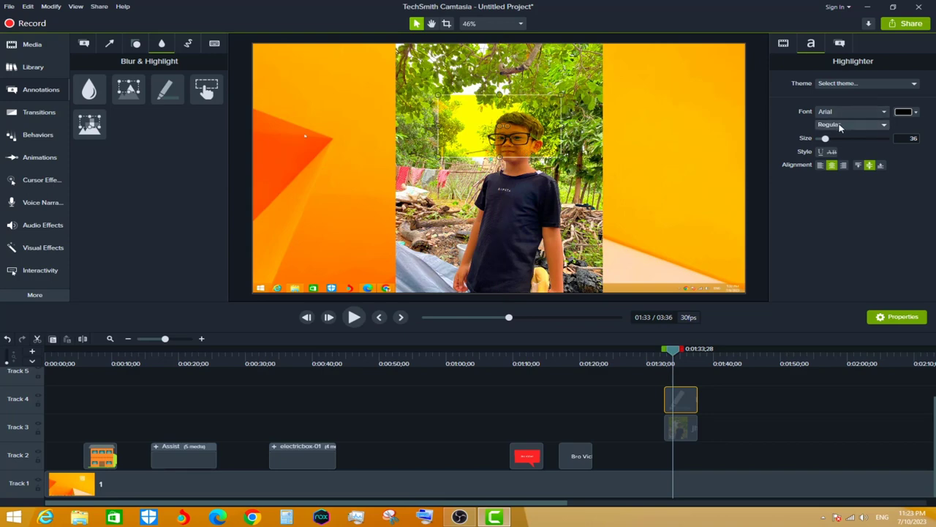
# Set the highlight's font to ALGERIAN and type the label UYTUYTUYTJGJ
pyautogui.click(840, 125)
pyautogui.click(840, 128)
pyautogui.click(839, 114)
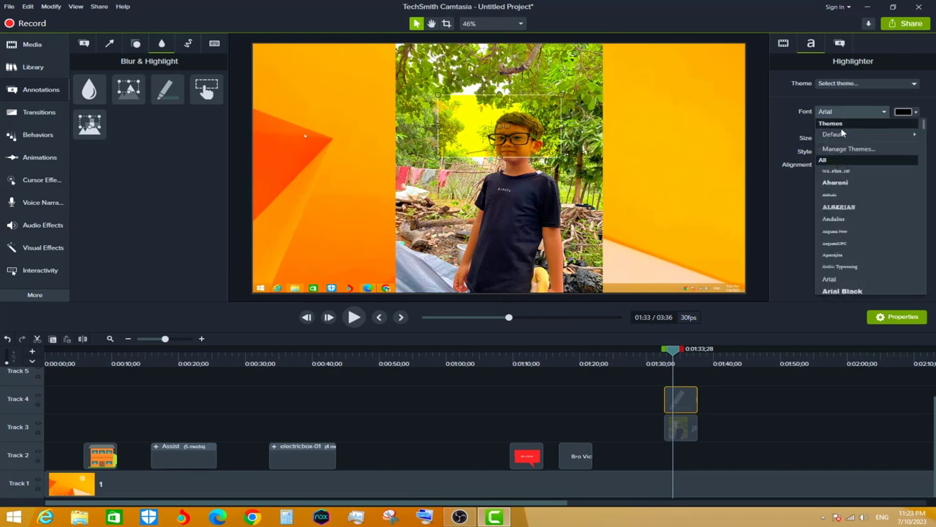
pyautogui.click(848, 207)
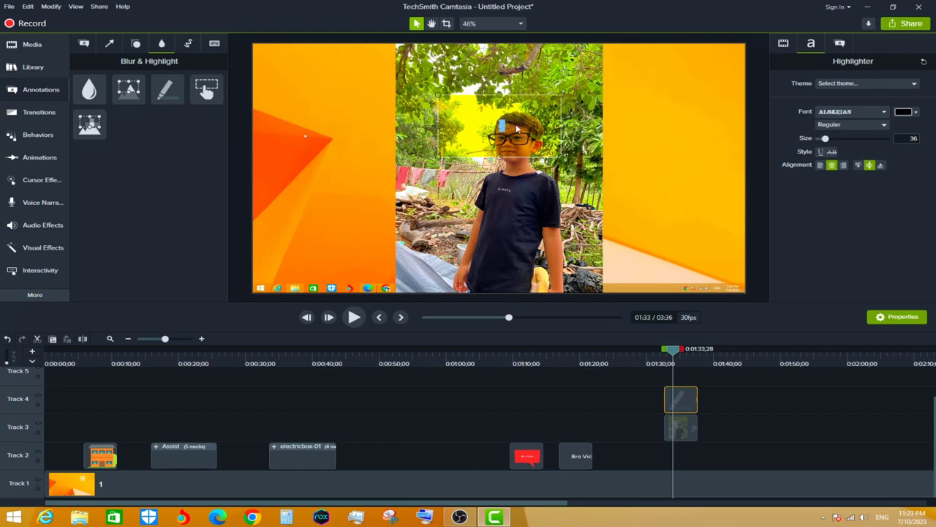
pyautogui.write('UYTUYTUYTJGJ')
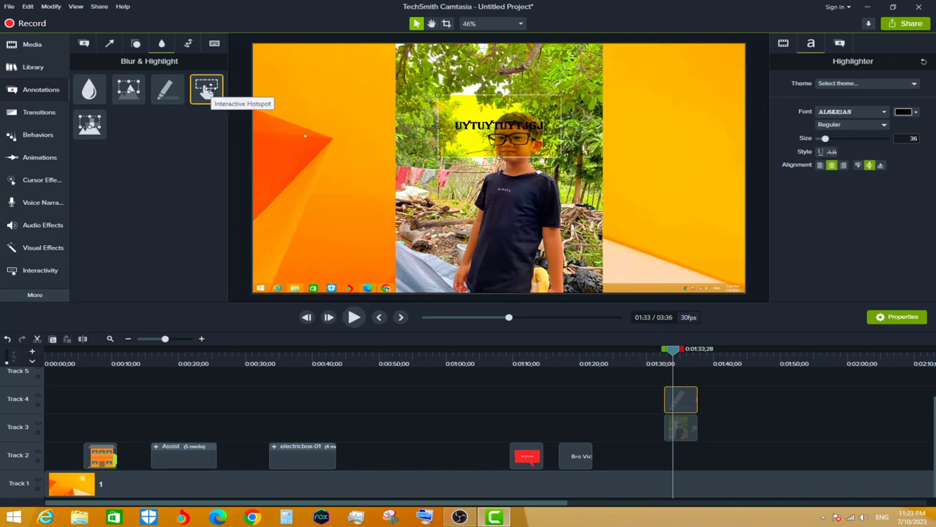
# Delete the Highlight callout and place an Interactive Hotspot on Track 4 under the playhead
pyautogui.moveTo(206, 88); pyautogui.dragTo(750, 427)
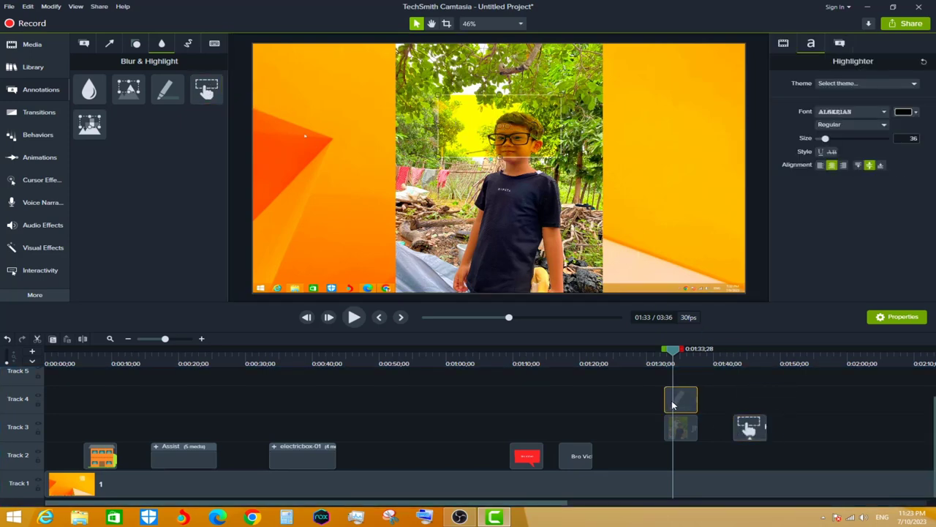
pyautogui.press('Delete')
pyautogui.moveTo(737, 425); pyautogui.dragTo(667, 401)
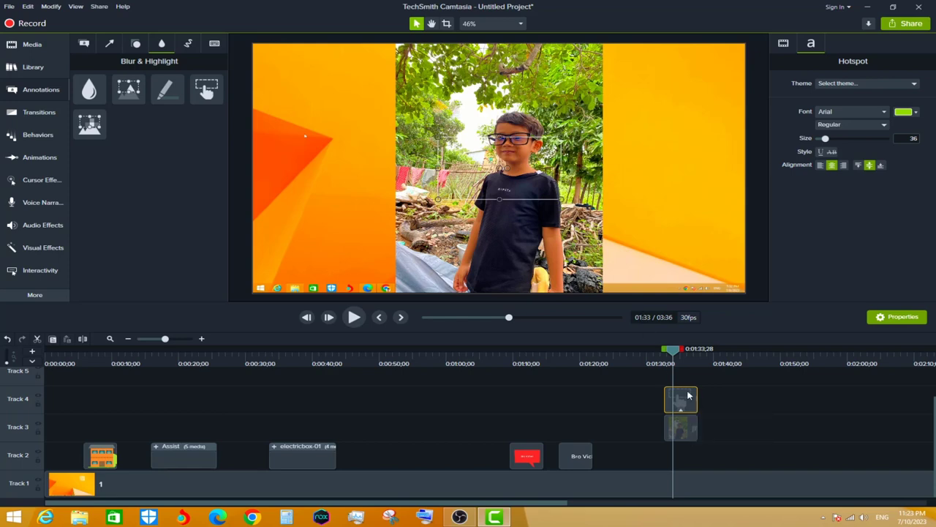
# Stretch the hotspot across the boy's torso, review its Hotspot properties, then deselect it
pyautogui.moveTo(540, 187)
pyautogui.mouseDown()
pyautogui.moveTo(510, 253)
pyautogui.moveTo(604, 235)
pyautogui.mouseUp()
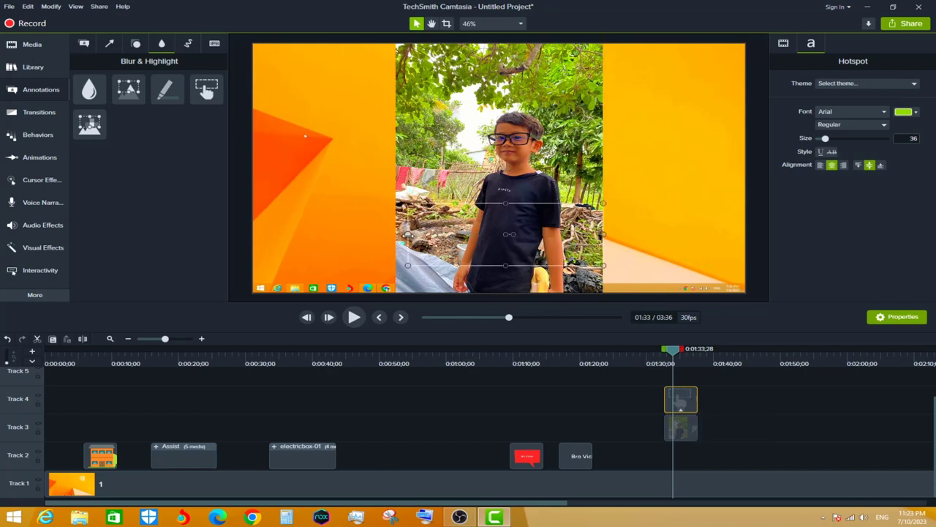
pyautogui.moveTo(407, 235); pyautogui.dragTo(364, 234)
pyautogui.moveTo(603, 234); pyautogui.dragTo(657, 234)
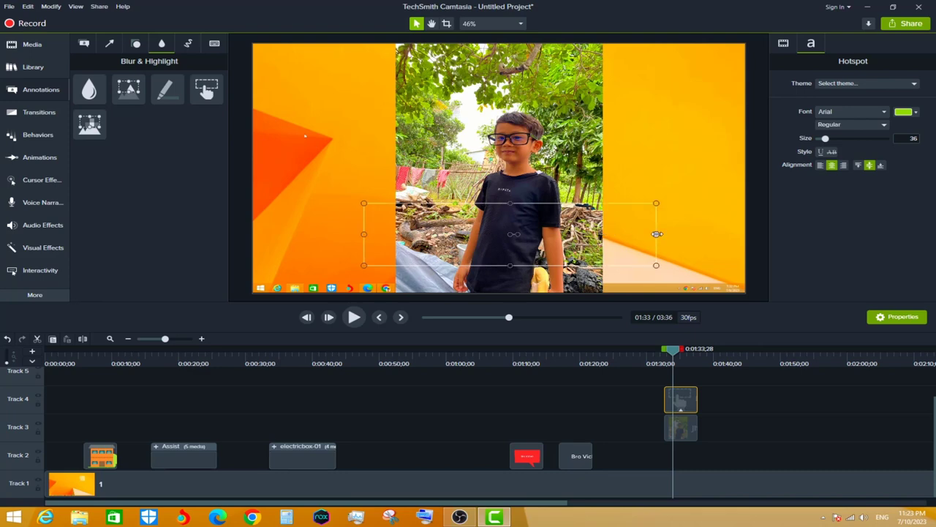
pyautogui.click(784, 44)
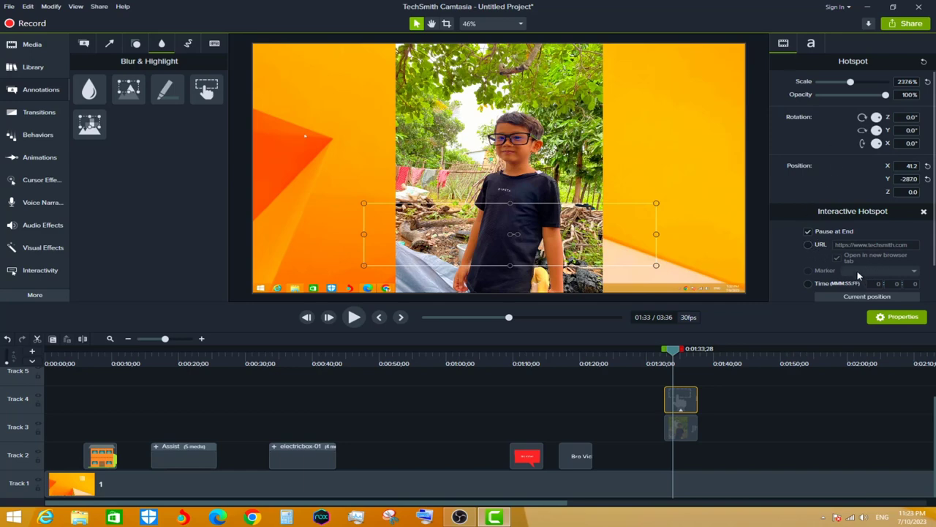
pyautogui.scroll(-2, 860, 275)
pyautogui.scroll(2, 857, 253)
pyautogui.moveTo(589, 258)
pyautogui.mouseDown()
pyautogui.moveTo(575, 257)
pyautogui.moveTo(604, 261)
pyautogui.mouseUp()
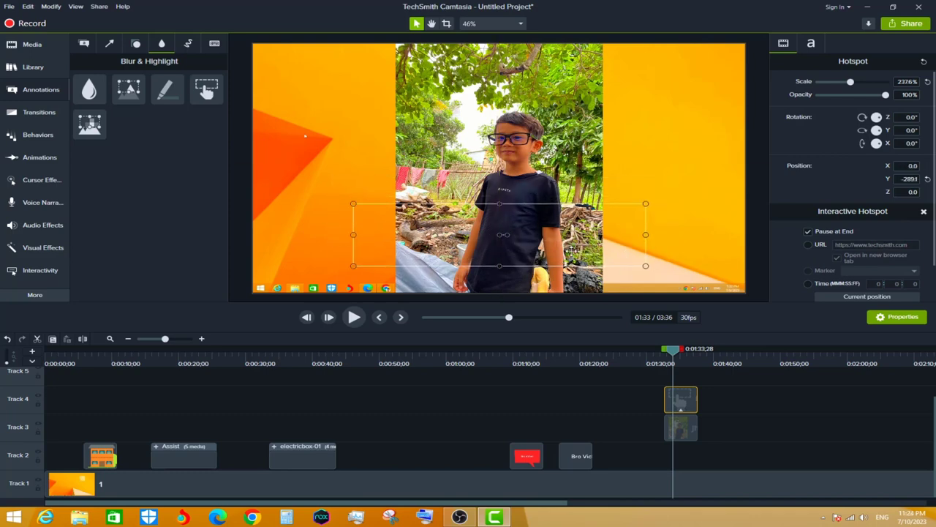
pyautogui.click(586, 257)
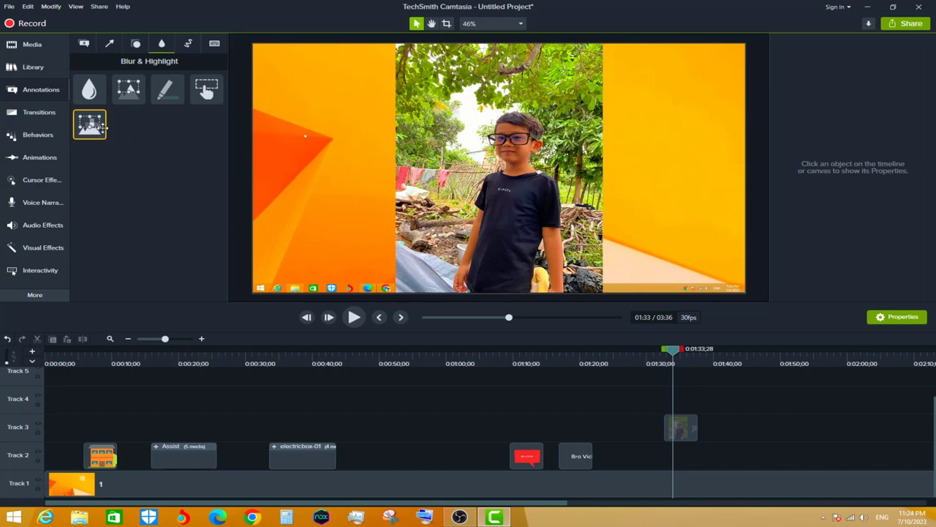
# Add a Pixelate box on Track 4 and resize it over the lower part of the photo
pyautogui.moveTo(104, 126); pyautogui.dragTo(670, 404)
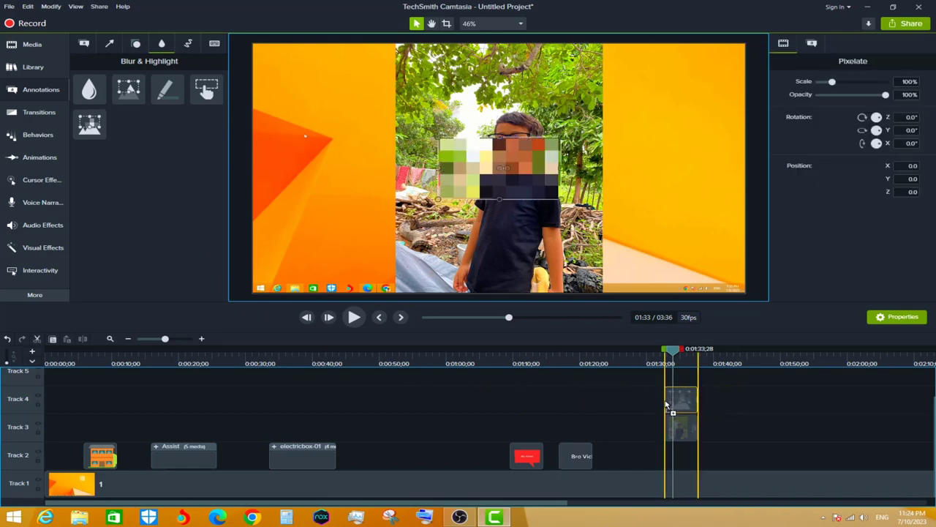
pyautogui.moveTo(538, 180)
pyautogui.mouseDown()
pyautogui.moveTo(496, 256)
pyautogui.moveTo(603, 246)
pyautogui.mouseUp()
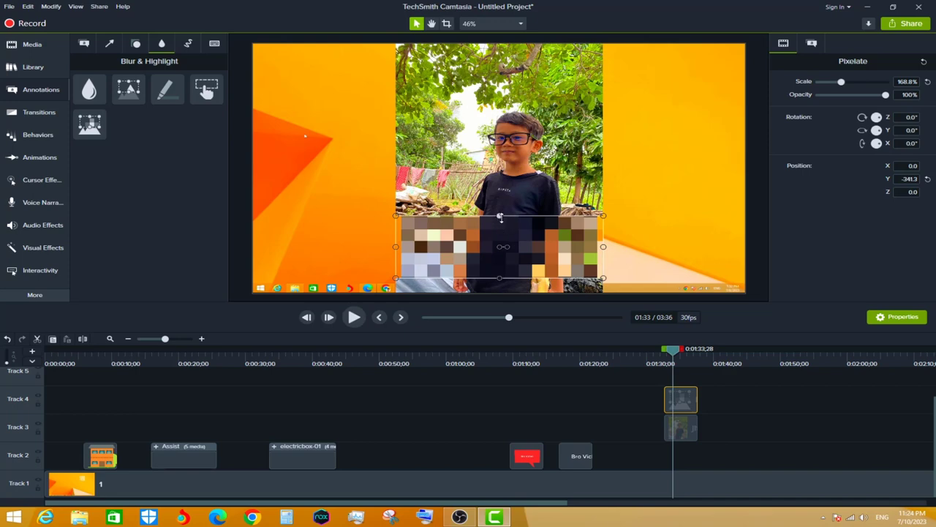
pyautogui.moveTo(501, 214)
pyautogui.mouseDown()
pyautogui.moveTo(497, 206)
pyautogui.moveTo(553, 203)
pyautogui.moveTo(526, 250)
pyautogui.moveTo(521, 241)
pyautogui.mouseUp()
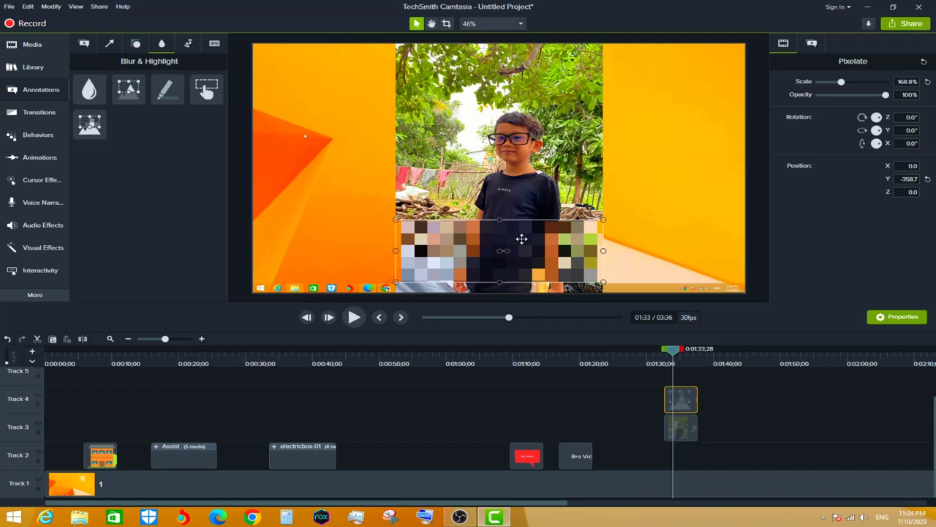
pyautogui.moveTo(500, 219); pyautogui.dragTo(509, 234)
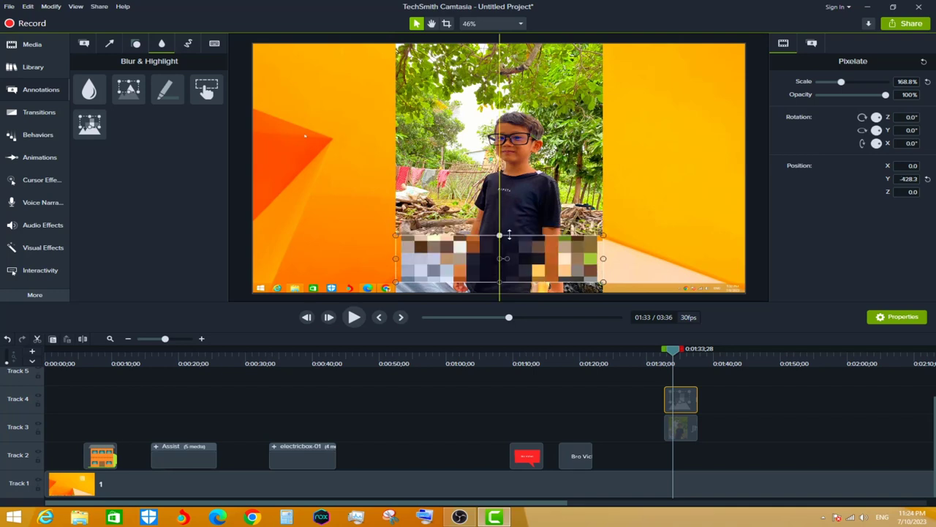
pyautogui.moveTo(562, 250); pyautogui.dragTo(556, 257)
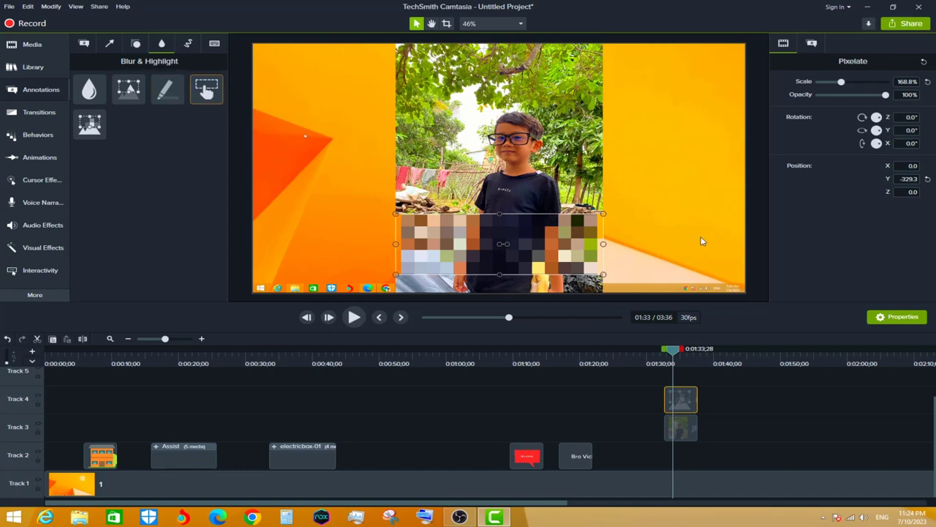
# Delete the Pixelate clip and the photo clip from the timeline
pyautogui.press('Delete')
pyautogui.click(686, 427)
pyautogui.press('Delete')
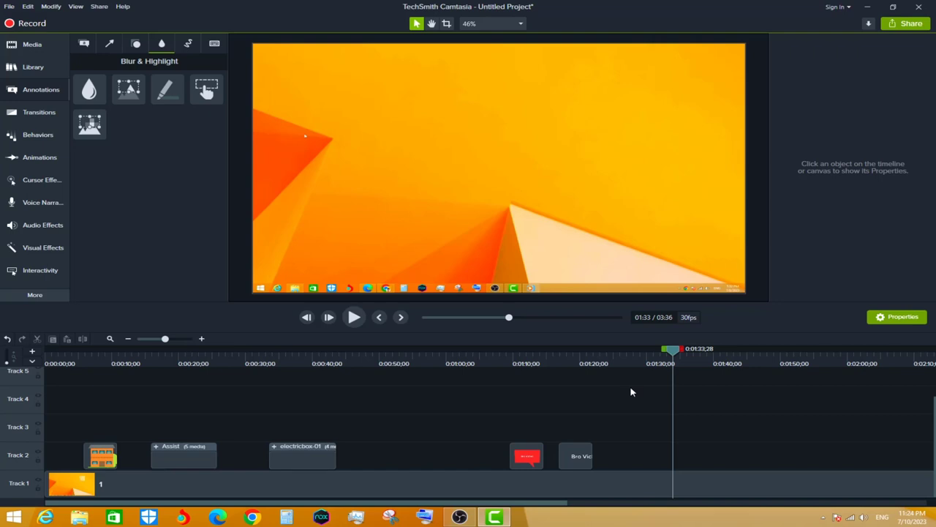
# Put jhgj.jpg back on the timeline, park the playhead on it, and show the Sketch Motion shapes
pyautogui.click(189, 46)
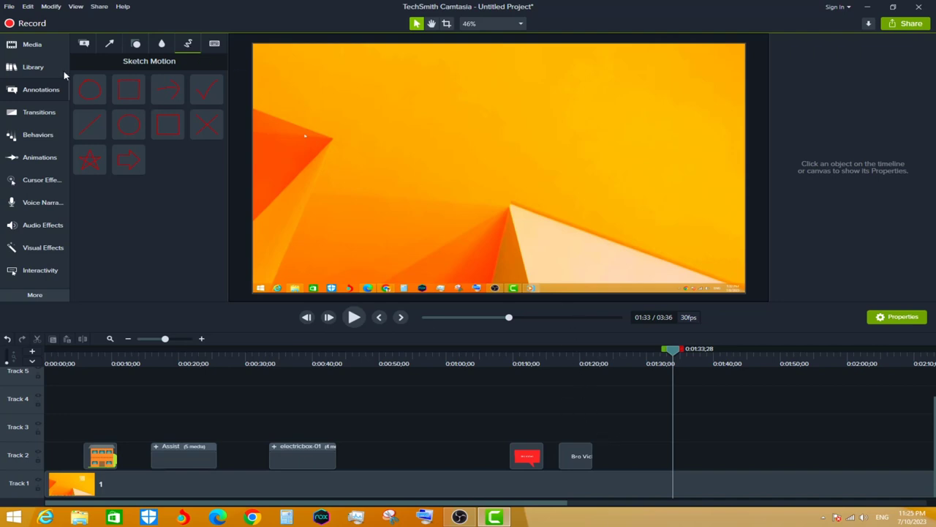
pyautogui.click(32, 44)
pyautogui.moveTo(186, 77)
pyautogui.mouseDown()
pyautogui.moveTo(647, 422)
pyautogui.moveTo(653, 454)
pyautogui.mouseUp()
pyautogui.click(633, 357)
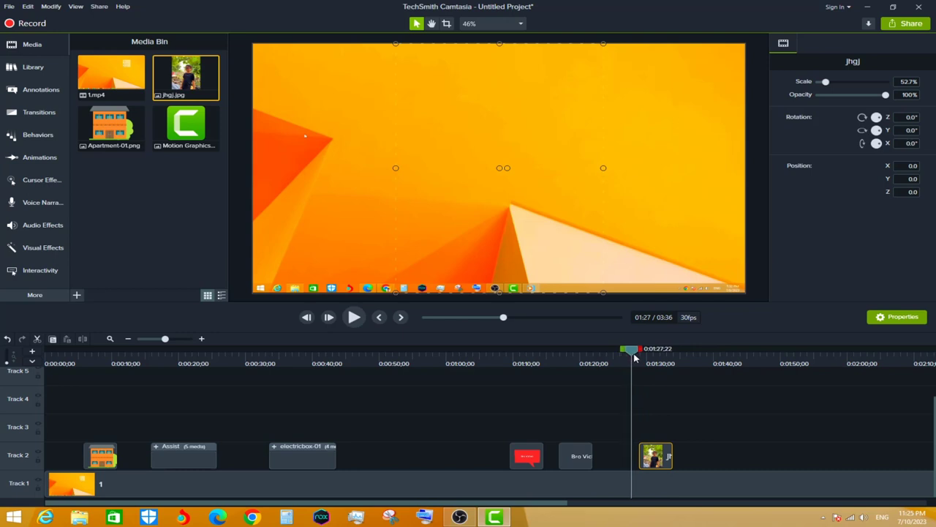
pyautogui.moveTo(633, 357); pyautogui.dragTo(645, 357)
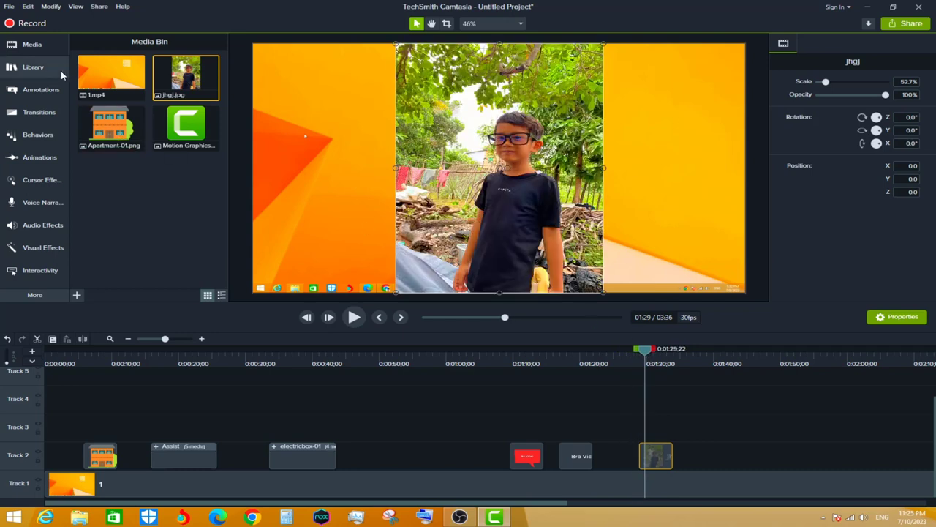
pyautogui.click(53, 71)
pyautogui.click(45, 89)
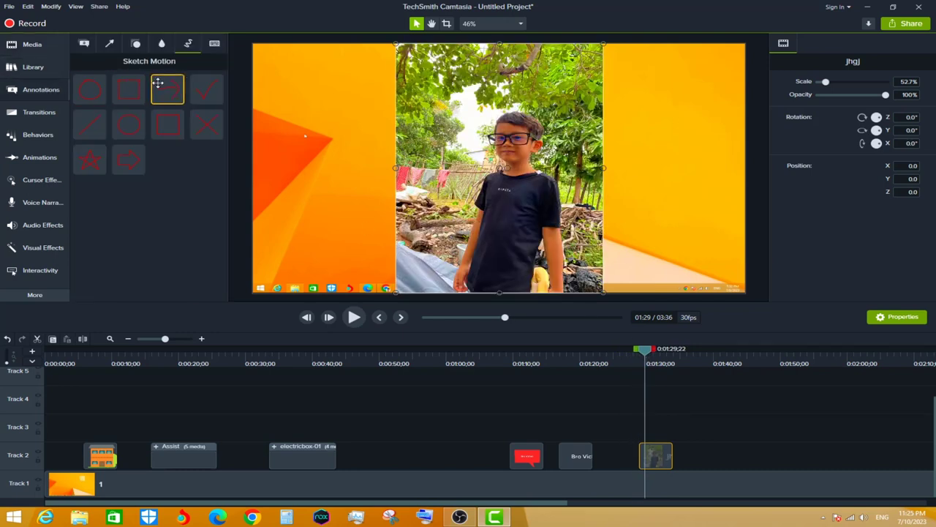
# Add a sketch-motion arrow at the photo's lower left and preview its drawing animation
pyautogui.moveTo(168, 90)
pyautogui.mouseDown()
pyautogui.moveTo(629, 407)
pyautogui.moveTo(638, 433)
pyautogui.mouseUp()
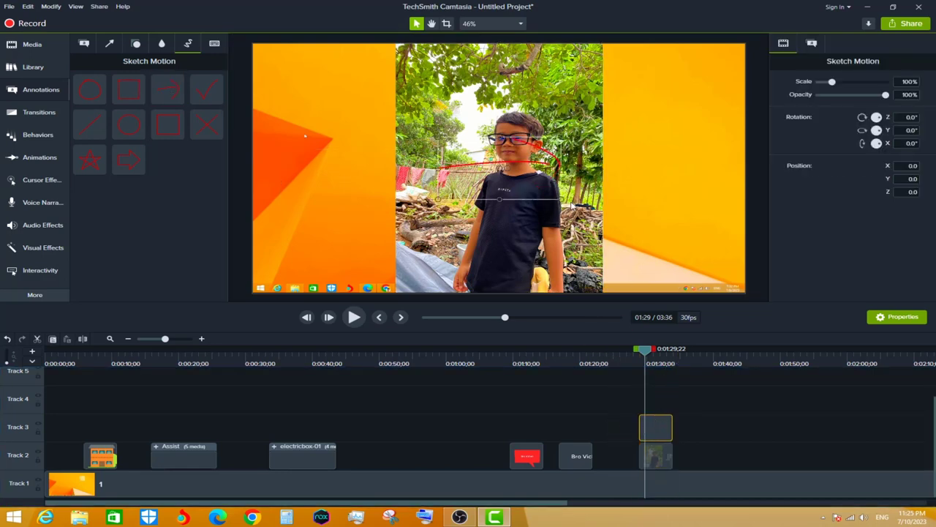
pyautogui.moveTo(549, 187)
pyautogui.mouseDown()
pyautogui.moveTo(417, 229)
pyautogui.moveTo(365, 206)
pyautogui.mouseUp()
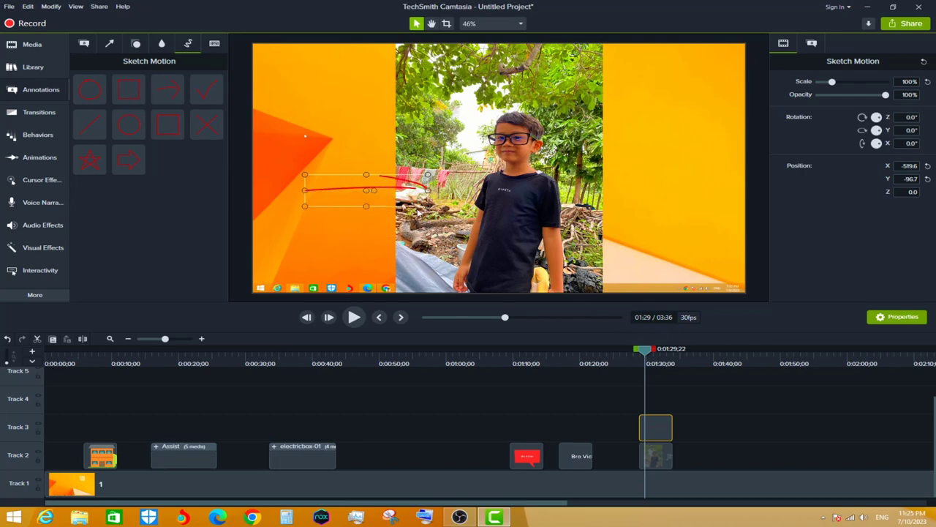
pyautogui.moveTo(419, 195); pyautogui.dragTo(417, 229)
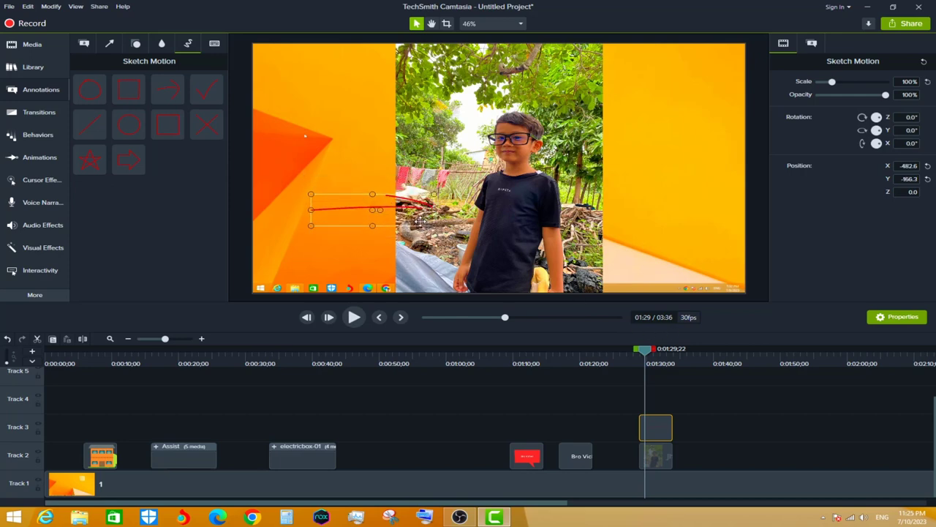
pyautogui.click(631, 361)
pyautogui.press('space')
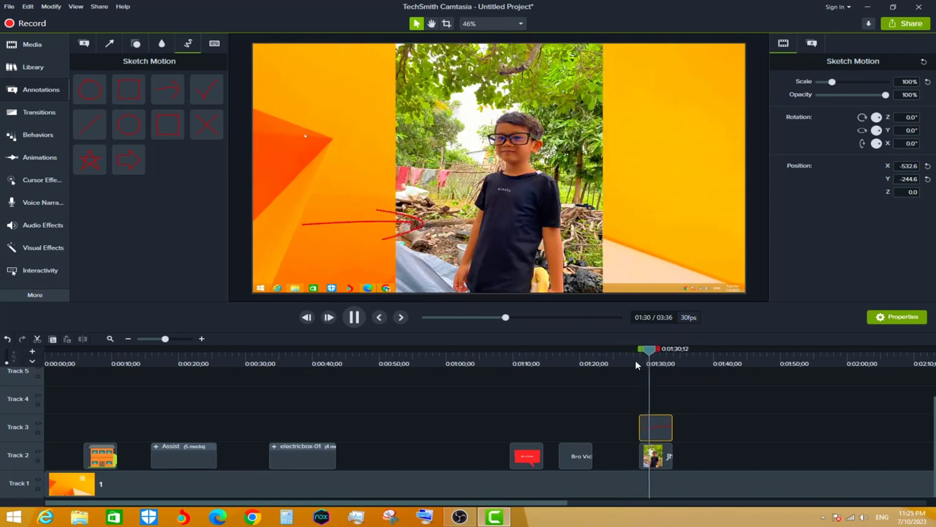
pyautogui.click(375, 218)
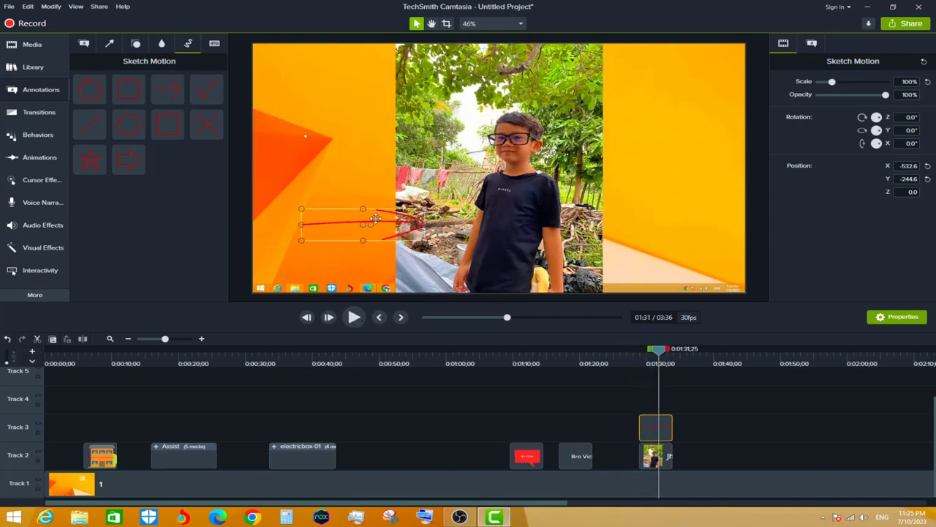
# Recolour the arrow green (#00FF6C) and drop a sketch-motion ellipse onto the canvas
pyautogui.click(811, 43)
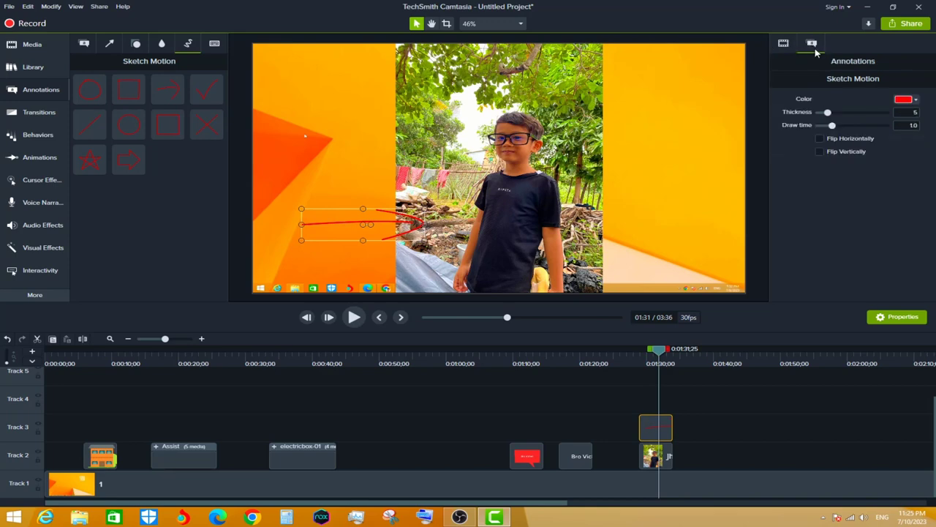
pyautogui.click(783, 43)
pyautogui.click(813, 44)
pyautogui.click(777, 45)
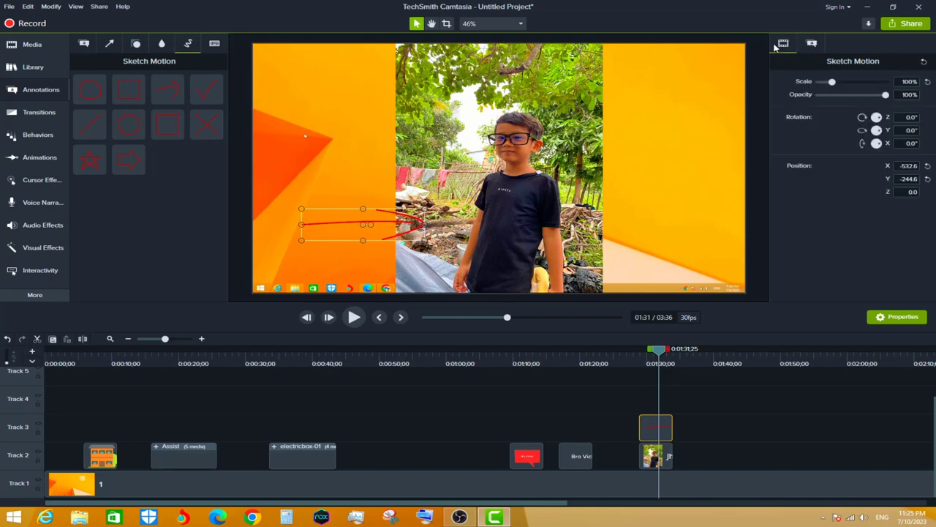
pyautogui.click(807, 45)
pyautogui.click(904, 99)
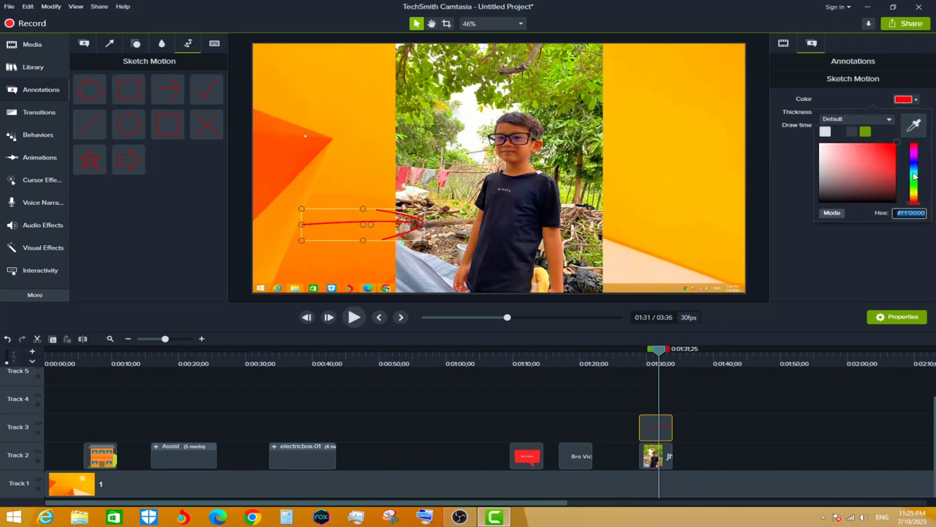
pyautogui.moveTo(913, 172); pyautogui.dragTo(909, 188)
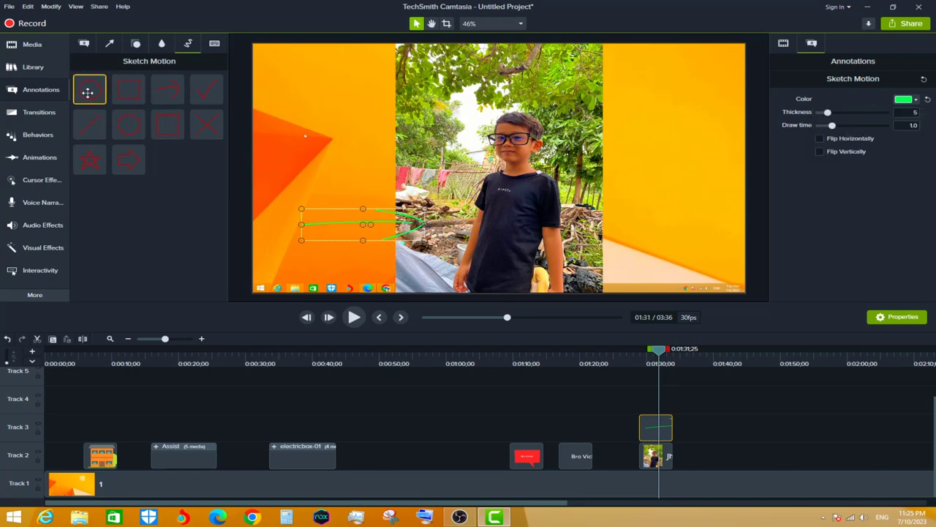
pyautogui.moveTo(87, 92); pyautogui.dragTo(461, 206)
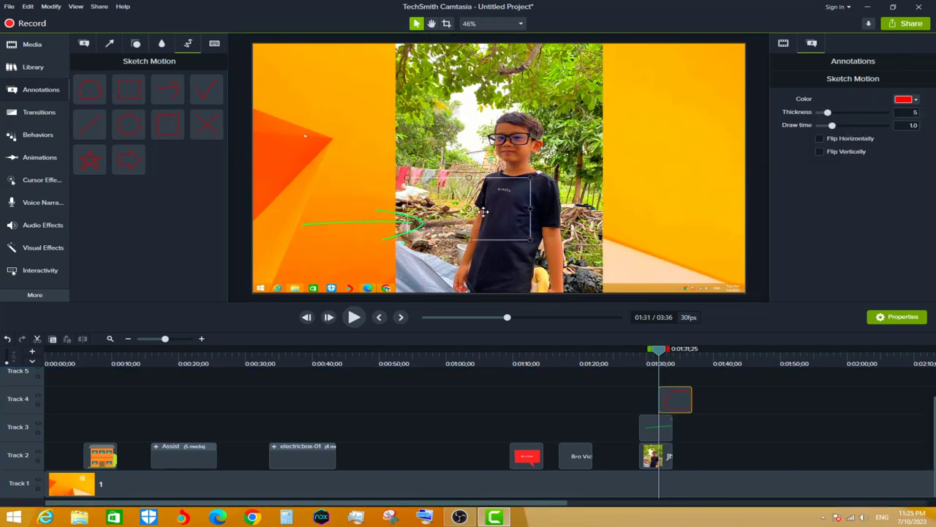
# Re-add the red sketch ellipse, start its clip earlier, and place it on the photo's upper-left edge
pyautogui.press('Delete')
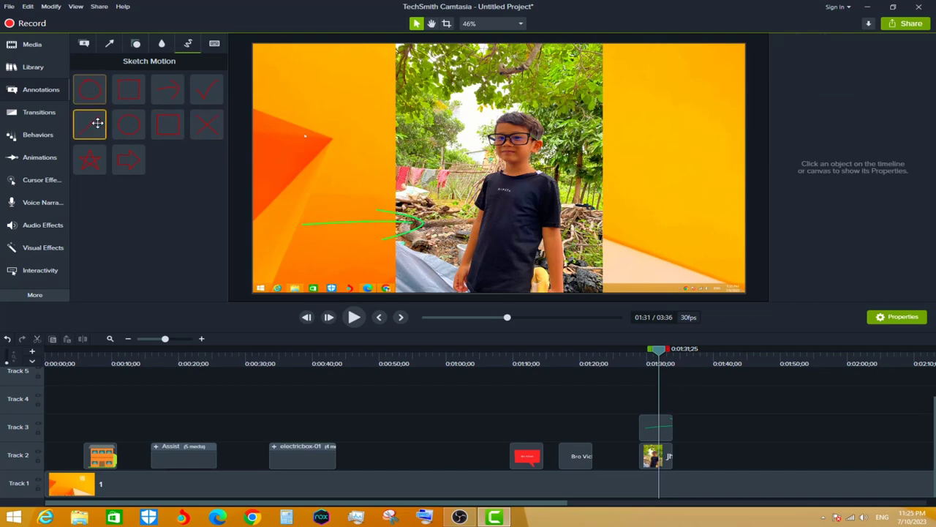
pyautogui.moveTo(89, 89)
pyautogui.mouseDown()
pyautogui.moveTo(523, 126)
pyautogui.moveTo(358, 170)
pyautogui.mouseUp()
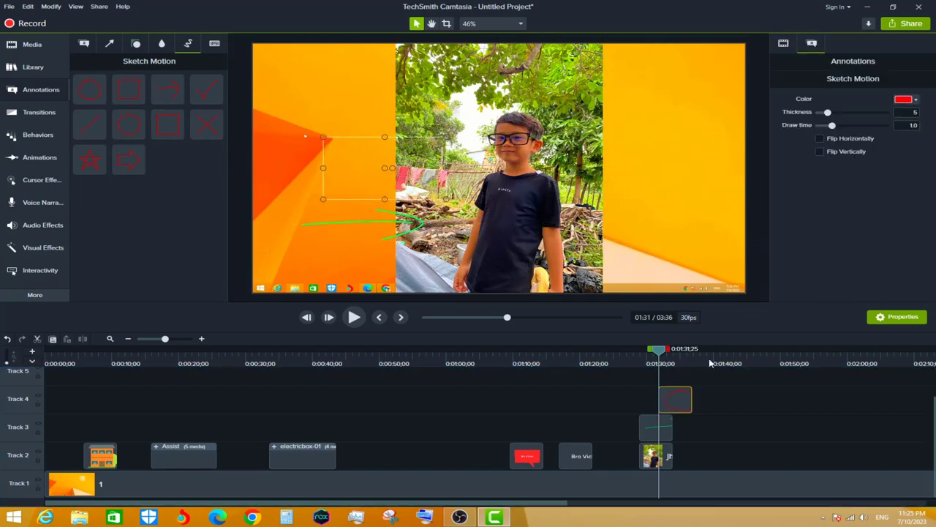
pyautogui.moveTo(684, 401); pyautogui.dragTo(663, 402)
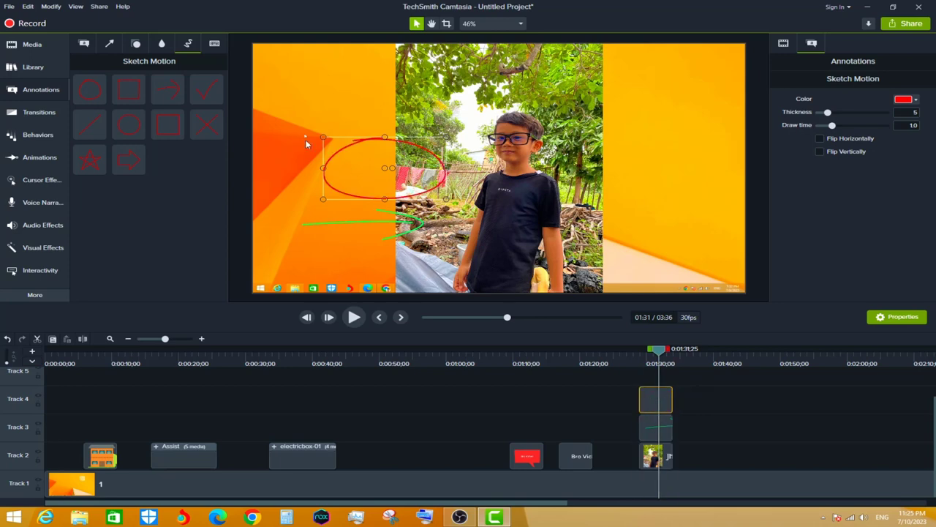
pyautogui.moveTo(347, 159); pyautogui.dragTo(380, 110)
# Preview the sketch animations from 1:28, then show the Keystroke Callouts set
pyautogui.click(635, 358)
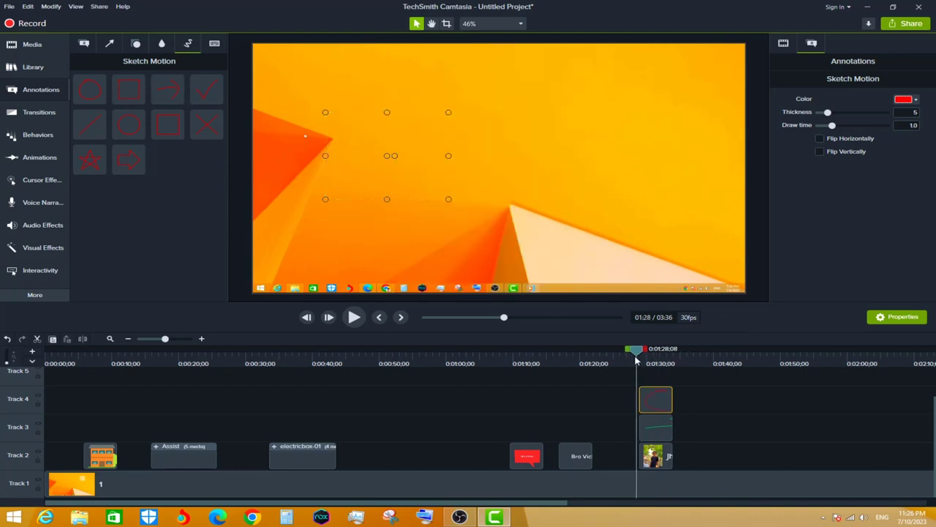
pyautogui.press('space')
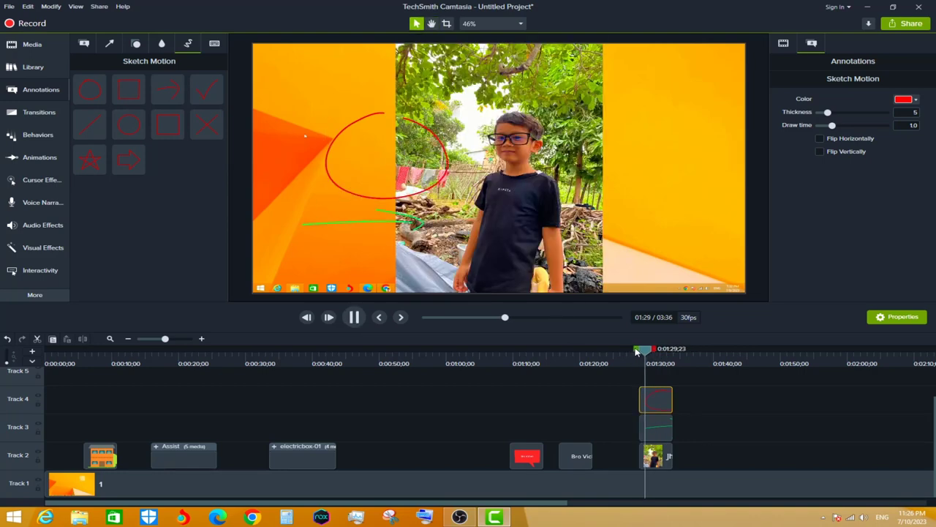
pyautogui.press('space')
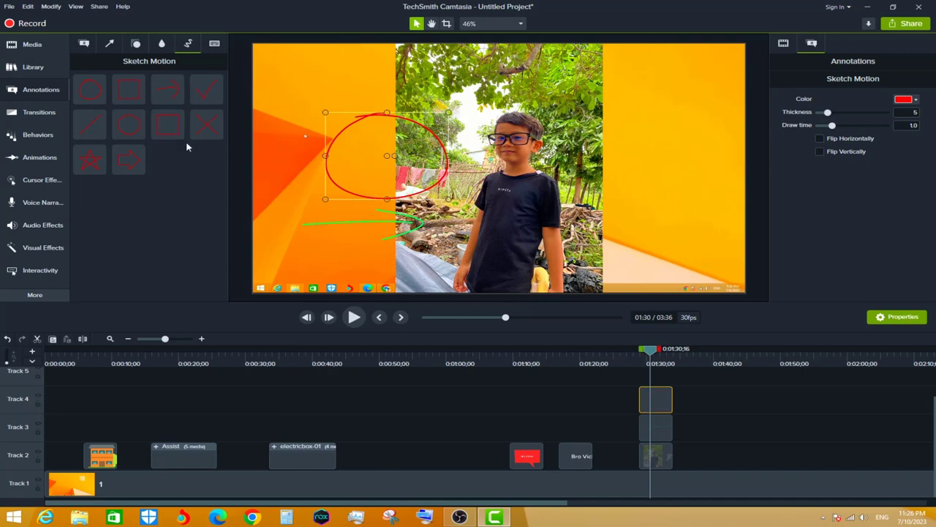
pyautogui.click(216, 45)
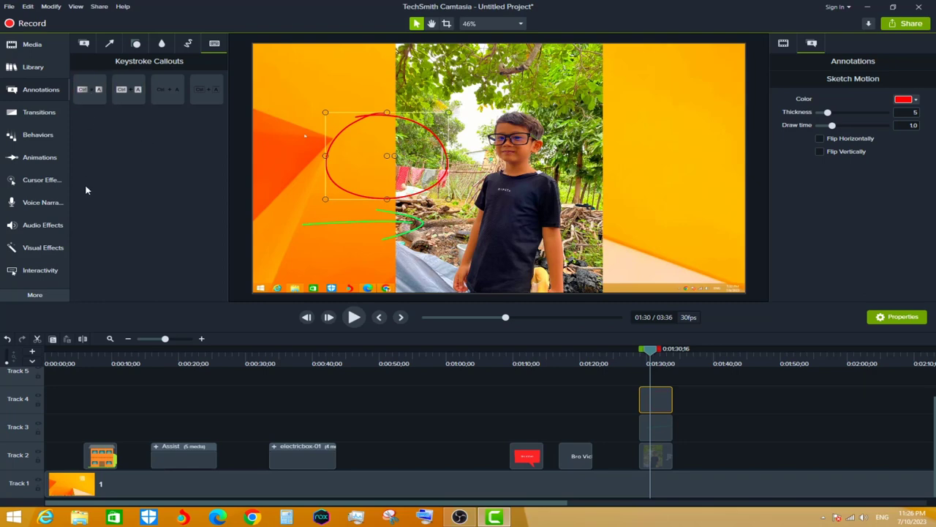
# Place an enlarged Traditional Ctrl+A callout on the photo and a Gray one above it, left edges aligned
pyautogui.moveTo(90, 94); pyautogui.dragTo(658, 383)
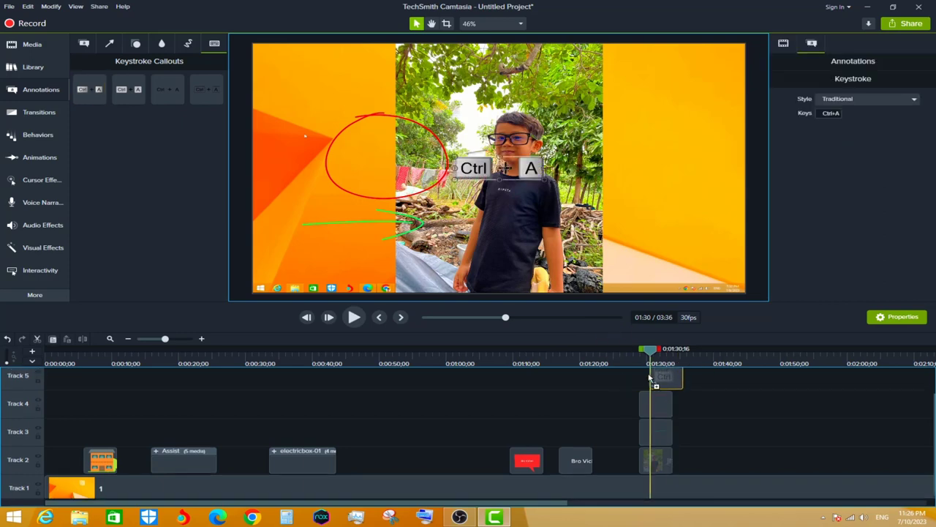
pyautogui.moveTo(454, 179); pyautogui.dragTo(268, 227)
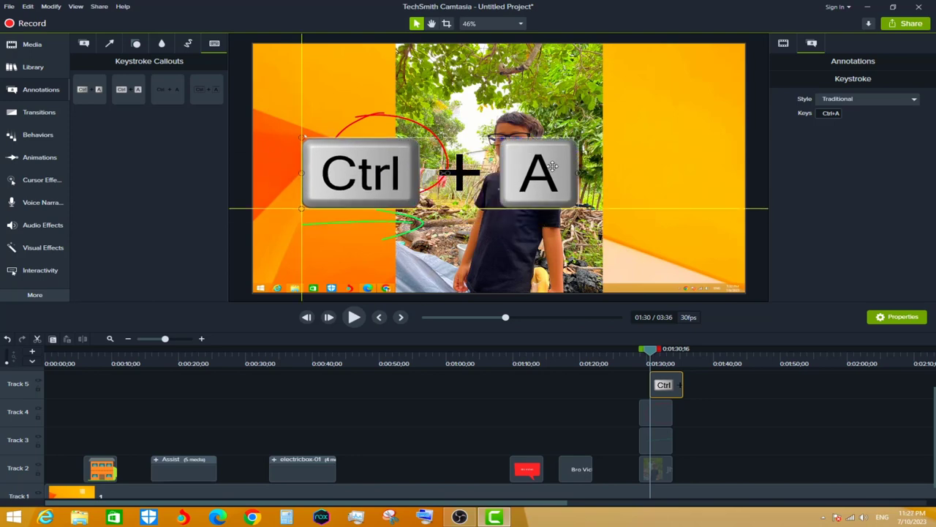
pyautogui.moveTo(517, 187)
pyautogui.mouseDown()
pyautogui.moveTo(576, 167)
pyautogui.moveTo(588, 218)
pyautogui.mouseUp()
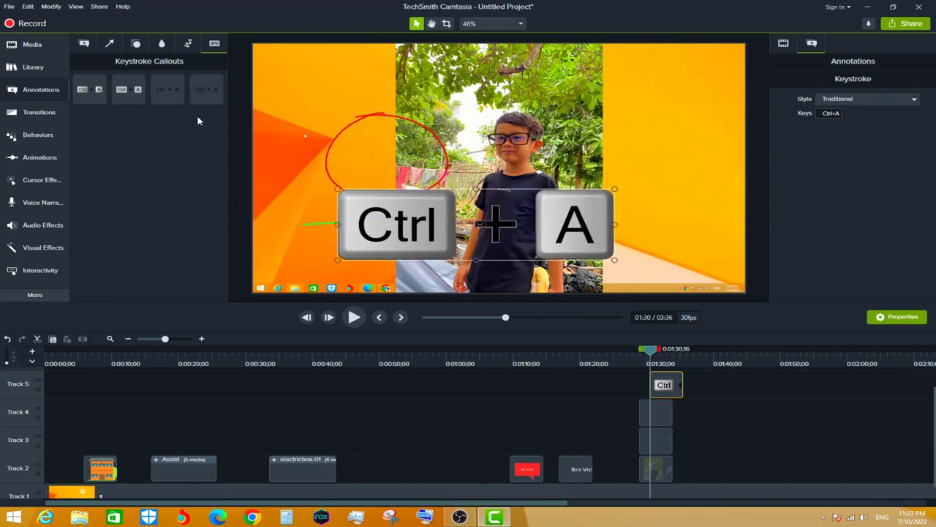
pyautogui.moveTo(128, 89); pyautogui.dragTo(439, 125)
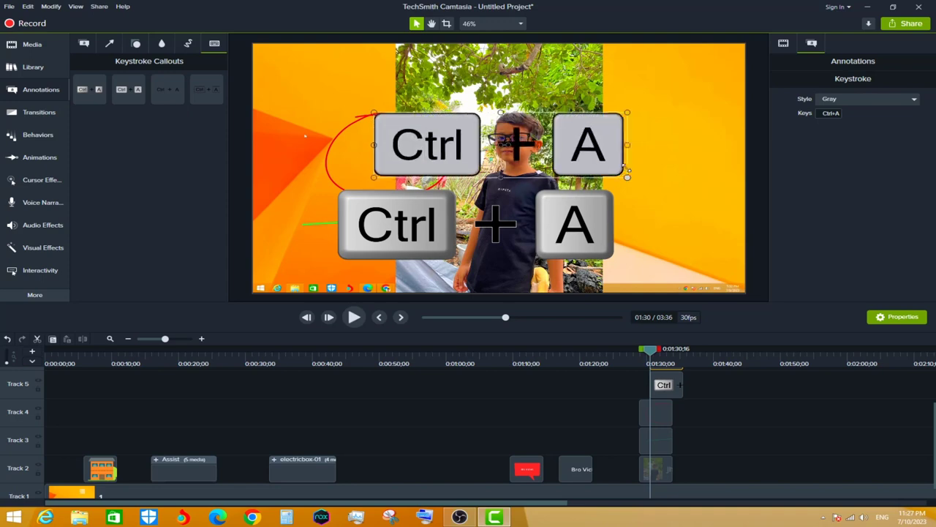
pyautogui.moveTo(598, 164); pyautogui.dragTo(559, 162)
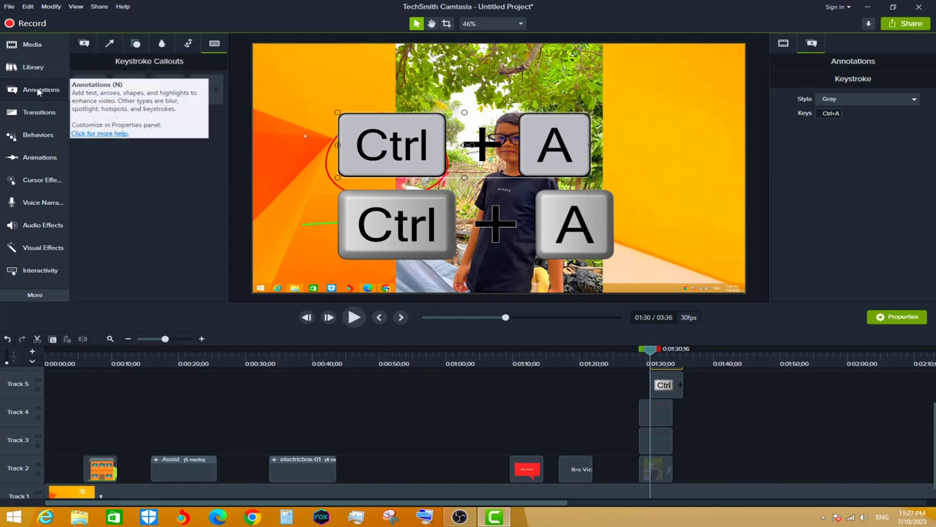
pyautogui.click(9, 6)
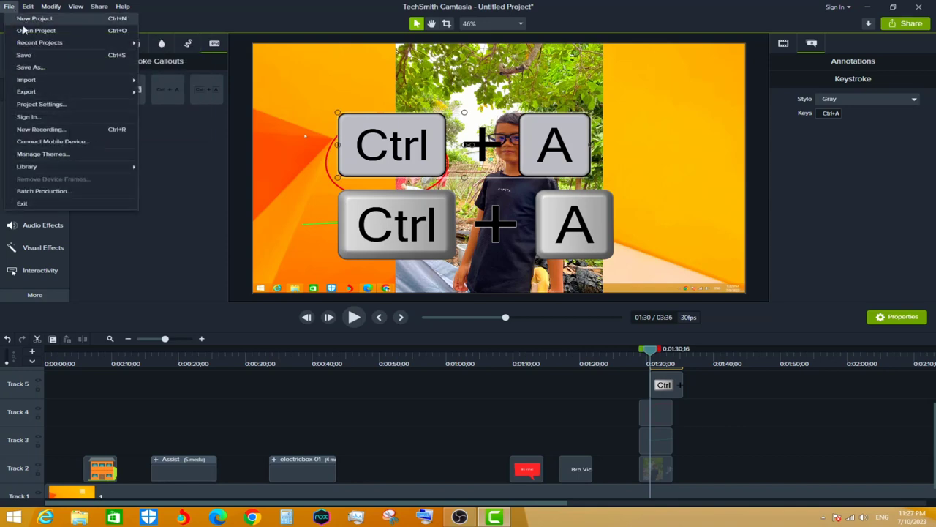
pyautogui.click(192, 151)
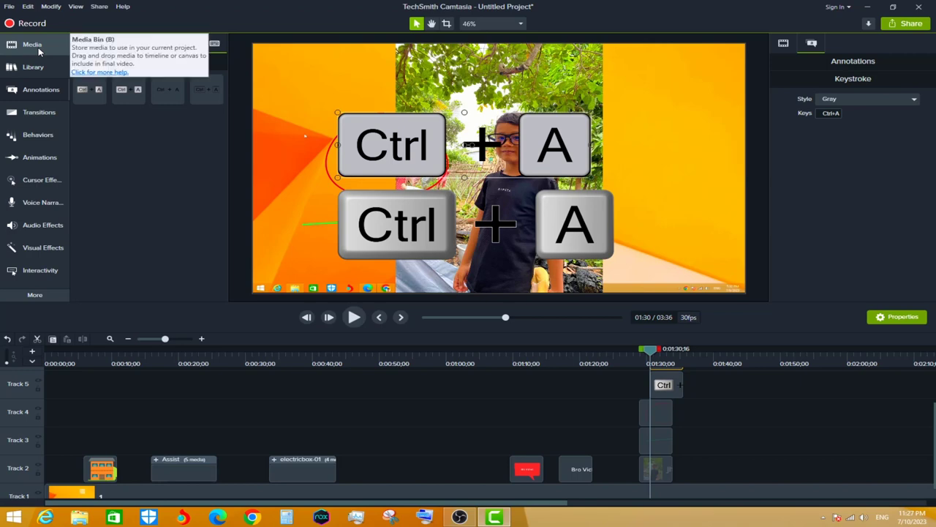